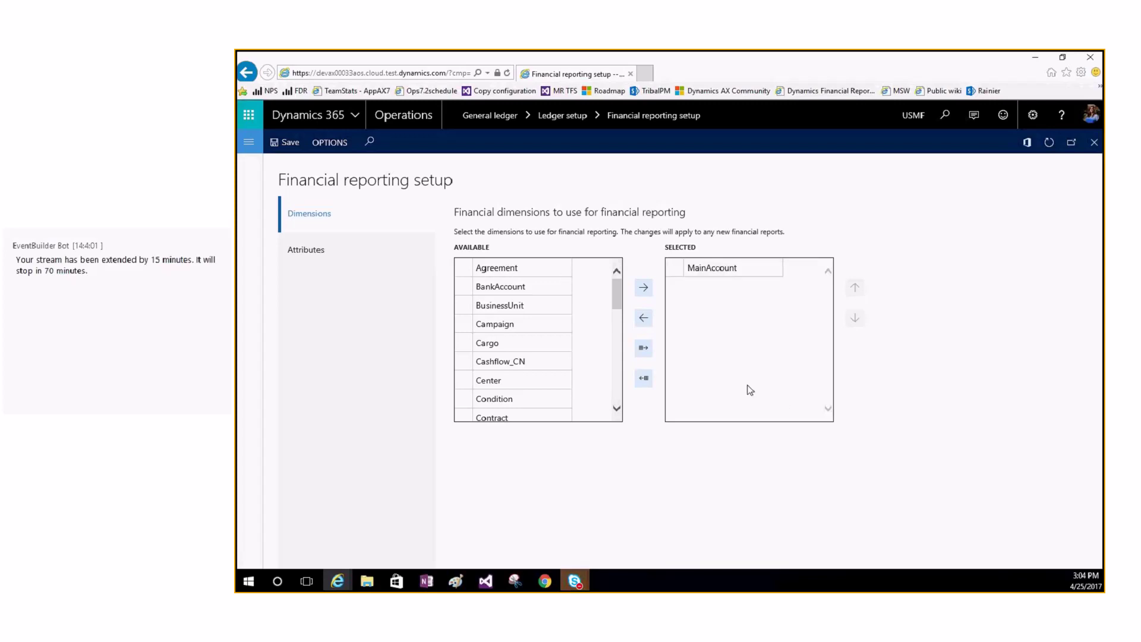
Step: Move BusinessUnit from Available into the selected financial reporting dimensions
left_click(542, 283)
left_click(535, 386)
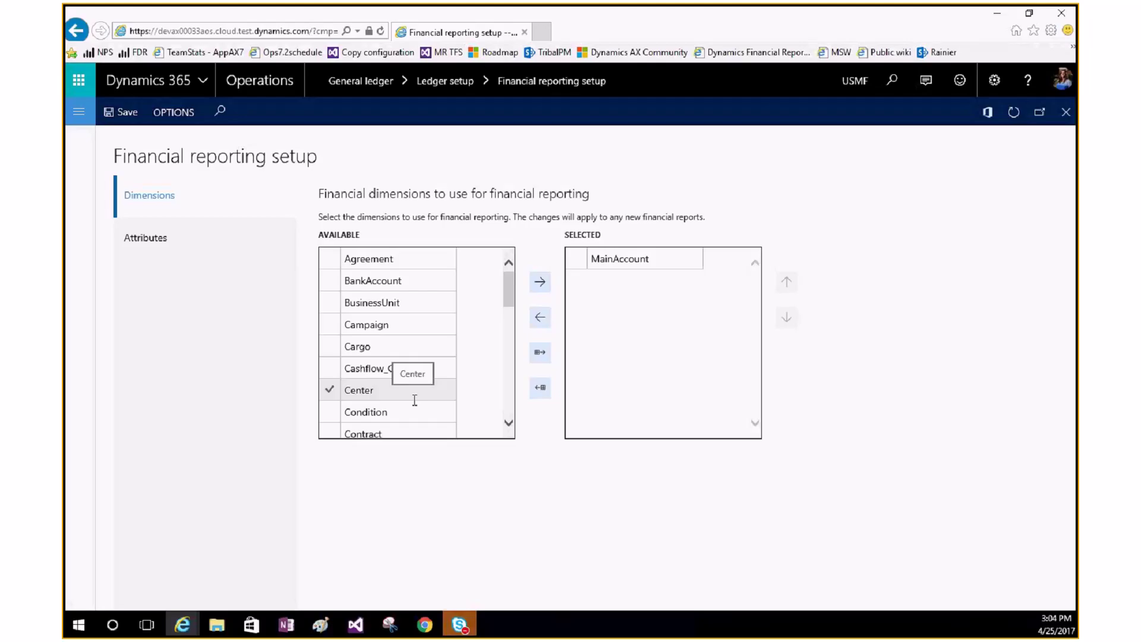
left_click(413, 325)
left_click(415, 300)
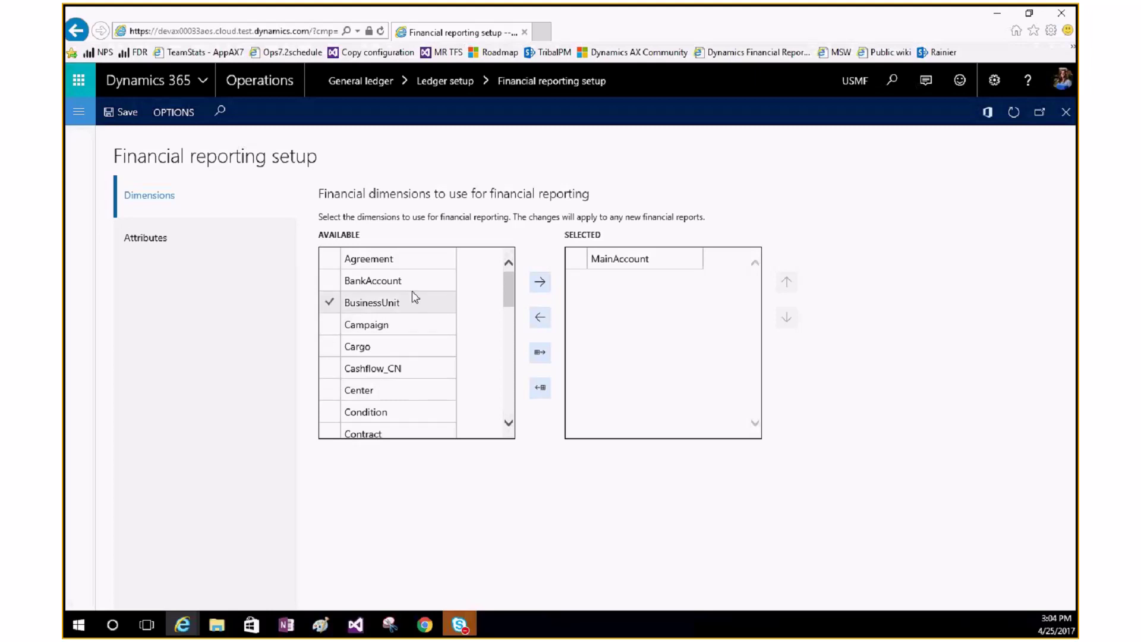
left_click(413, 389)
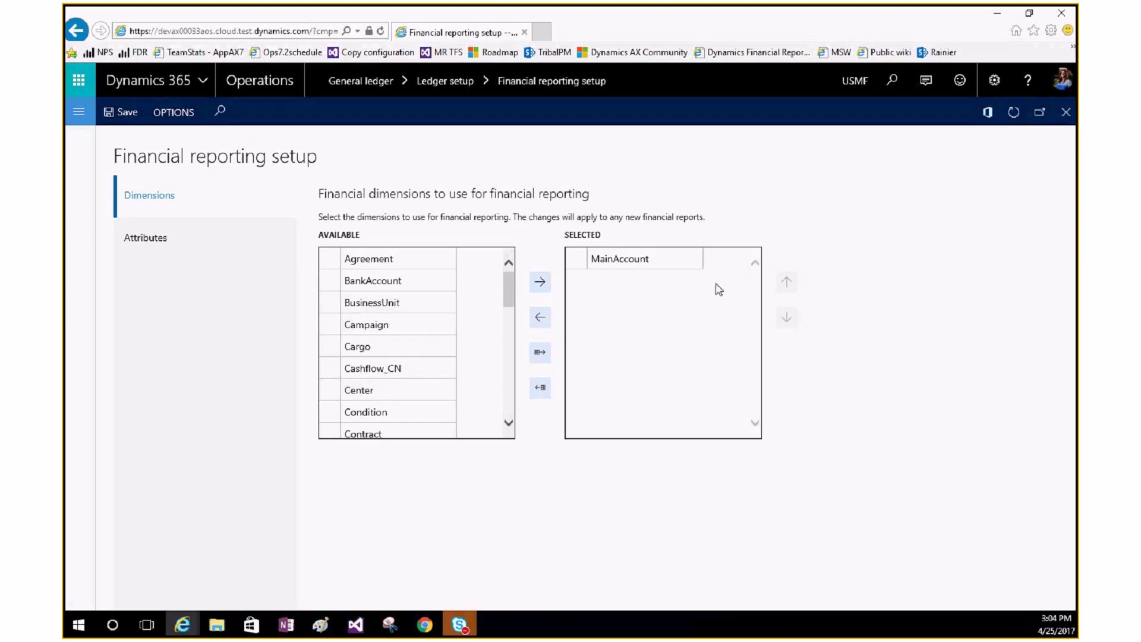
left_click(415, 302)
left_click(539, 282)
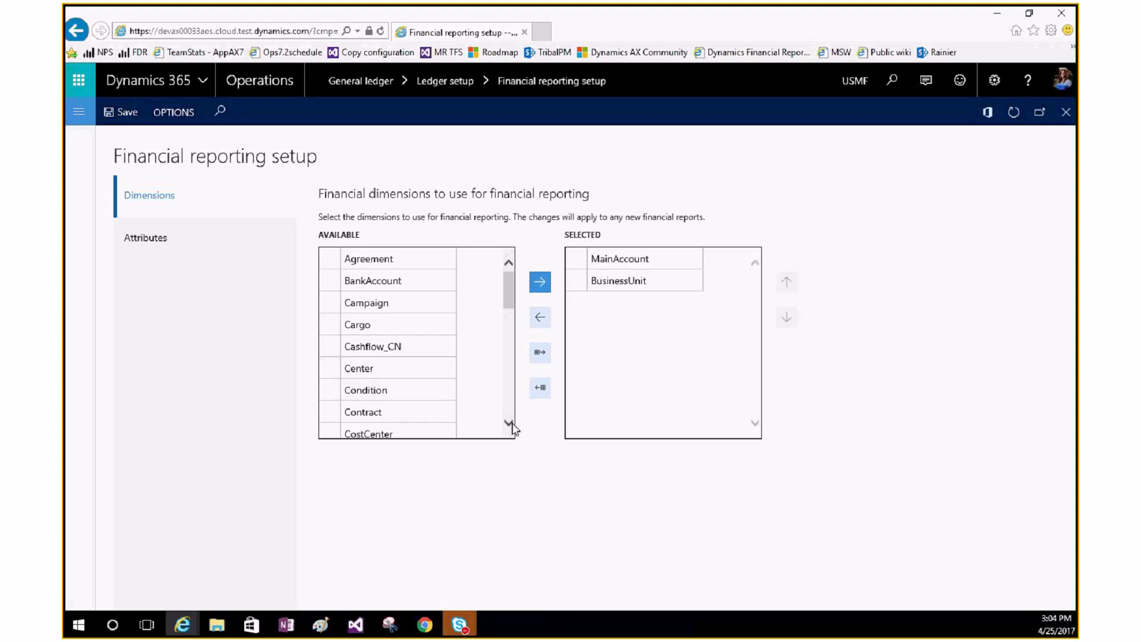
Step: Add Department and CostCenter, then review CostCenter, MainAccount and BusinessUnit in the selected list
scroll(509, 423, "down", 3)
left_click(392, 404)
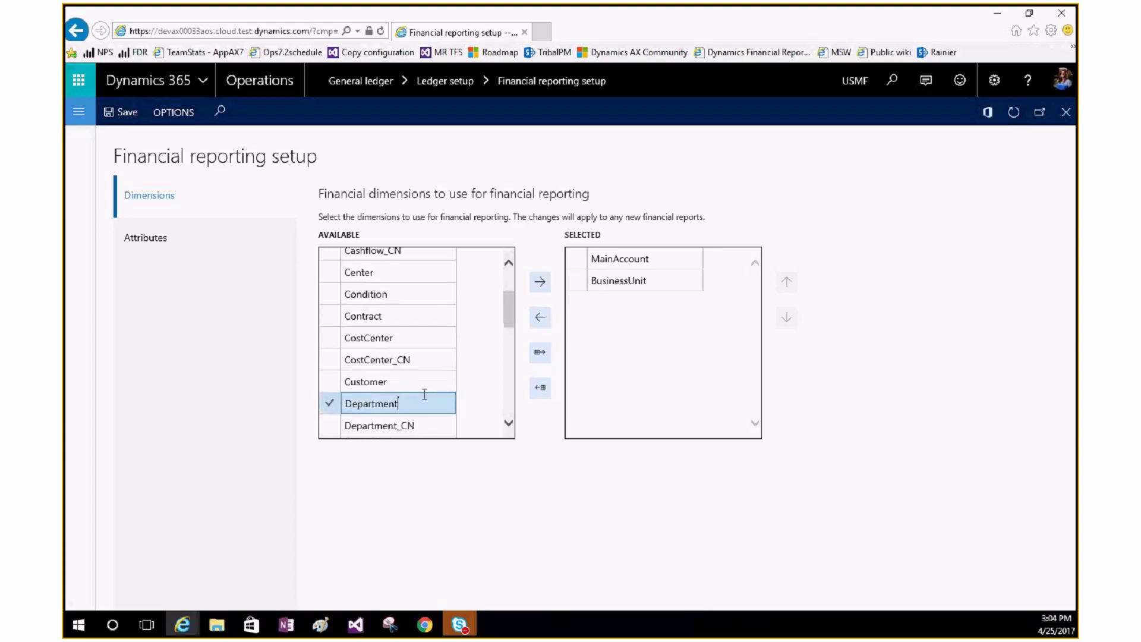
left_click(534, 287)
left_click(369, 337)
left_click(540, 282)
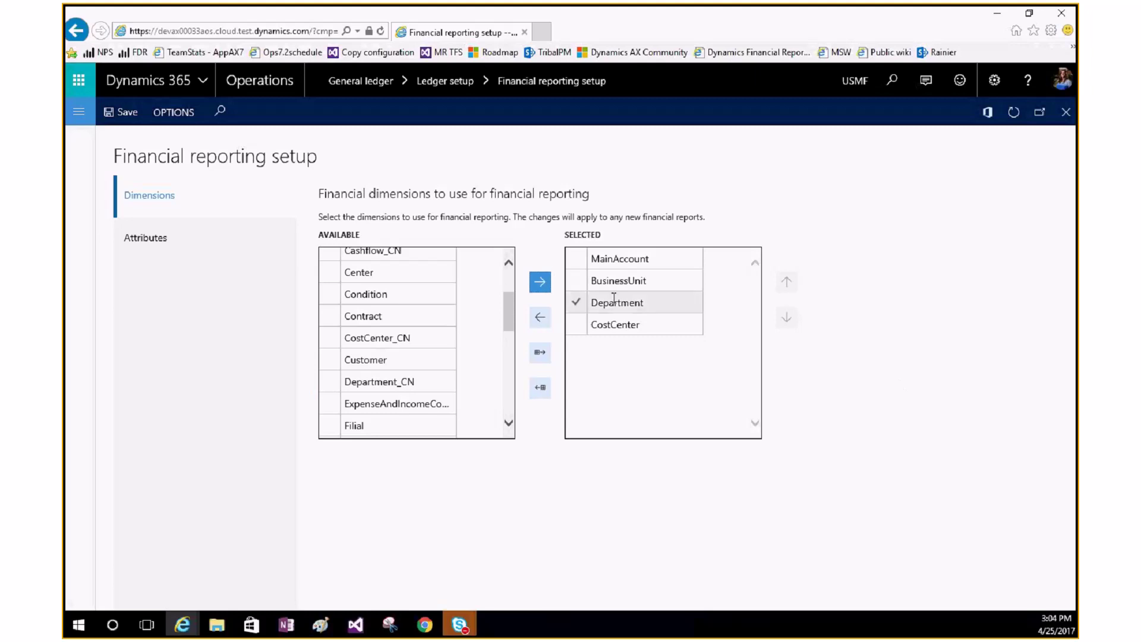
left_click(653, 328)
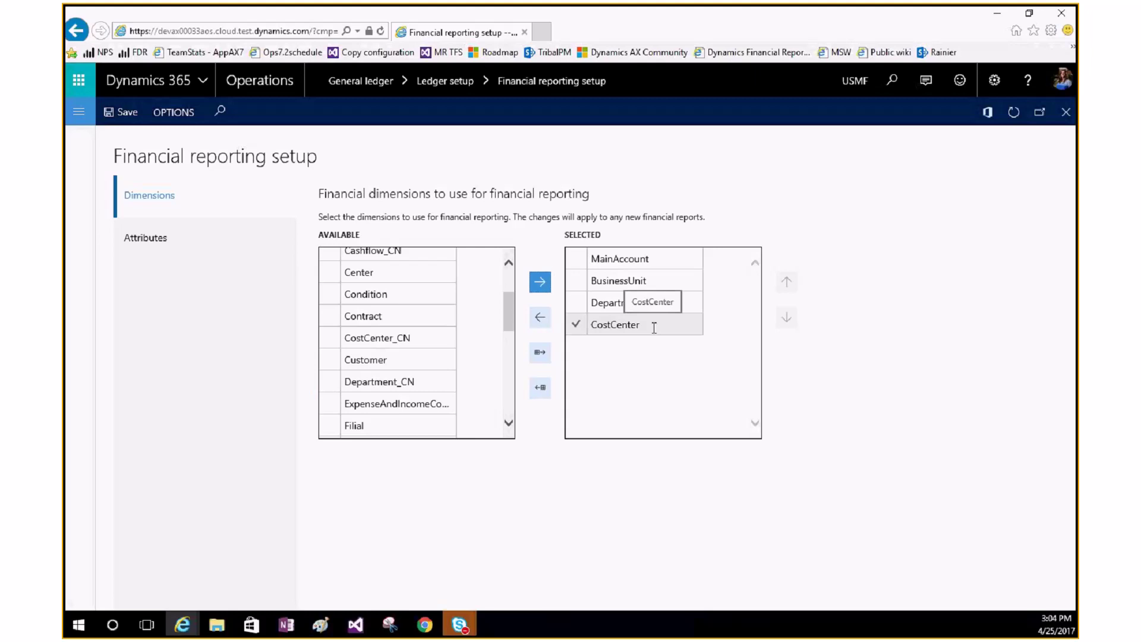
left_click(605, 257)
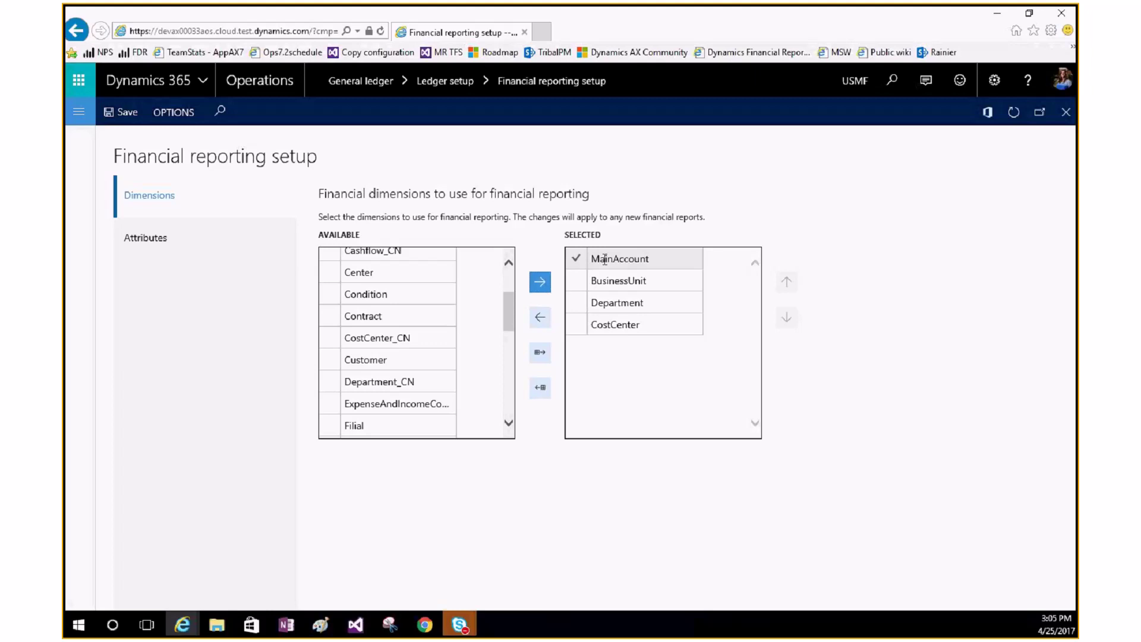
left_click(615, 284)
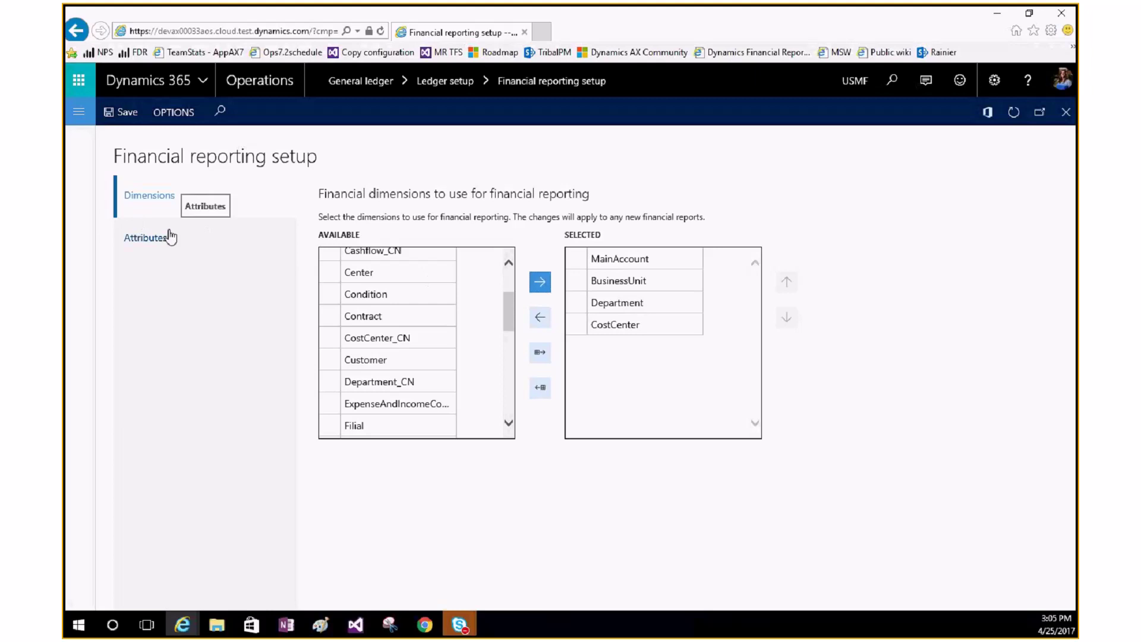
Step: Switch to Attributes, confirm saving the dimension changes, and close the financial reporting setup
left_click(148, 238)
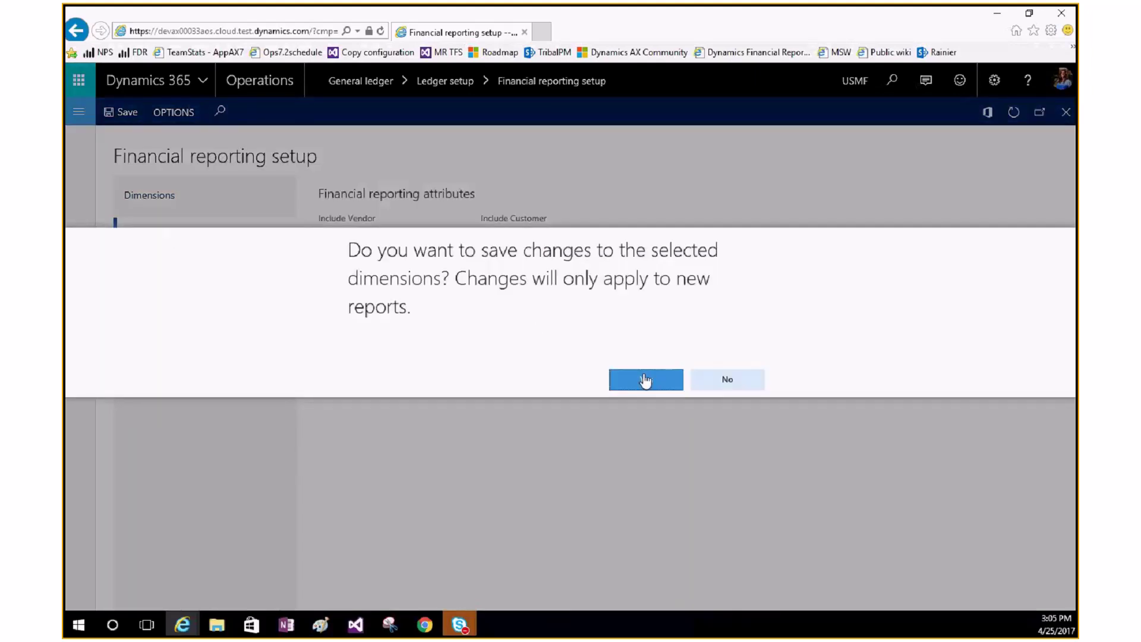
key("Return")
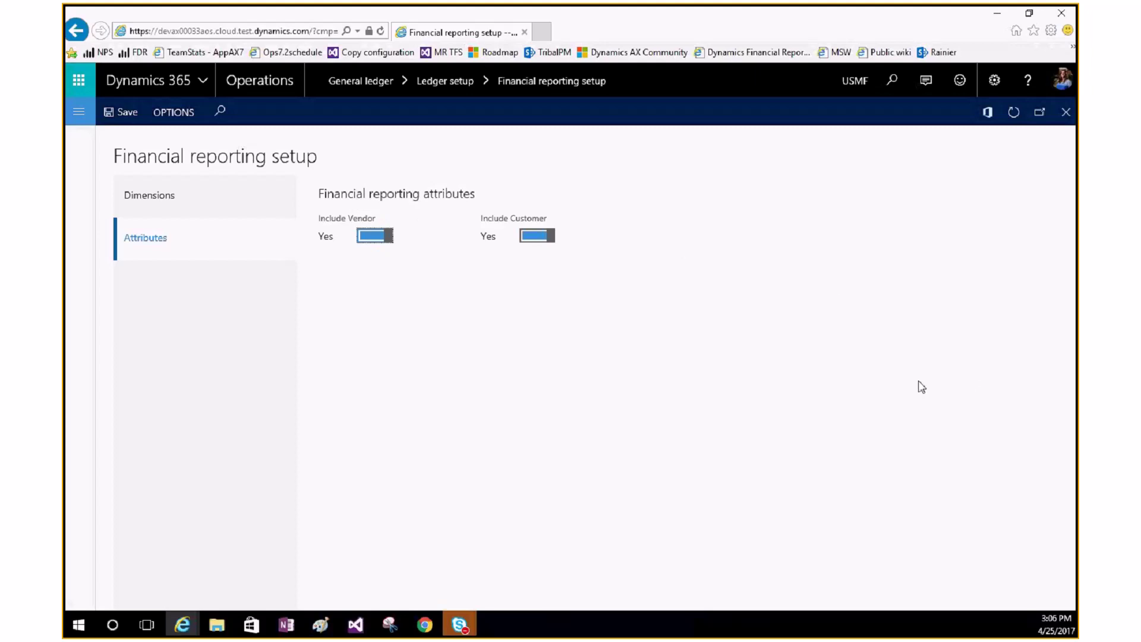
left_click(1065, 114)
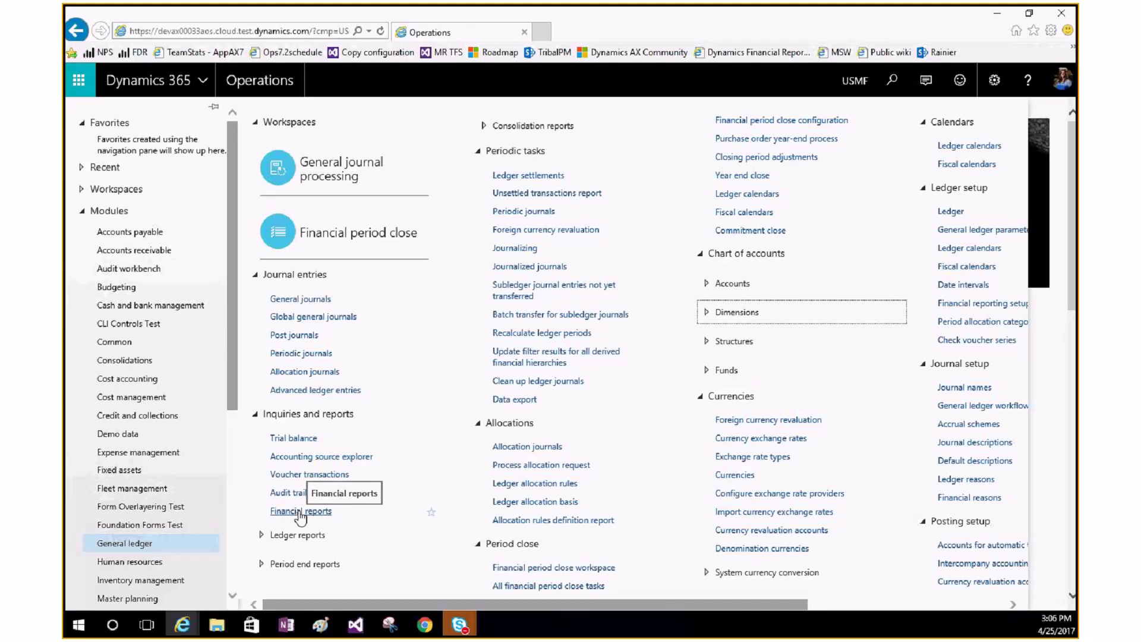
Step: Open Financial reports, widen the definitions list, and expand Default Report Definitions
left_click(299, 512)
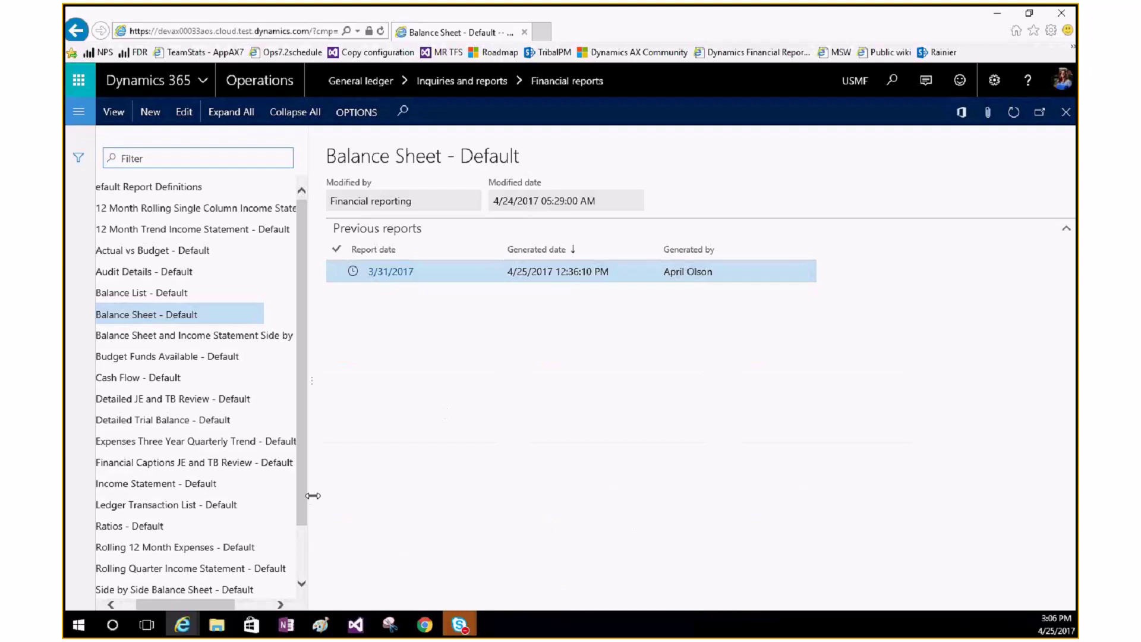
left_click_drag(315, 499, 444, 499)
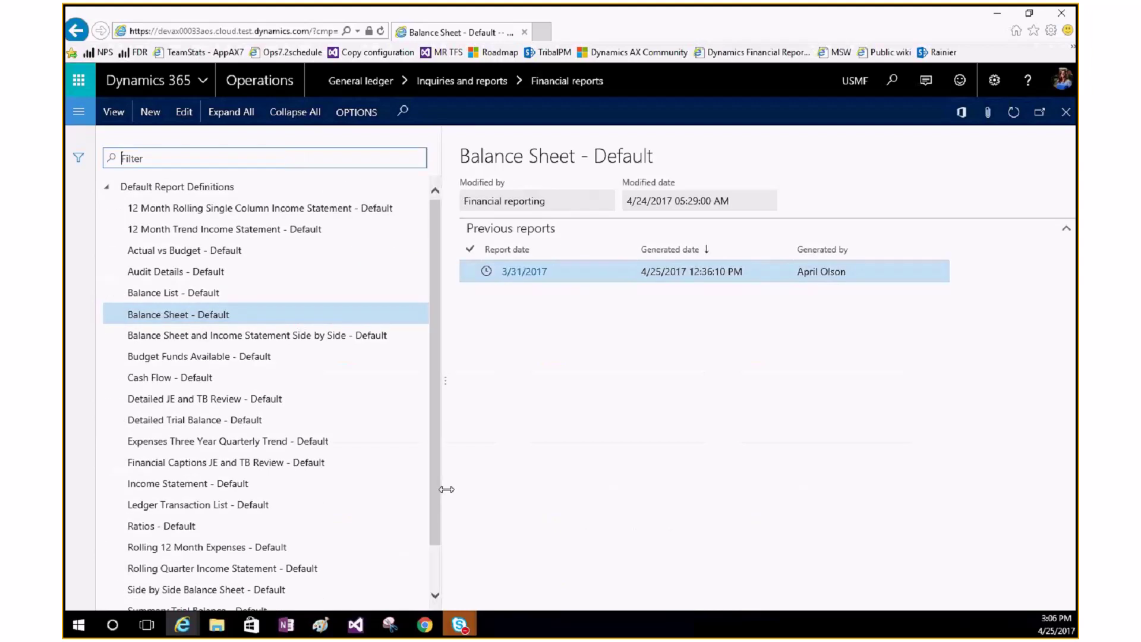
left_click(106, 187)
left_click(105, 187)
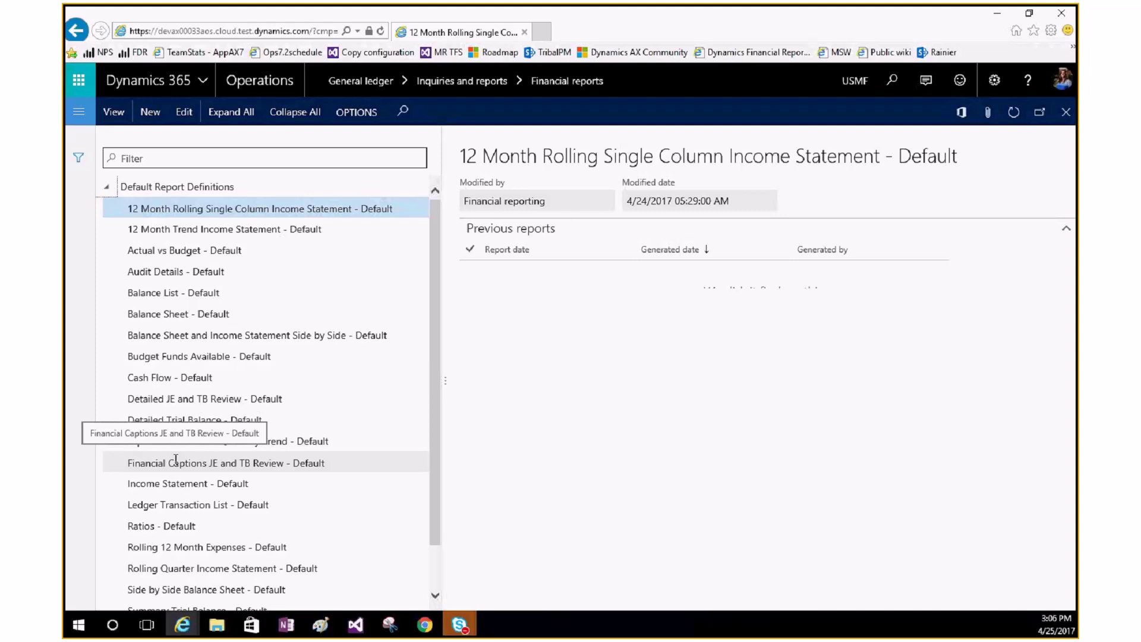
Step: Re-expand Default Report Definitions and select 12 Month Trend Income Statement - Default
left_click(104, 191)
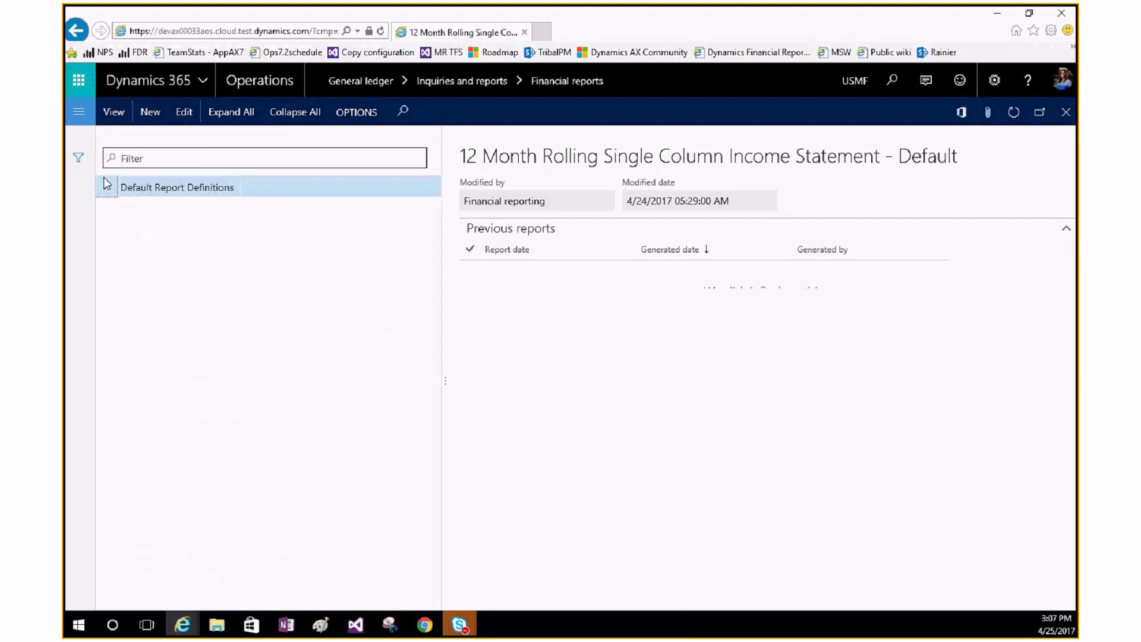
left_click(106, 189)
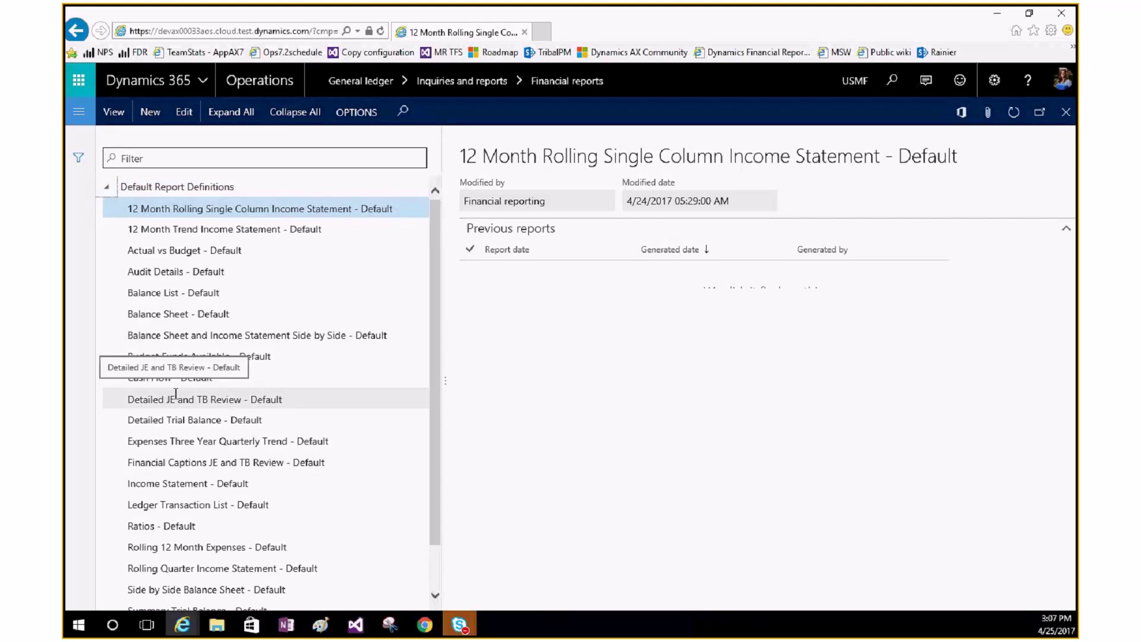
left_click(206, 231)
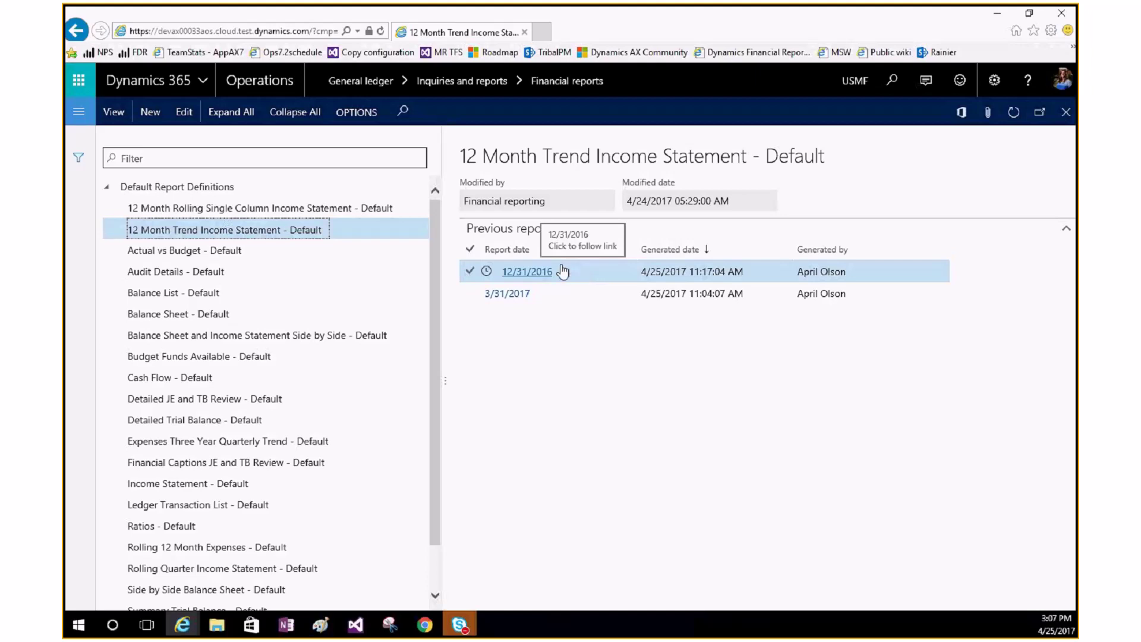
left_click(606, 270)
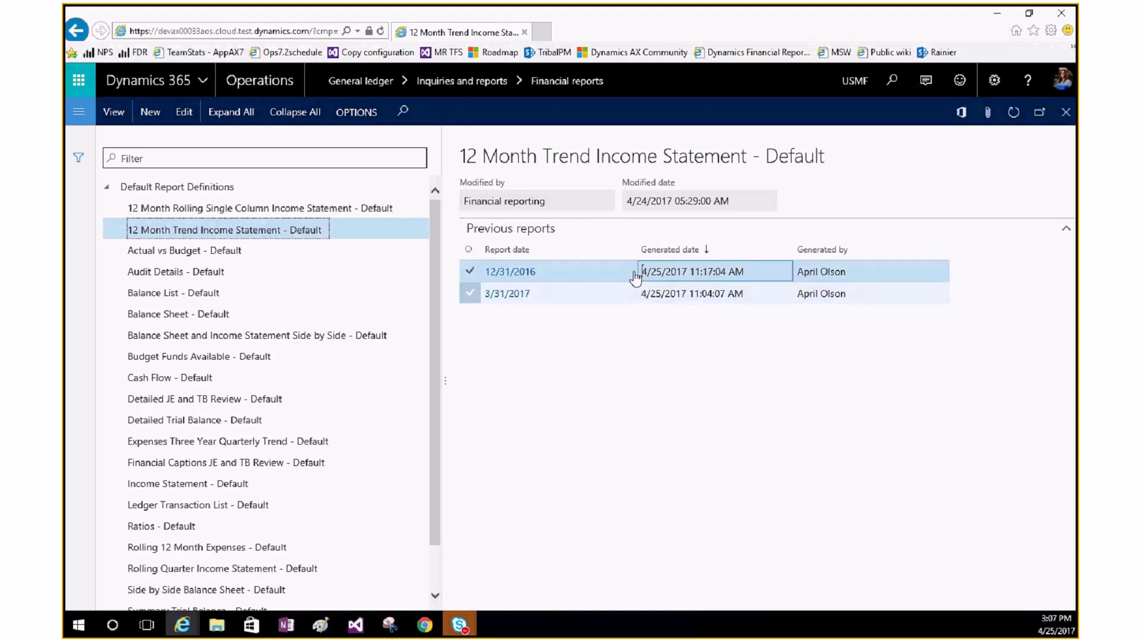
left_click(528, 272)
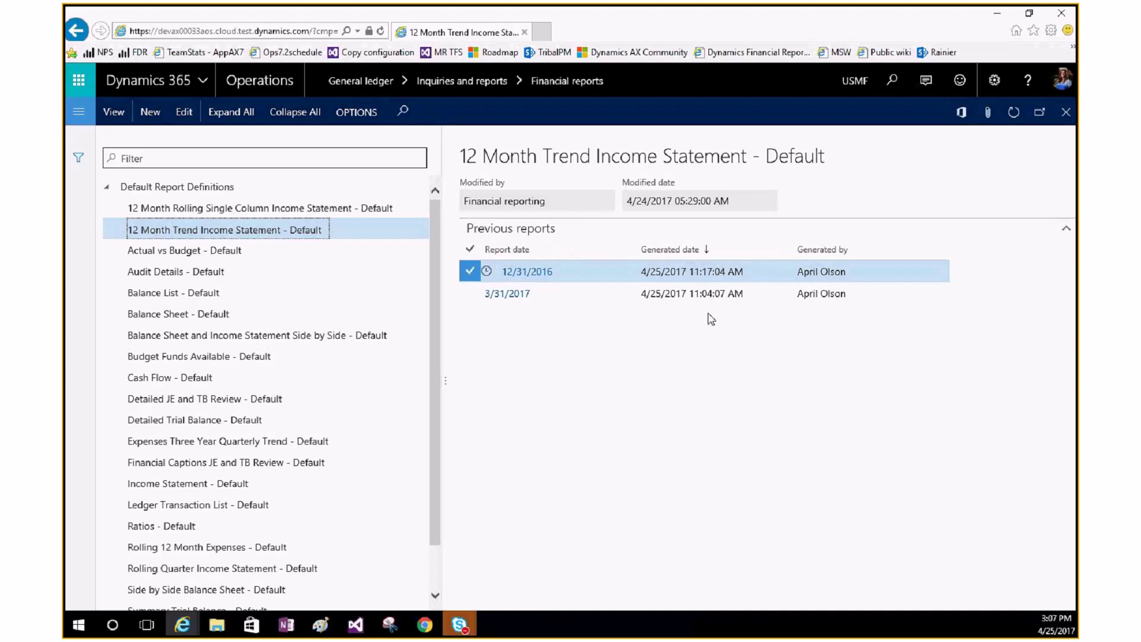
left_click_drag(666, 603, 642, 585)
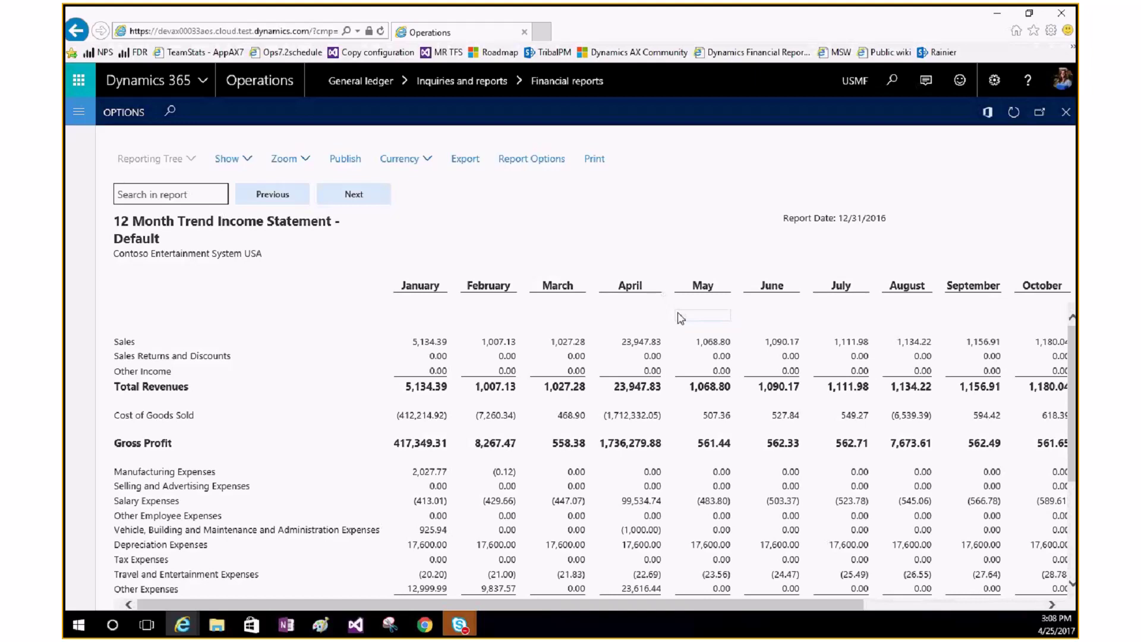
left_click(1060, 115)
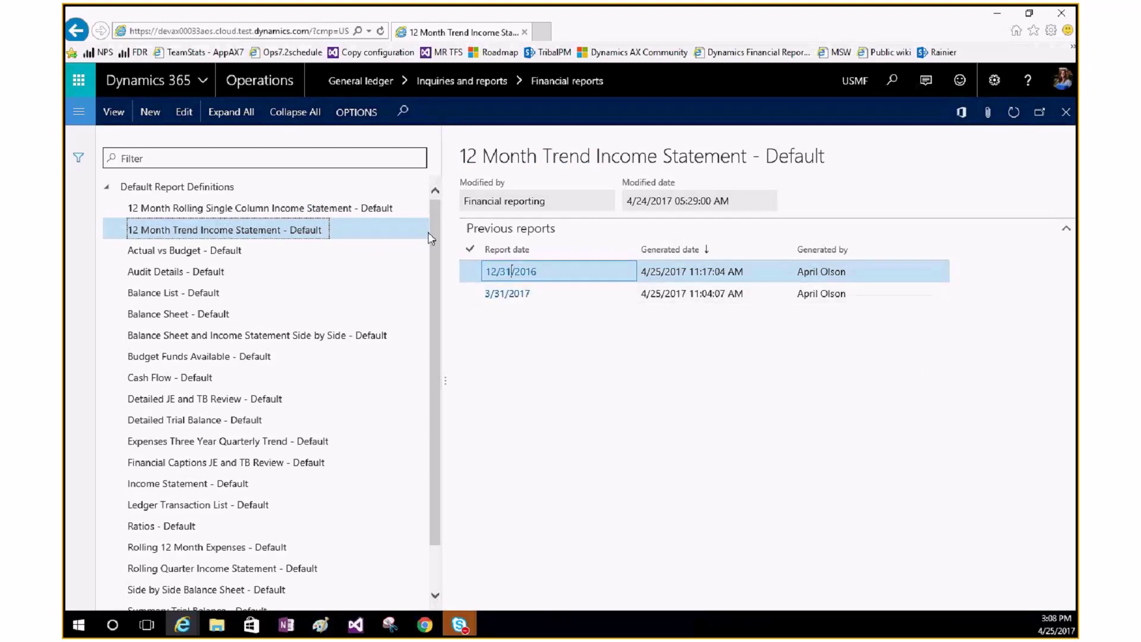
left_click(466, 252)
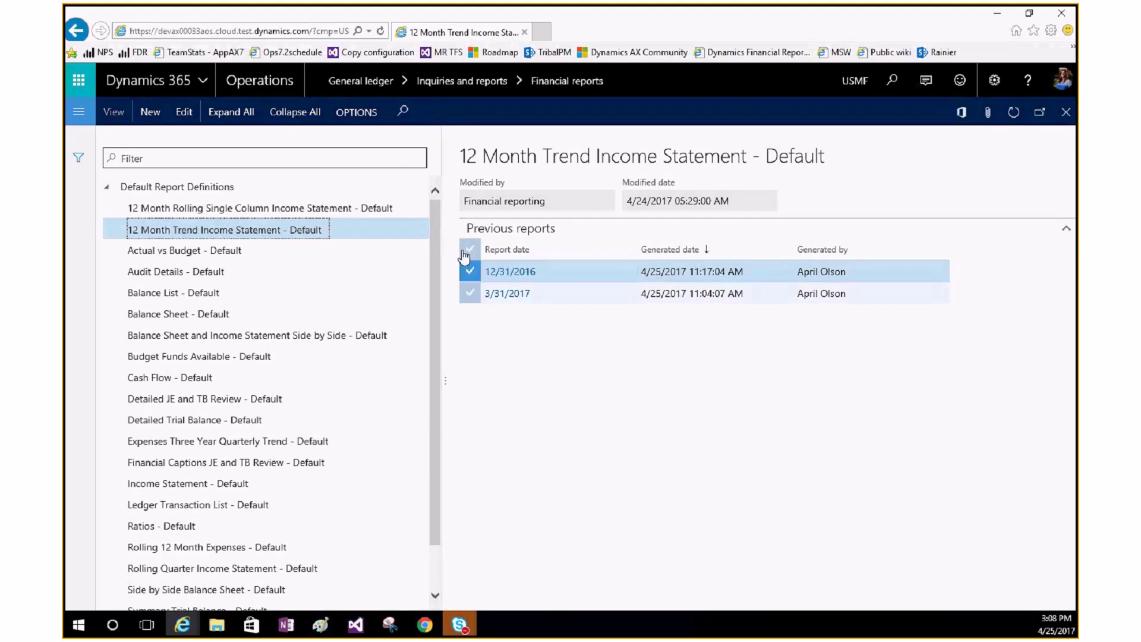
left_click(470, 254)
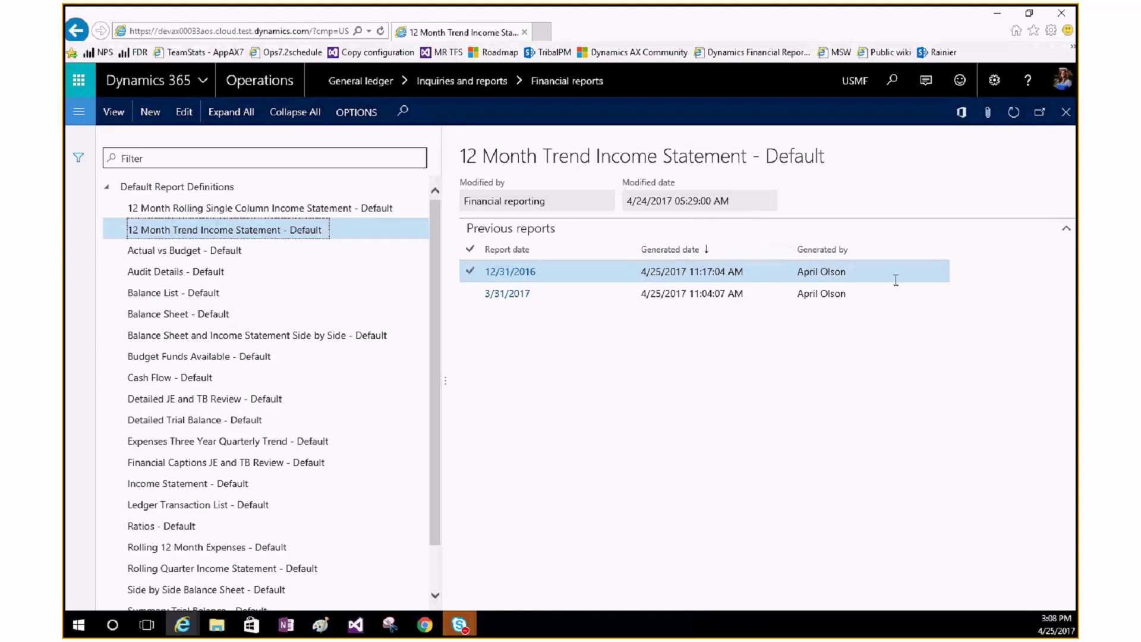
Step: Open the 12/31/2016 report, drill into January Sales 5,134.39, then Product Sales 250.00 transactions
left_click(504, 270)
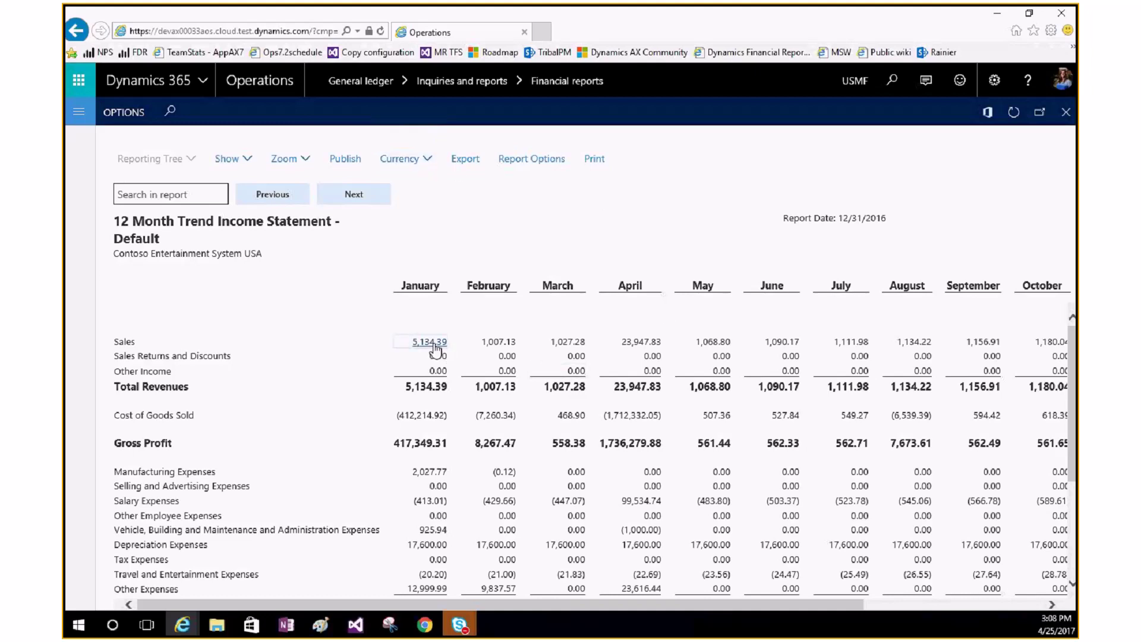
left_click(419, 344)
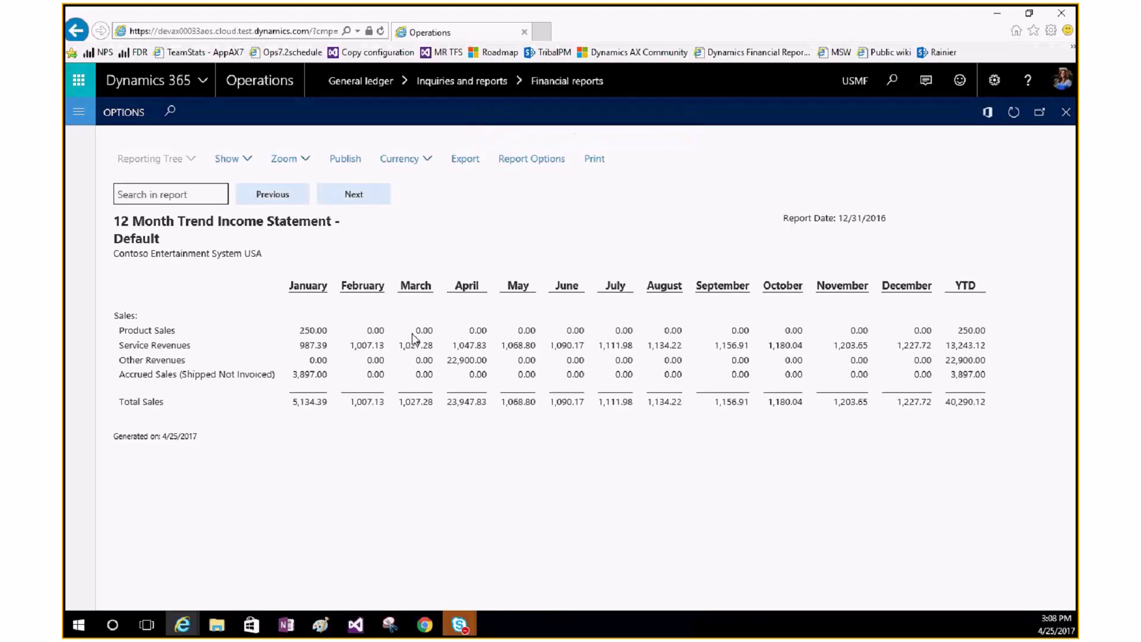
left_click(308, 331)
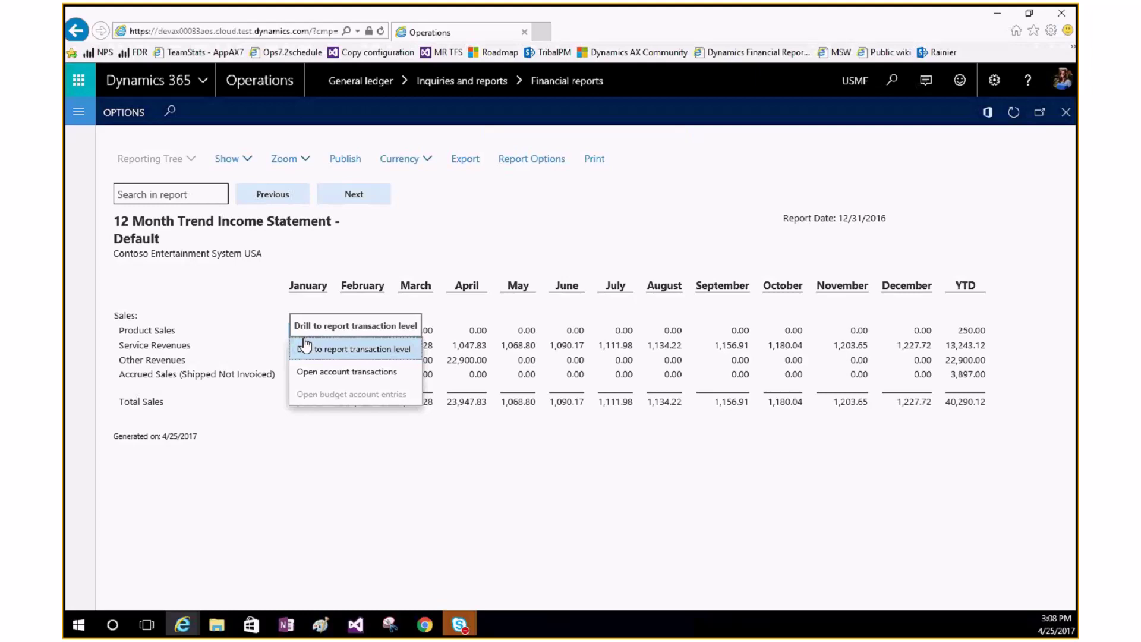
left_click(299, 373)
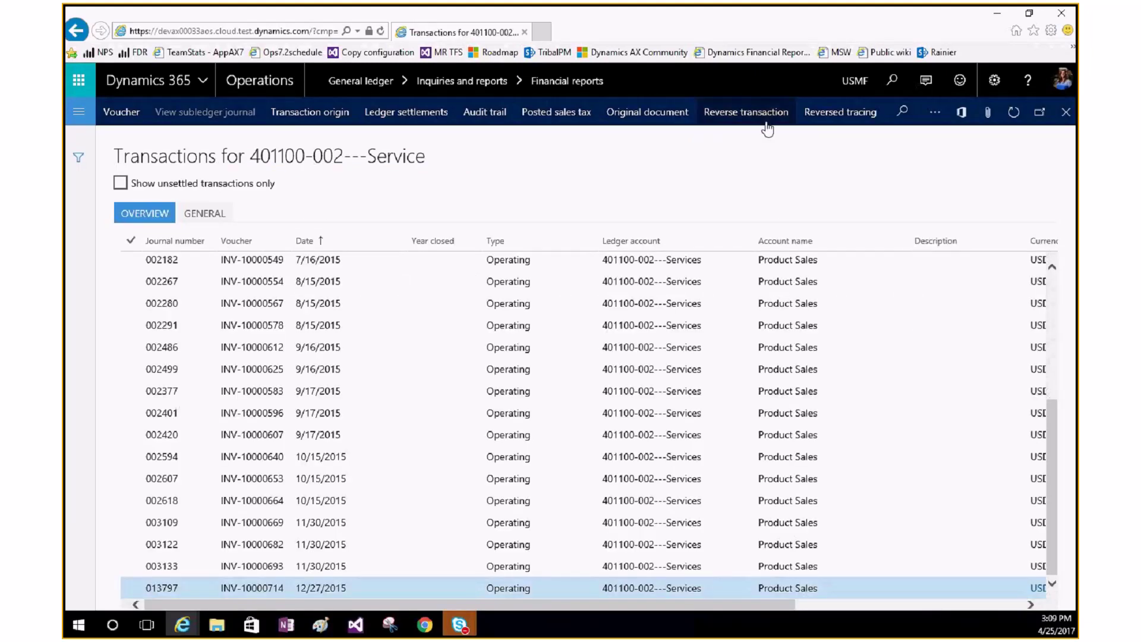
Step: Close the 401100-002---Service transactions and return to the drilled-down report
left_click(1061, 117)
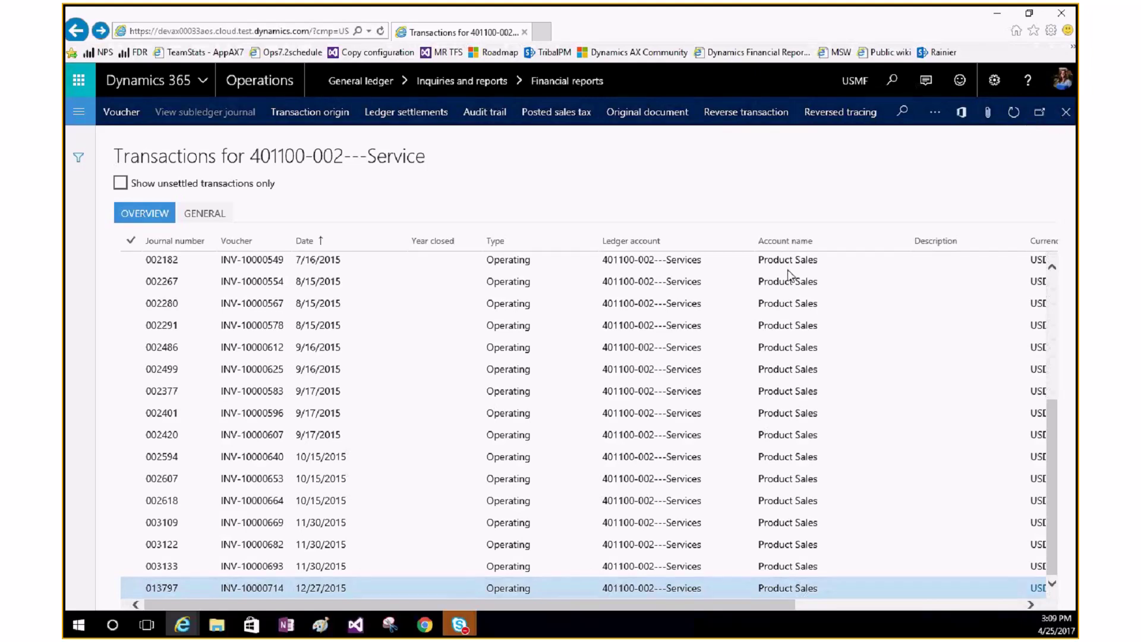
Step: Drill January Product Sales 250.00 to transaction level, then return to the full income statement
left_click(304, 331)
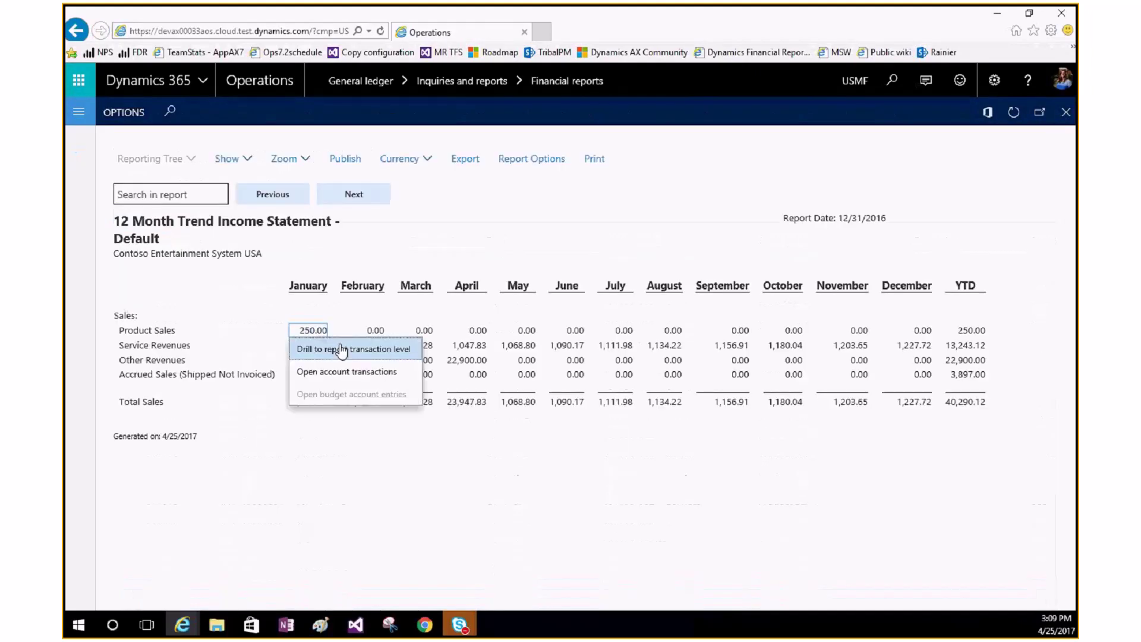
left_click(321, 357)
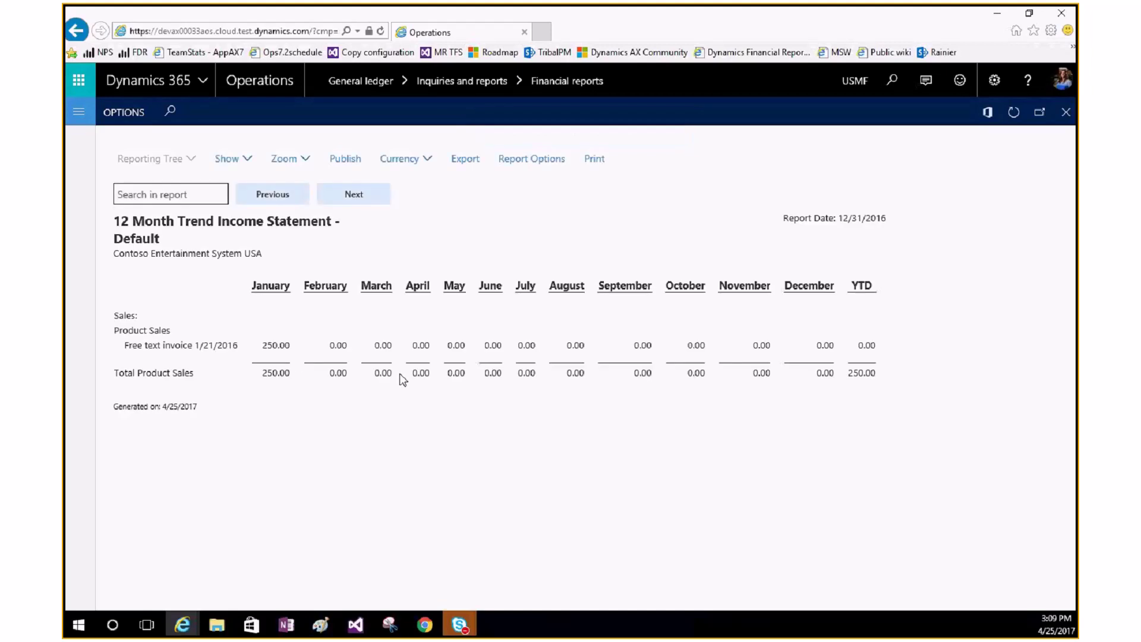
left_click(1066, 113)
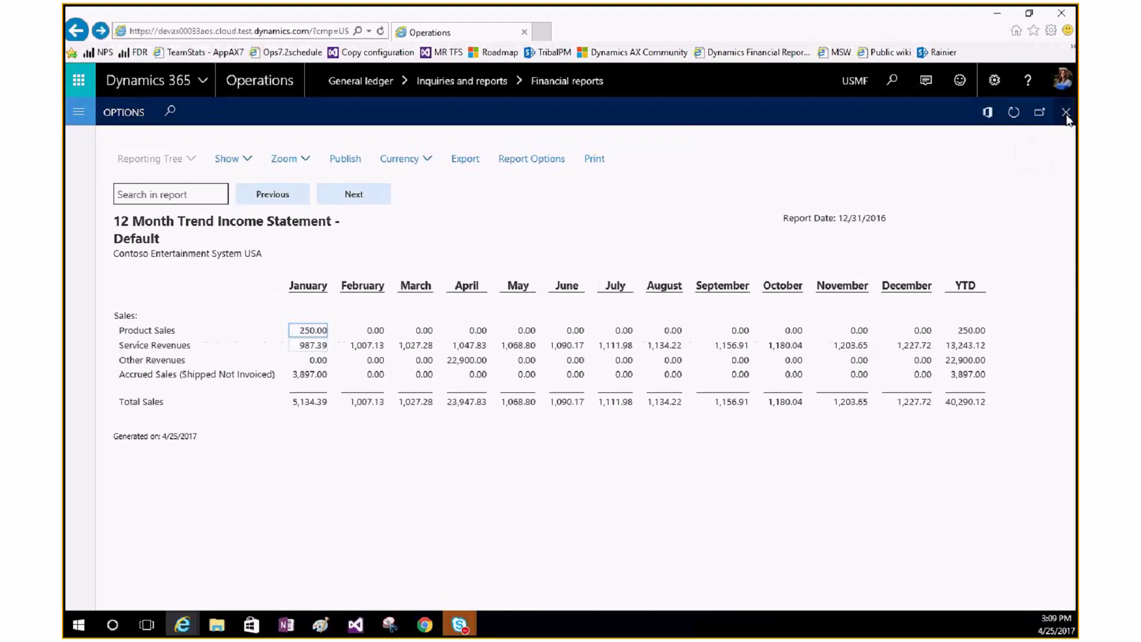
left_click(1066, 114)
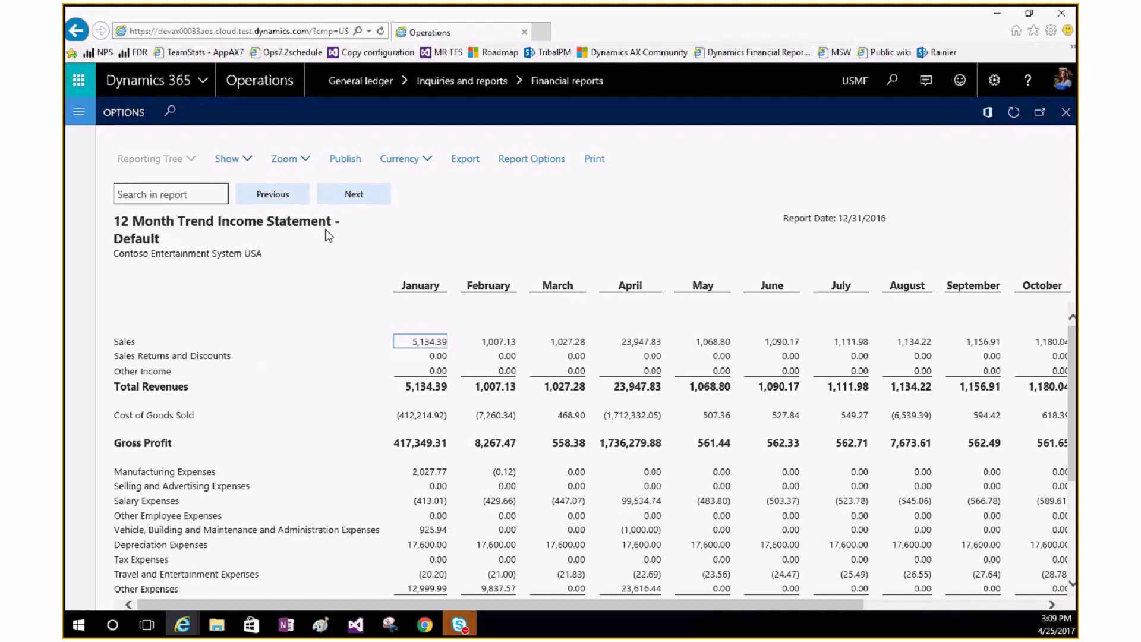
left_click(248, 161)
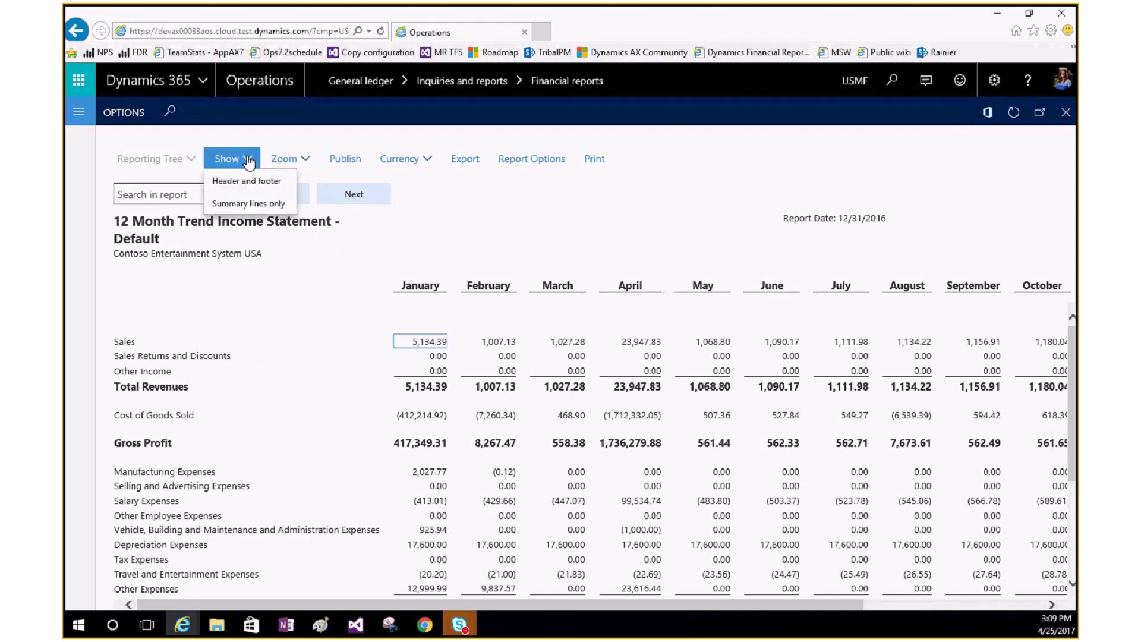
left_click(248, 185)
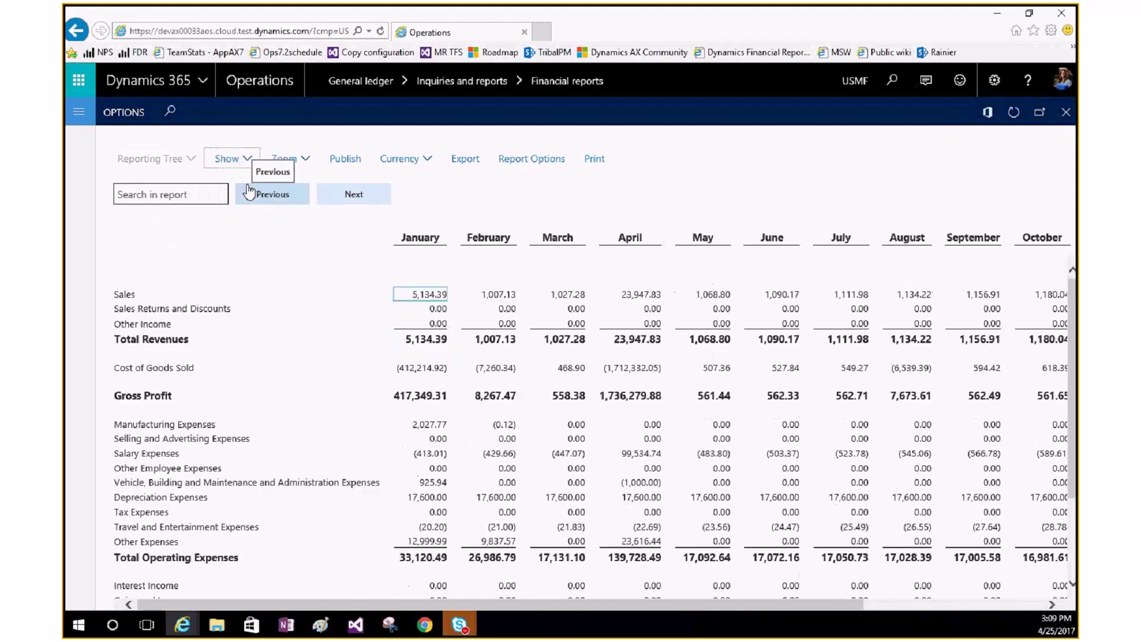
left_click(232, 158)
left_click(243, 203)
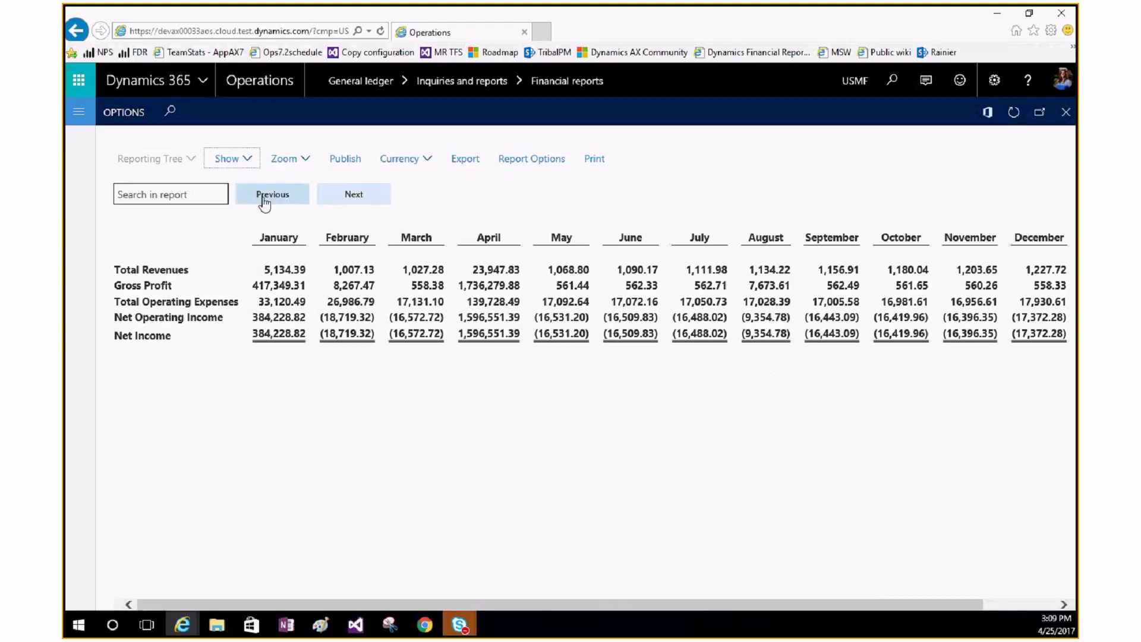
left_click(240, 161)
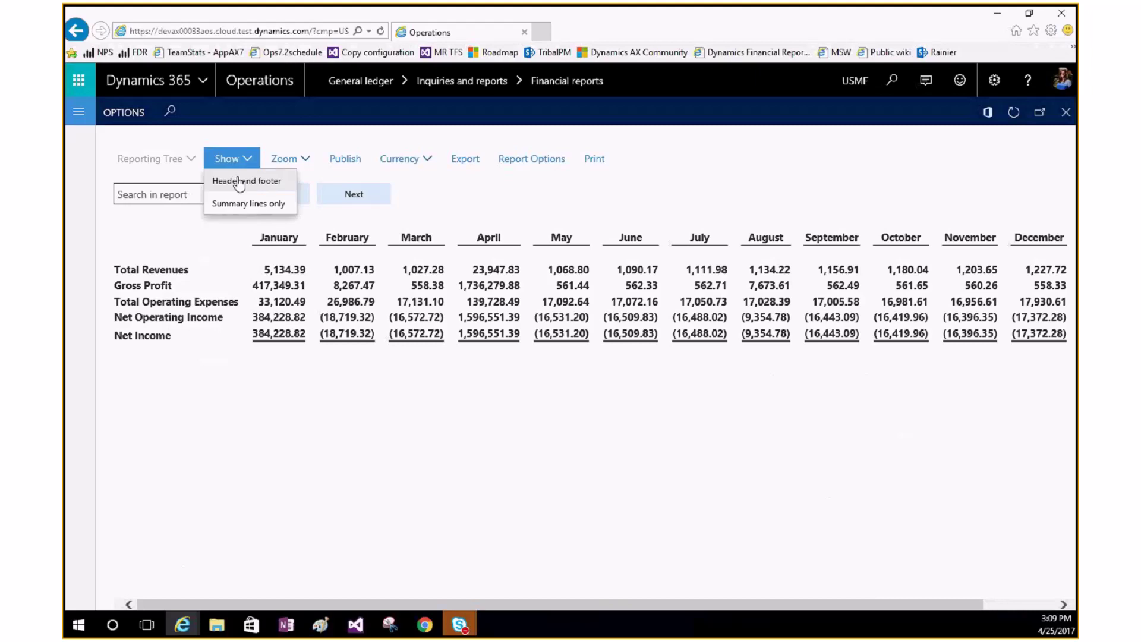
left_click(245, 180)
left_click(233, 158)
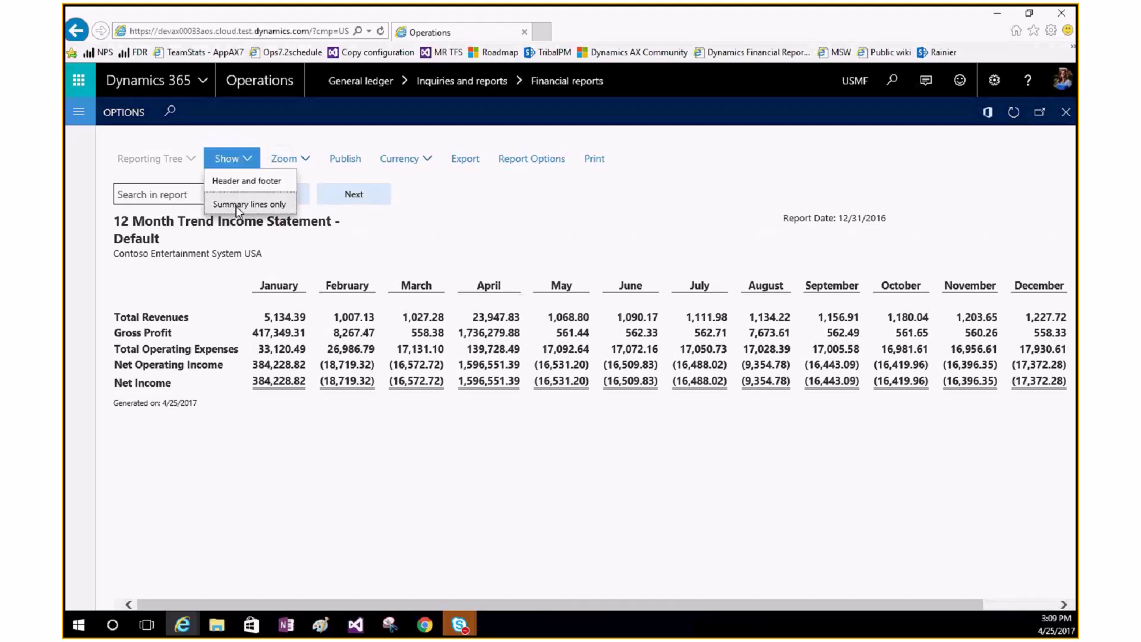
left_click(237, 205)
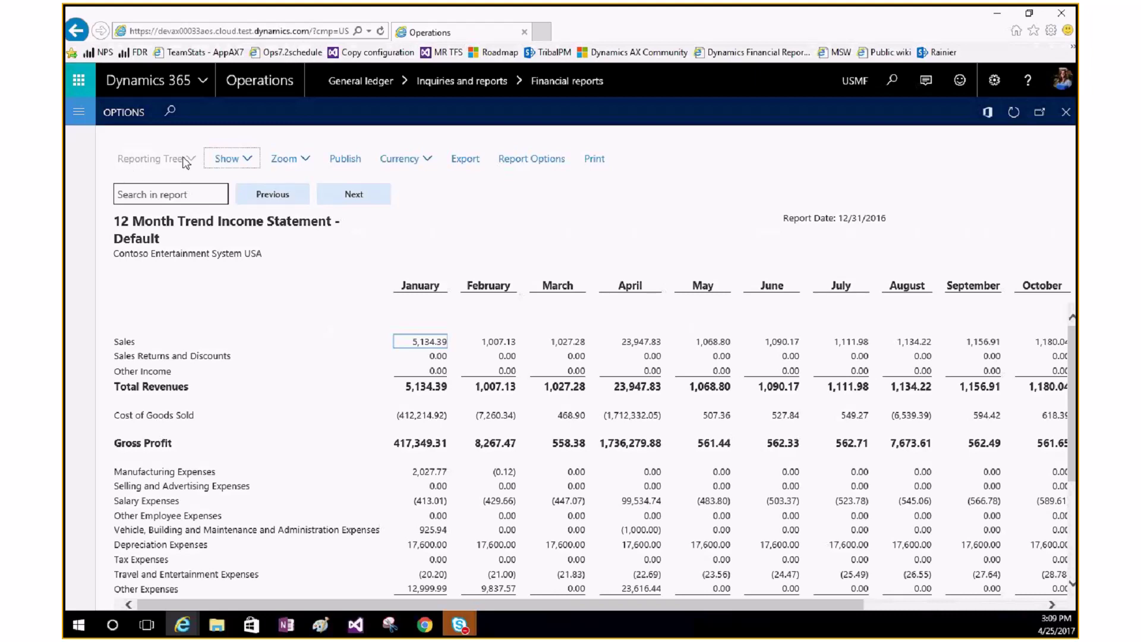
Step: Leave the zoom level unchanged, publish the income statement, and list the reporting currencies
left_click(309, 167)
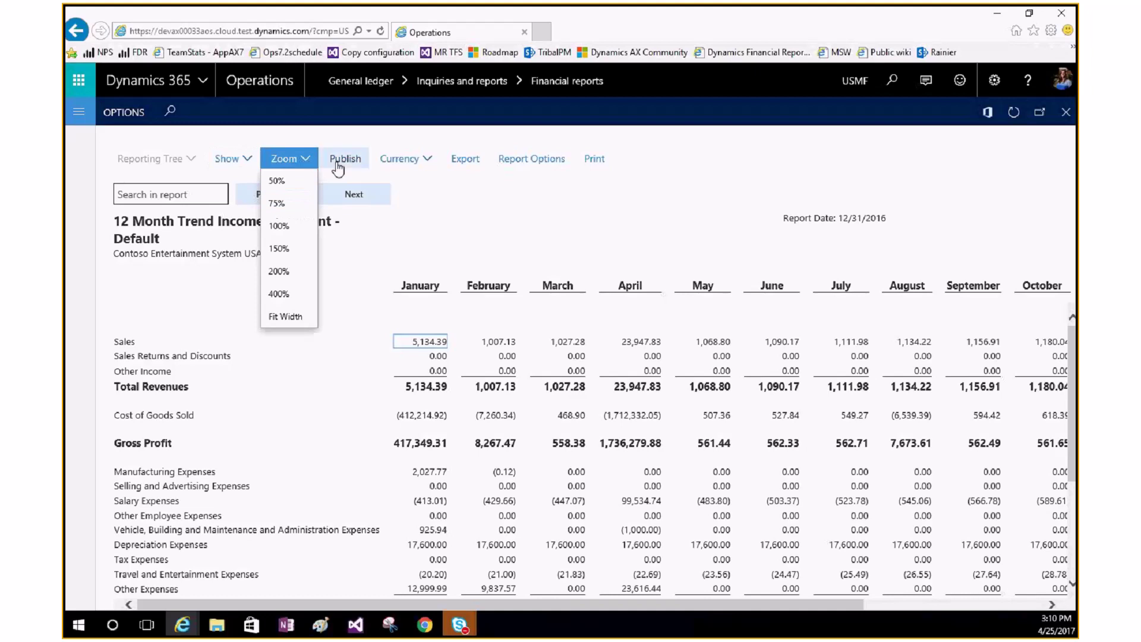
left_click(376, 186)
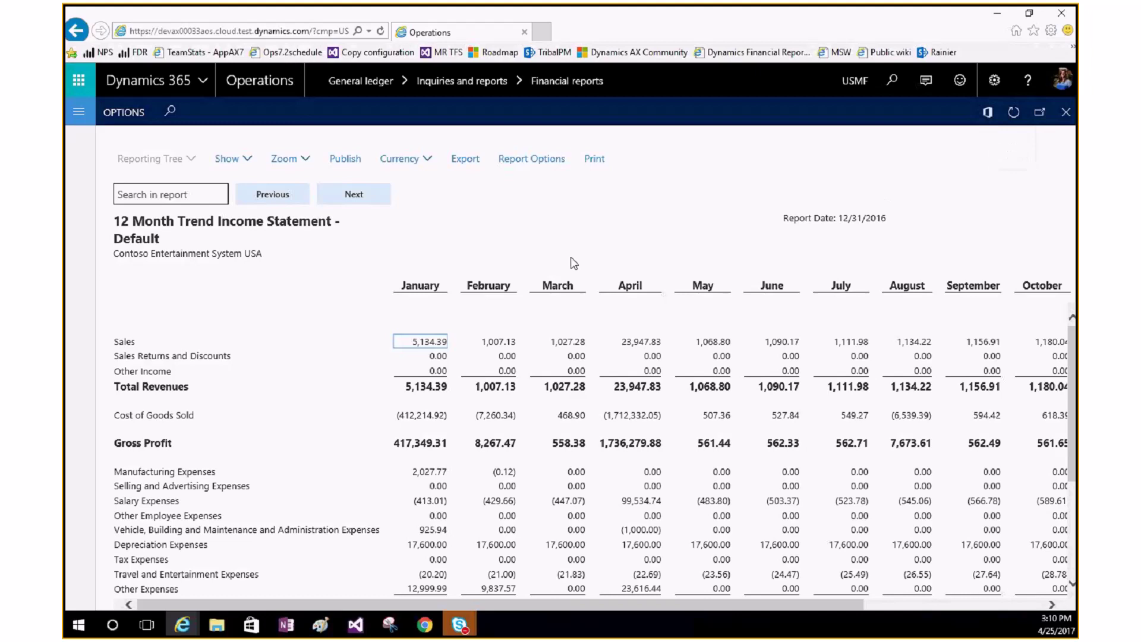
left_click(344, 157)
left_click(404, 159)
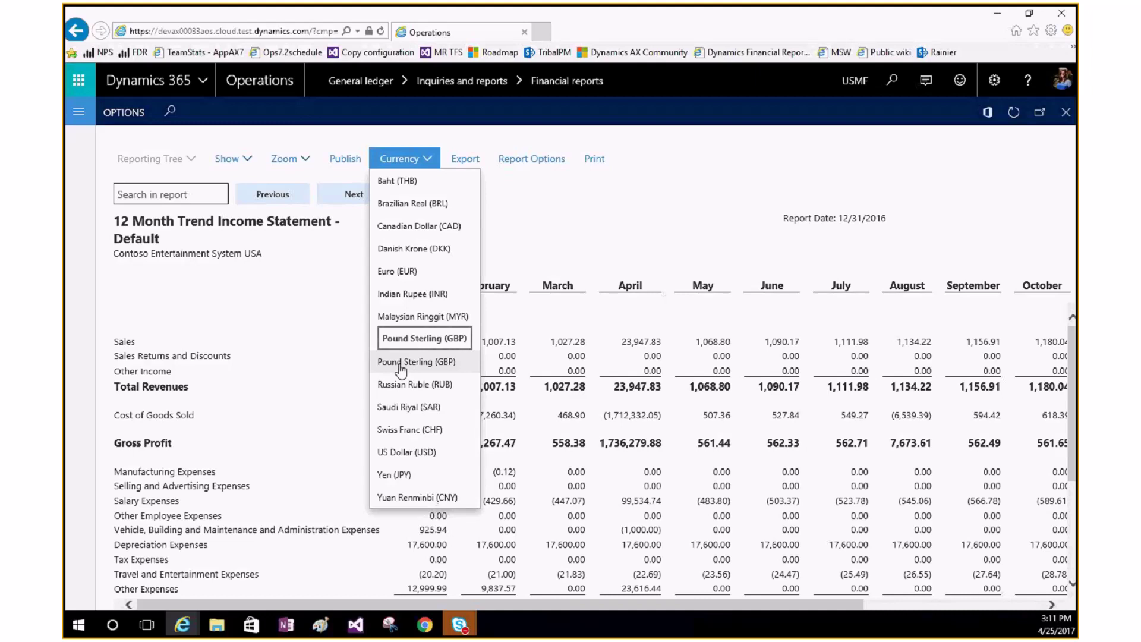
left_click(399, 364)
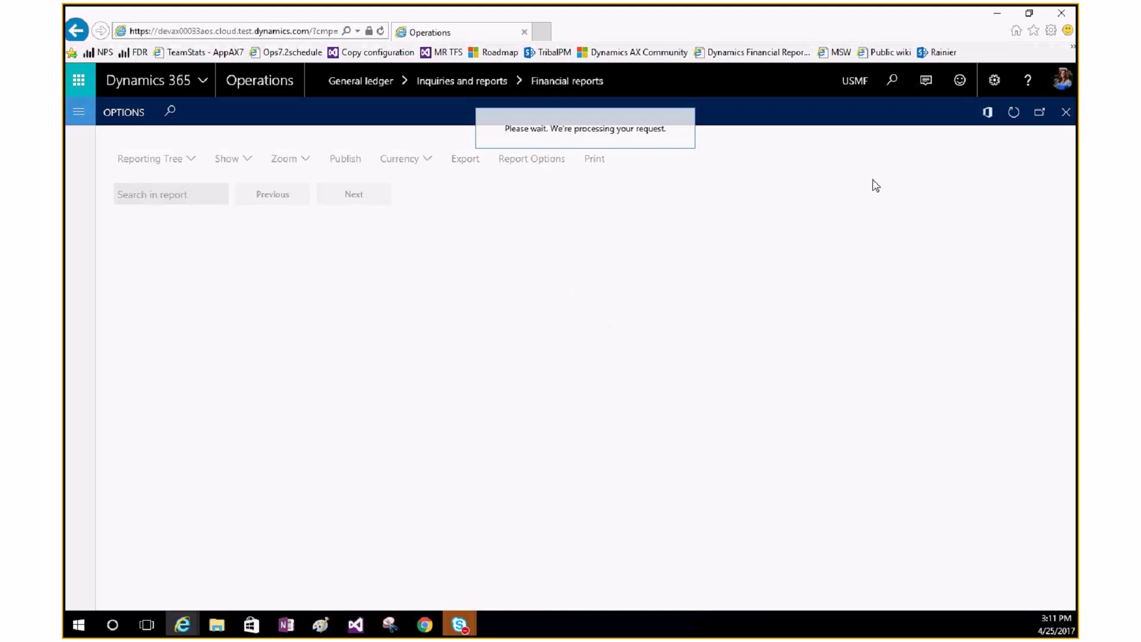
left_click(395, 162)
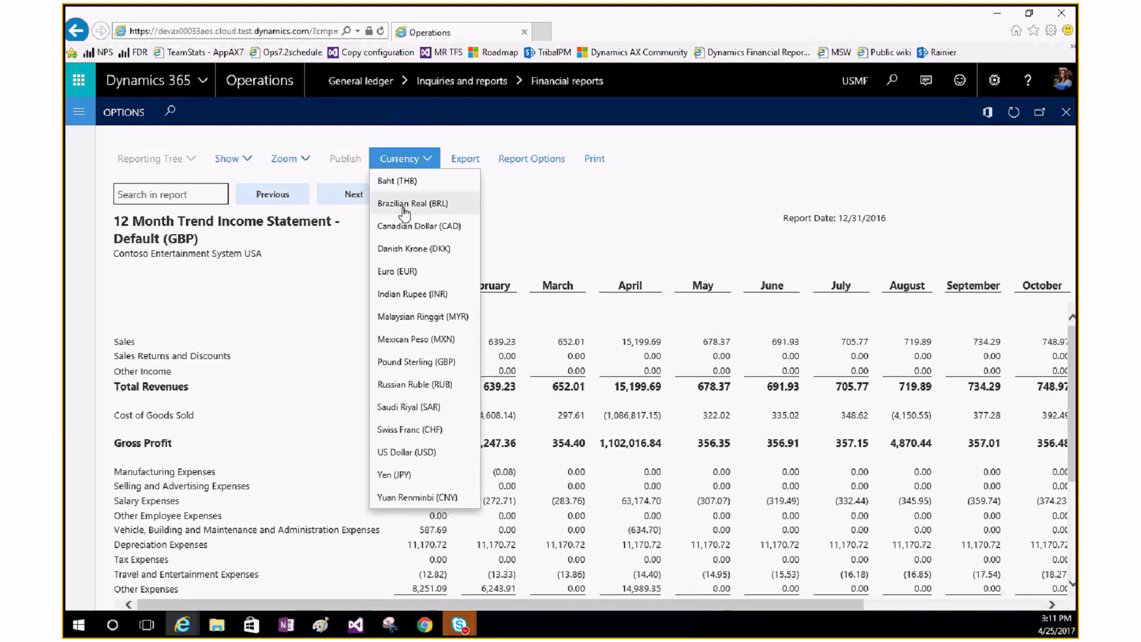
left_click(467, 456)
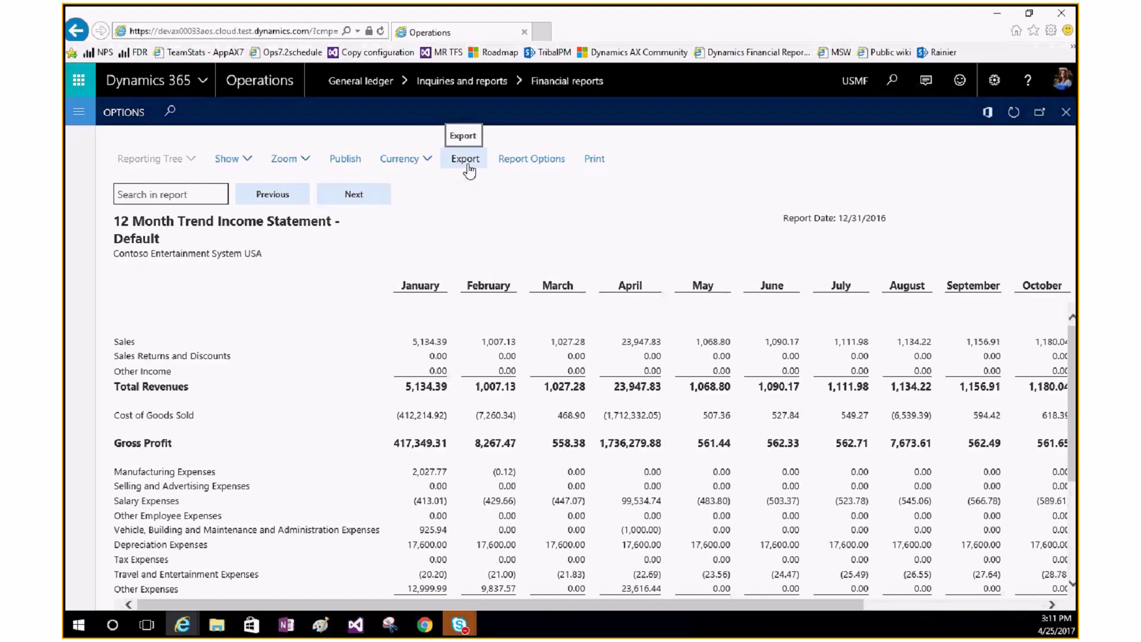
Step: Export the statement, browse Report Options attribute and dimension filters without applying, and return to GBP
left_click(467, 167)
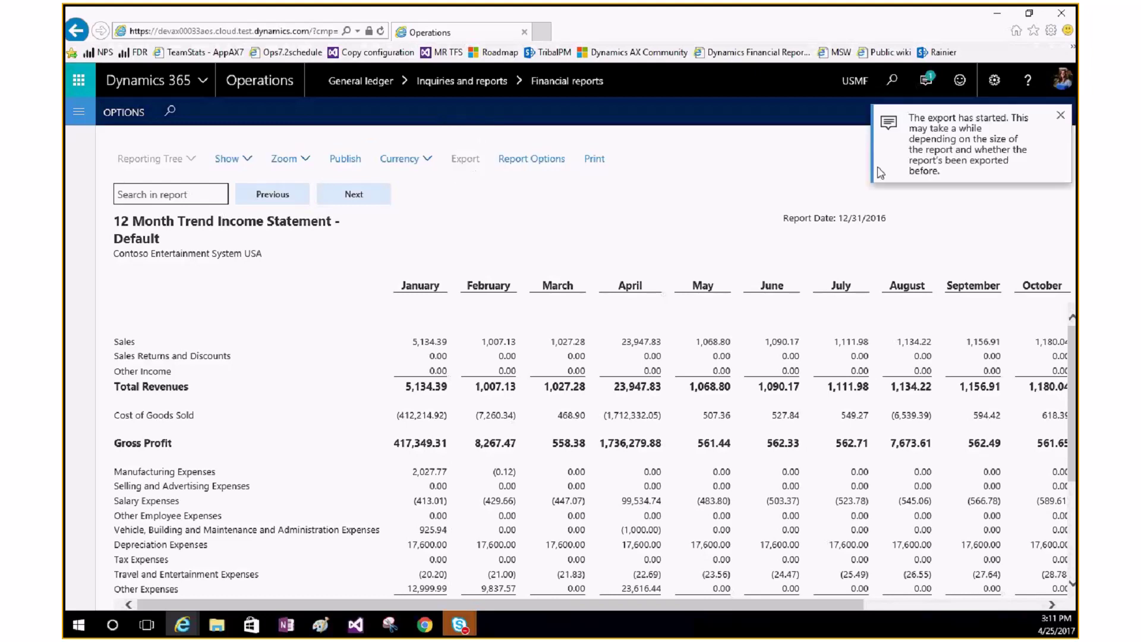
left_click(525, 161)
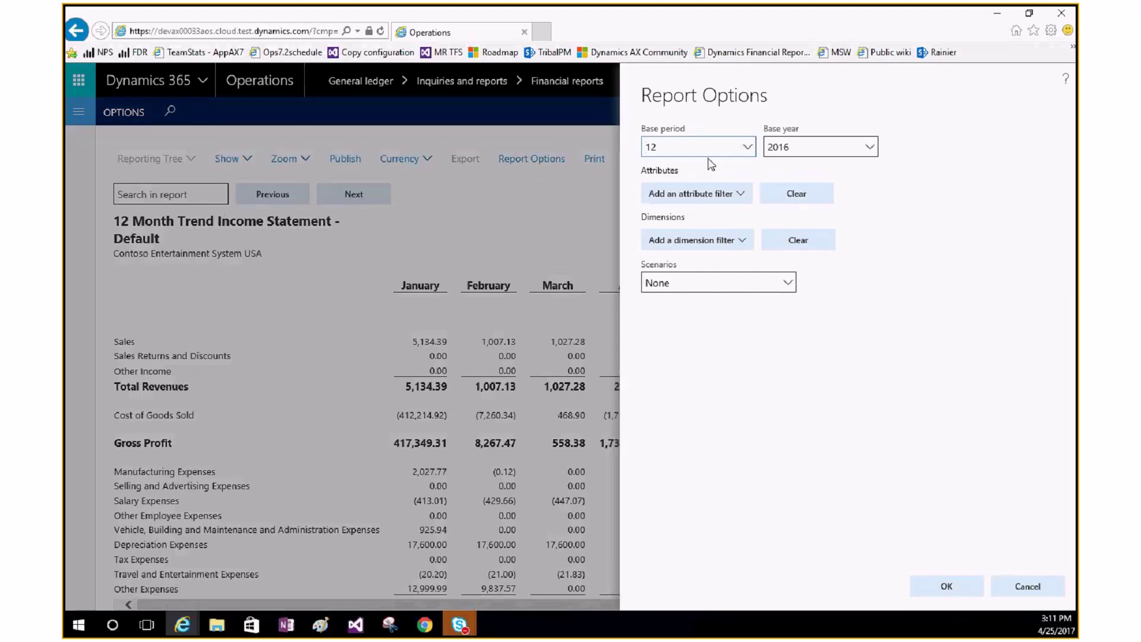
left_click(742, 195)
left_click(732, 240)
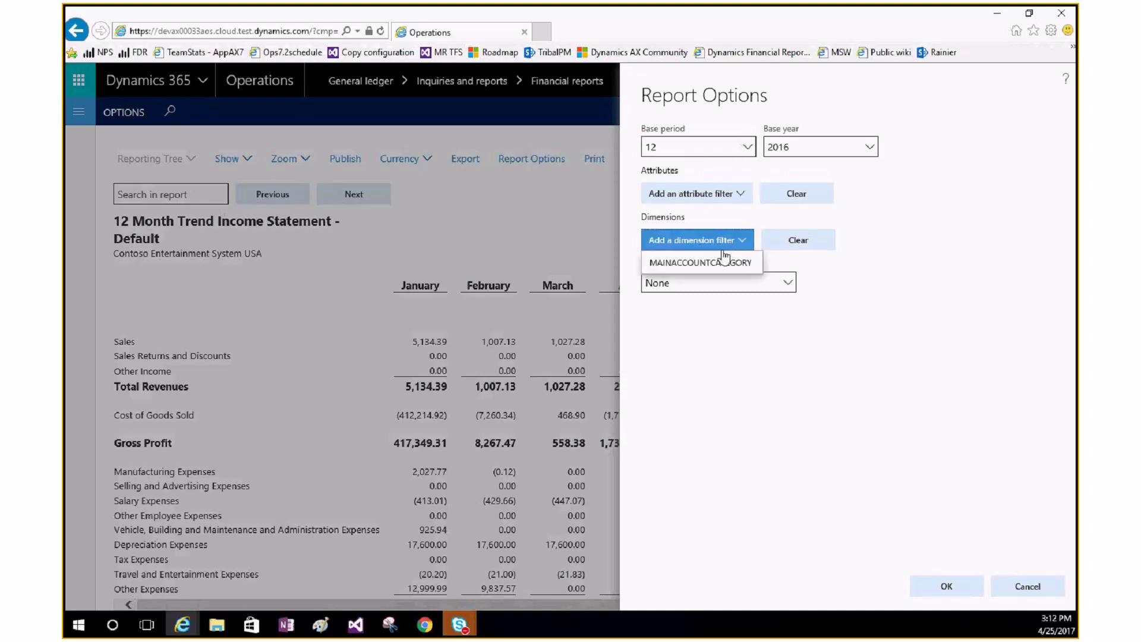
left_click(715, 375)
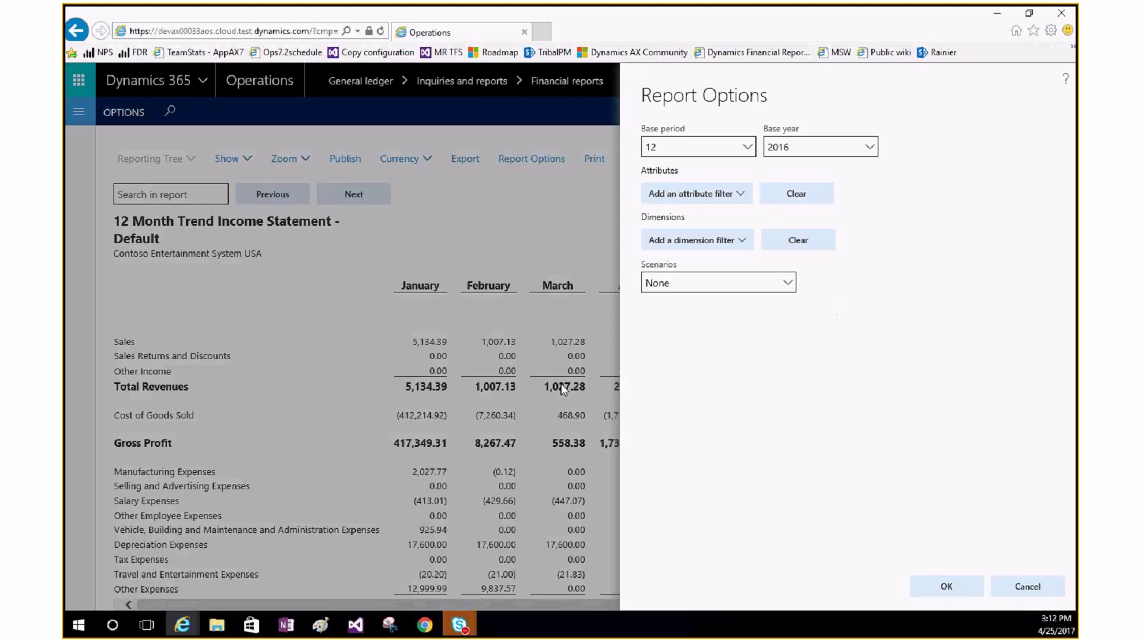
left_click(1026, 596)
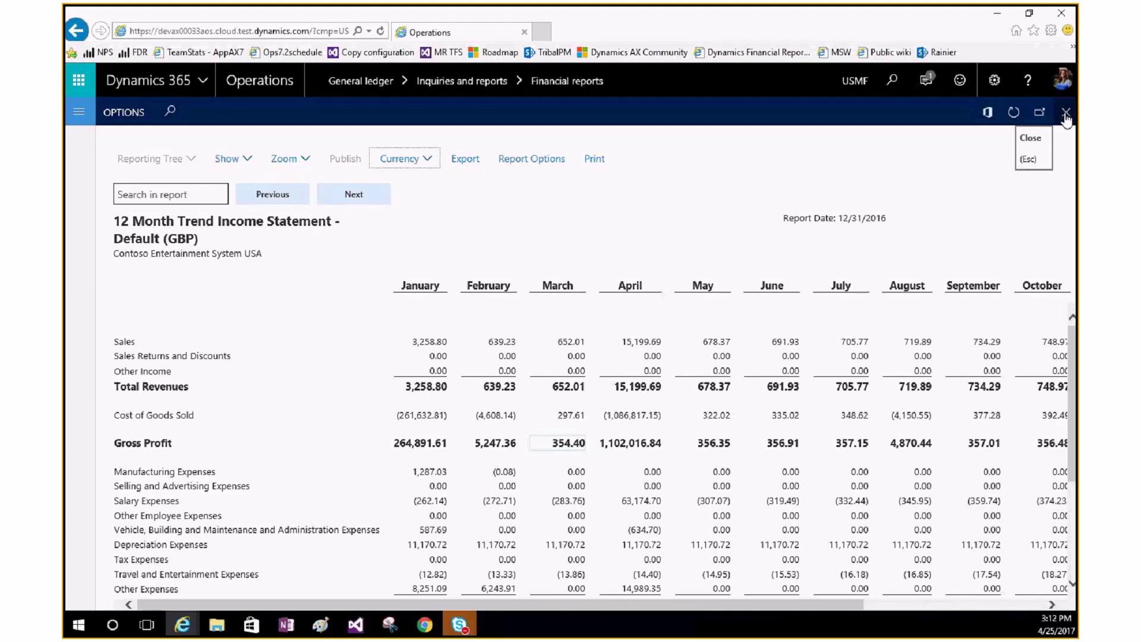
left_click(1065, 116)
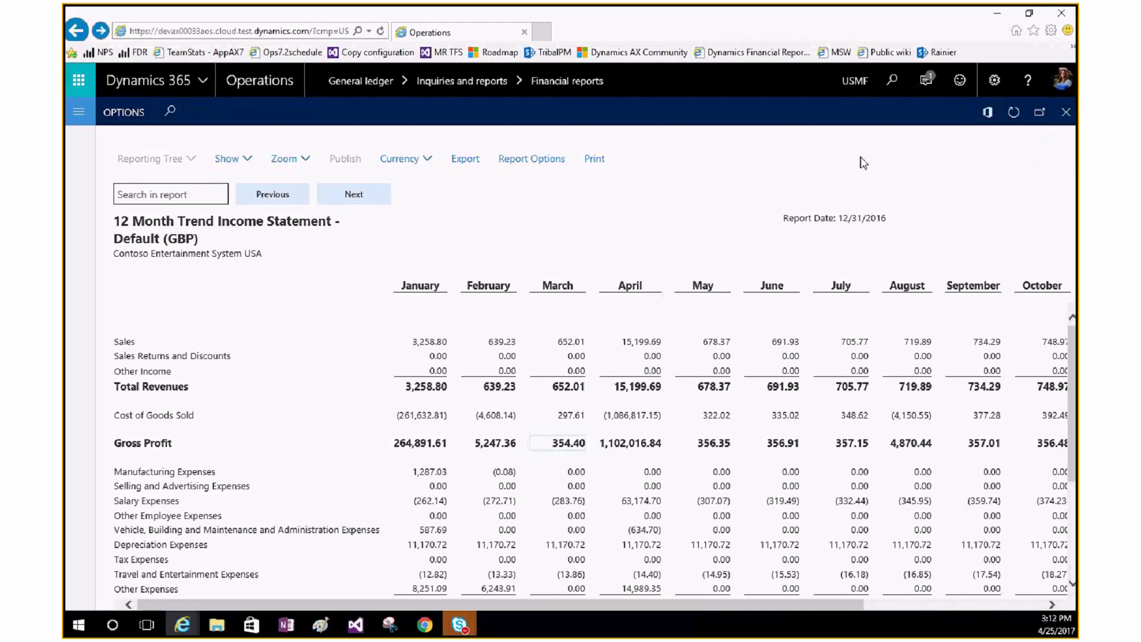
Step: Close the report viewer and launch Report Designer to edit the 12 Month Trend report
left_click(1062, 116)
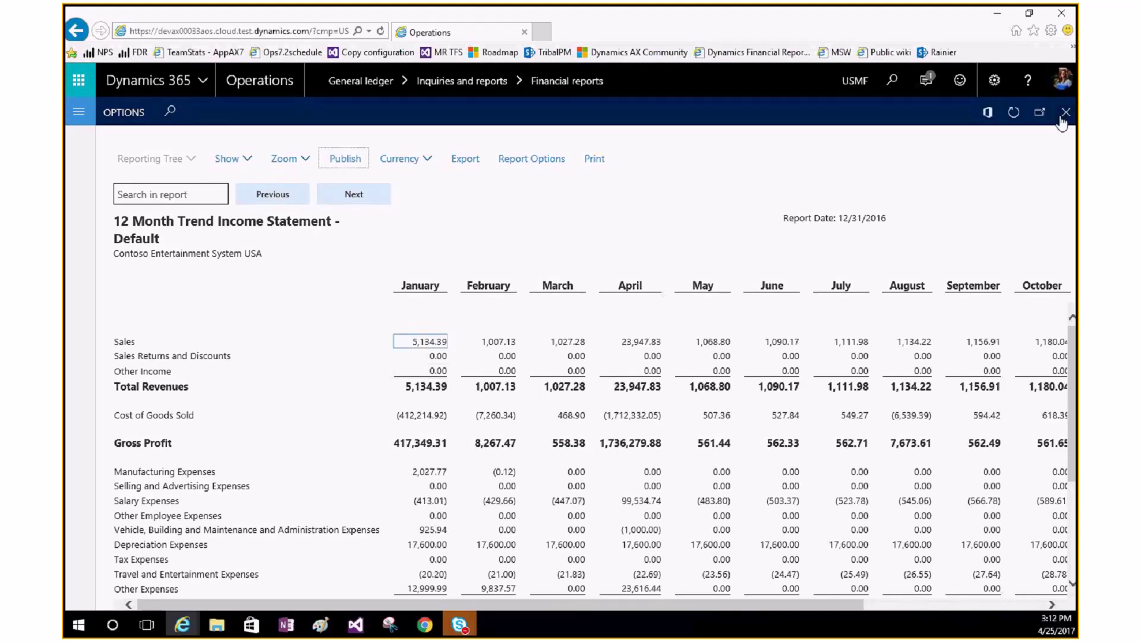
left_click(1063, 121)
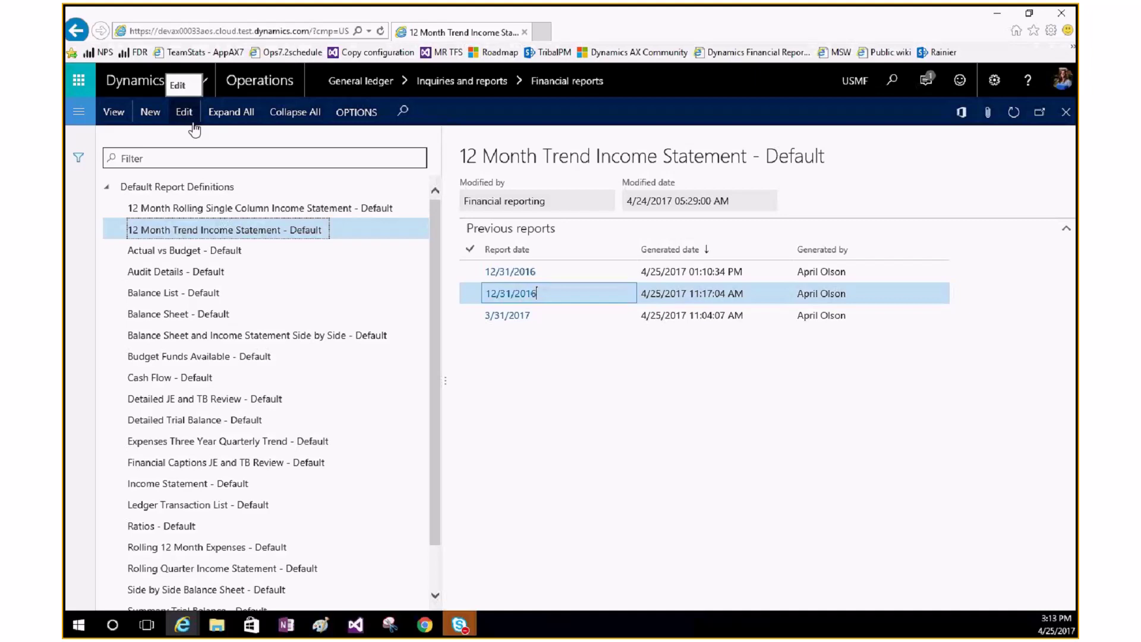
left_click(194, 129)
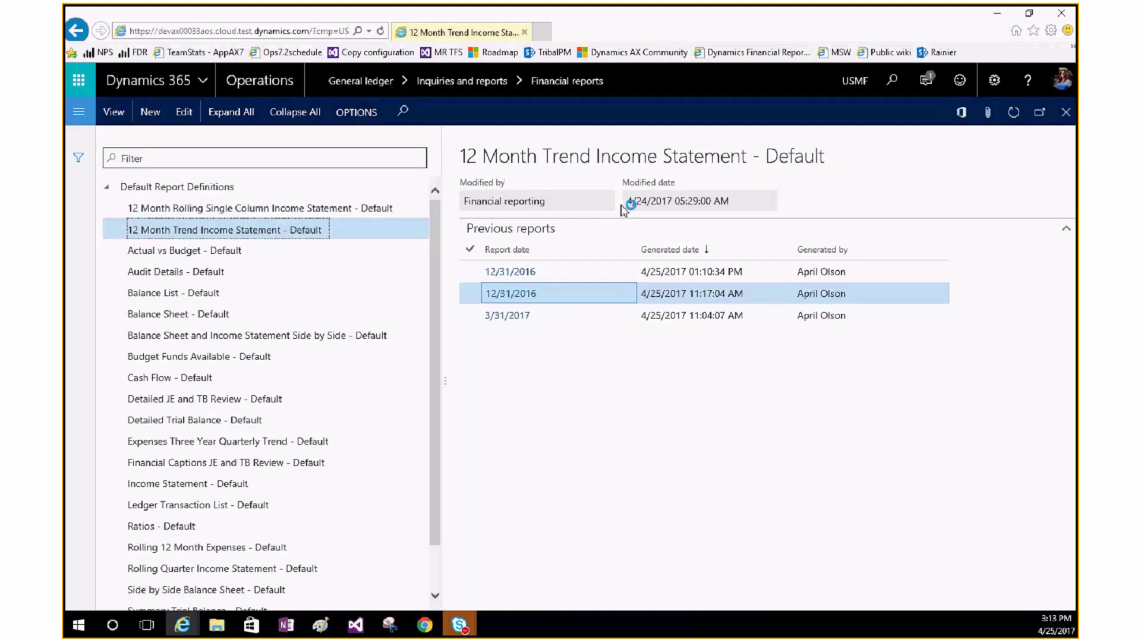
left_click(808, 594)
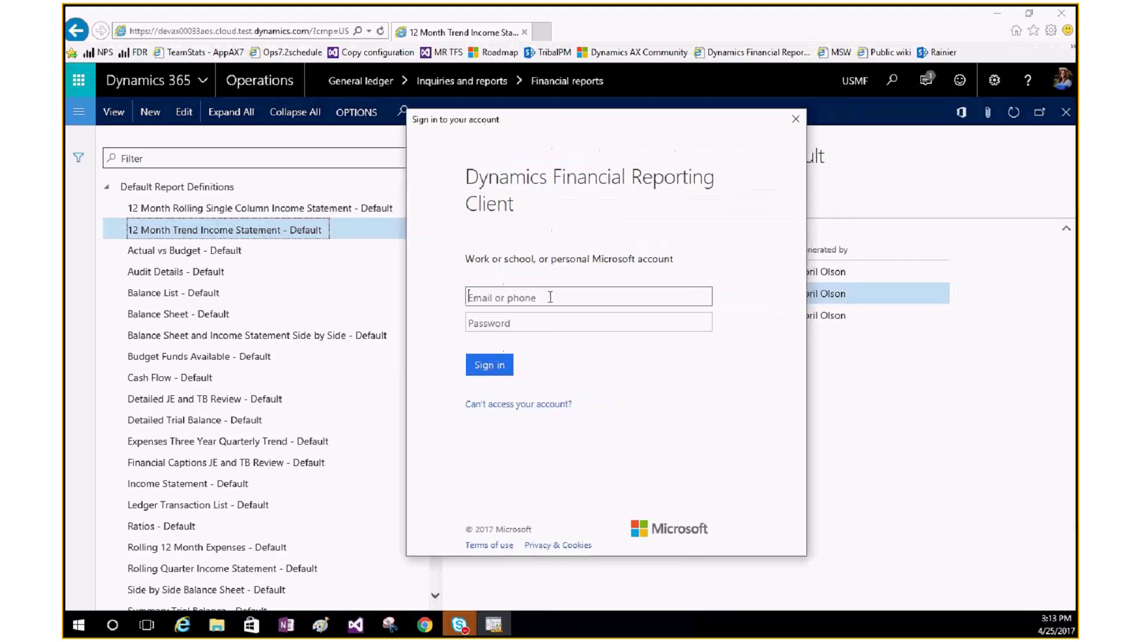
Step: Sign in with the account e-mail so Report Designer opens a new USMF report definition
key("Tab")
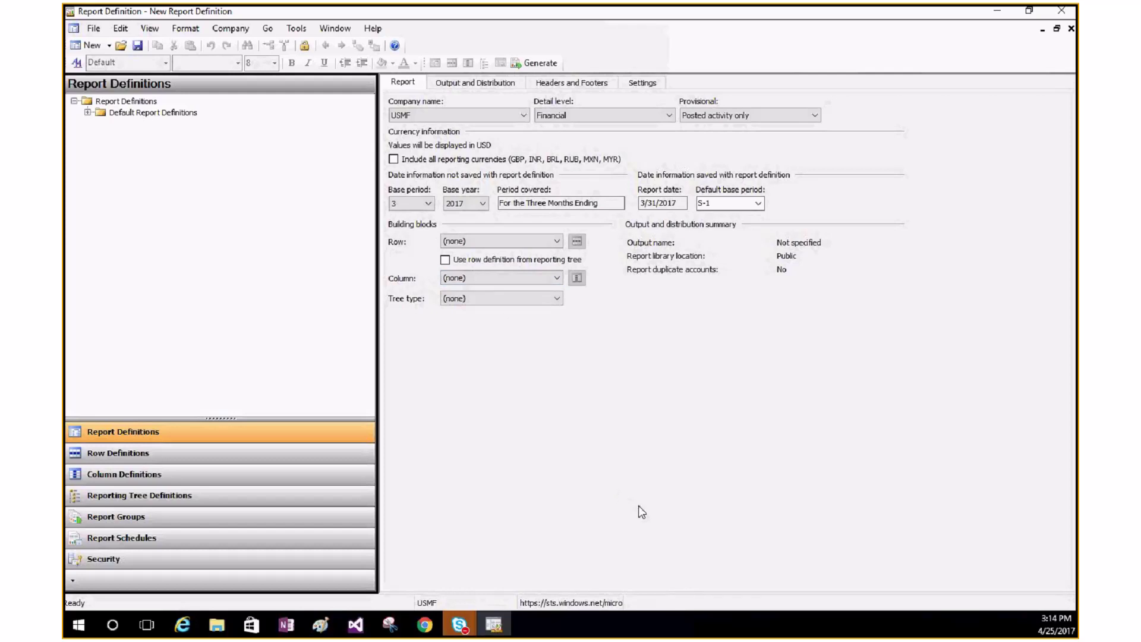
Step: Minimize Report Designer and advance the presentation to the 'Financial reporting' title slide
left_click(997, 10)
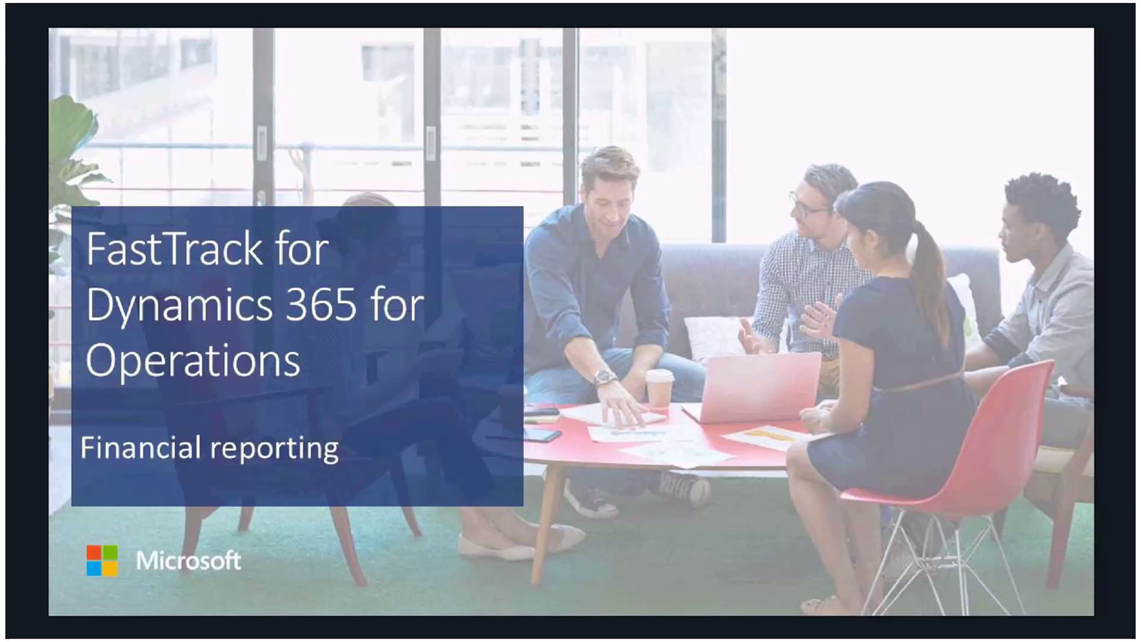
key("Right")
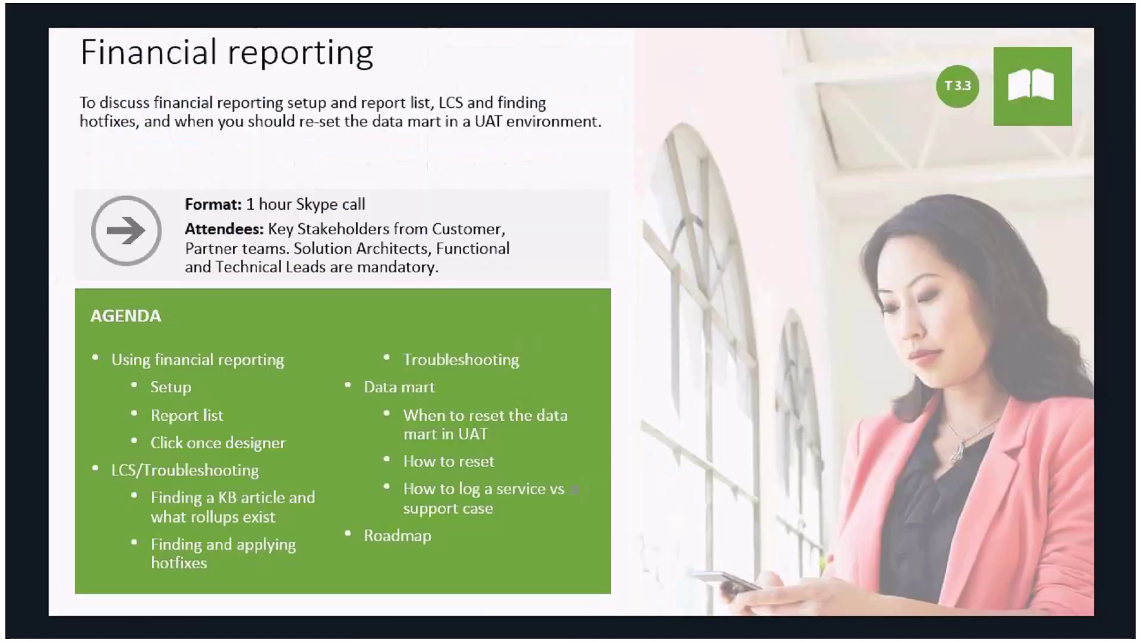
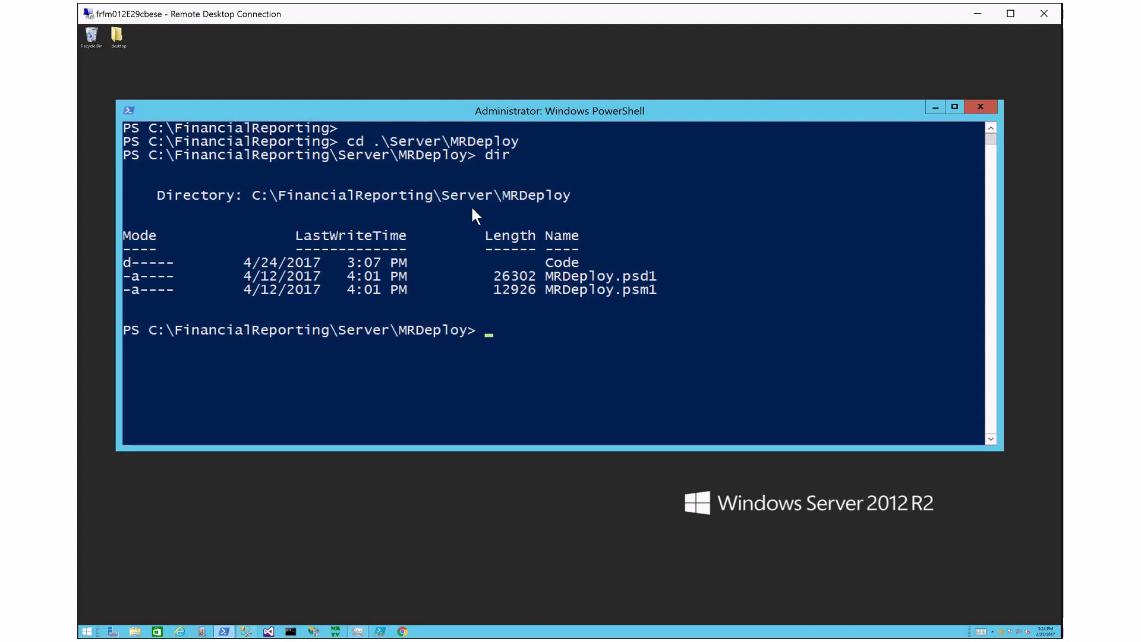
Step: Import the MRDeploy.psd1 module with Import-Module
type("Import-modu")
key("Tab")
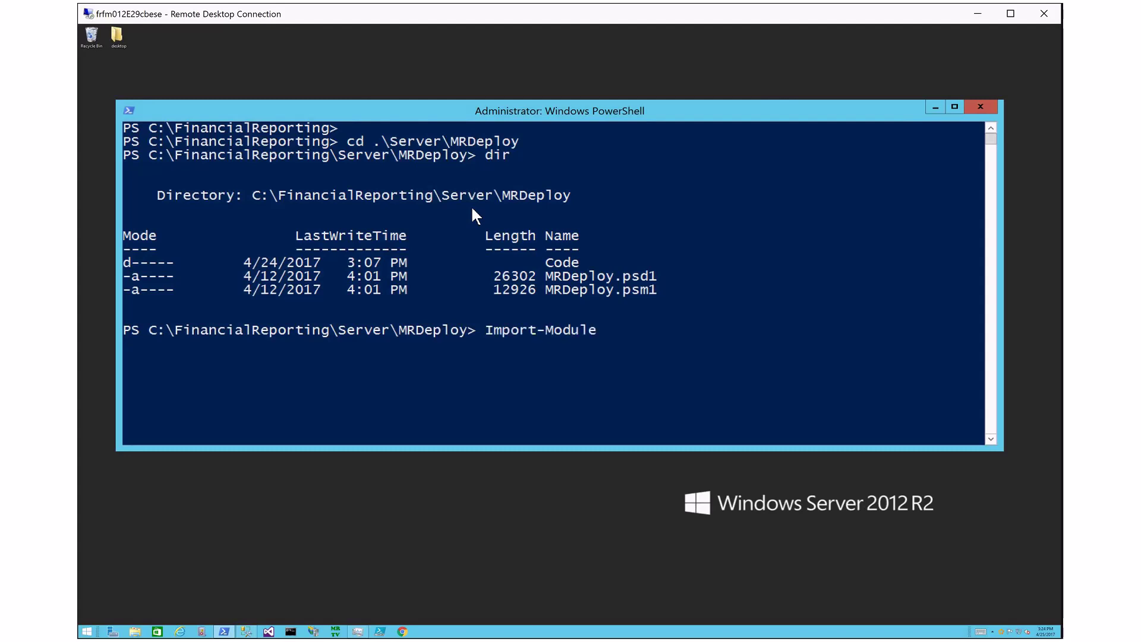
type(".\\mr")
key("Tab")
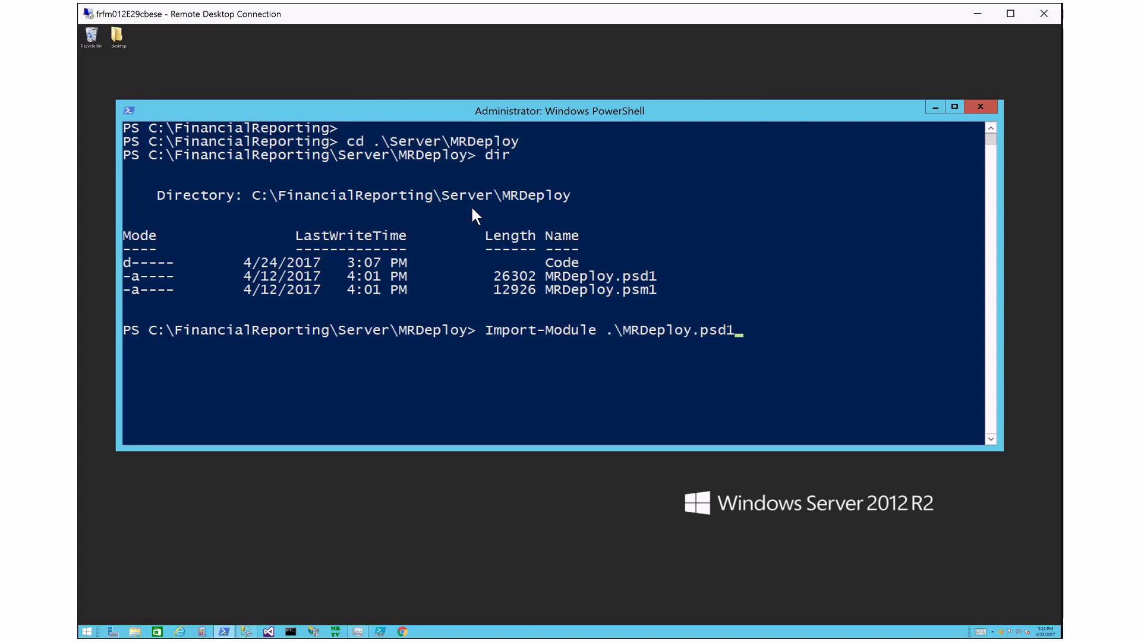
key("Return")
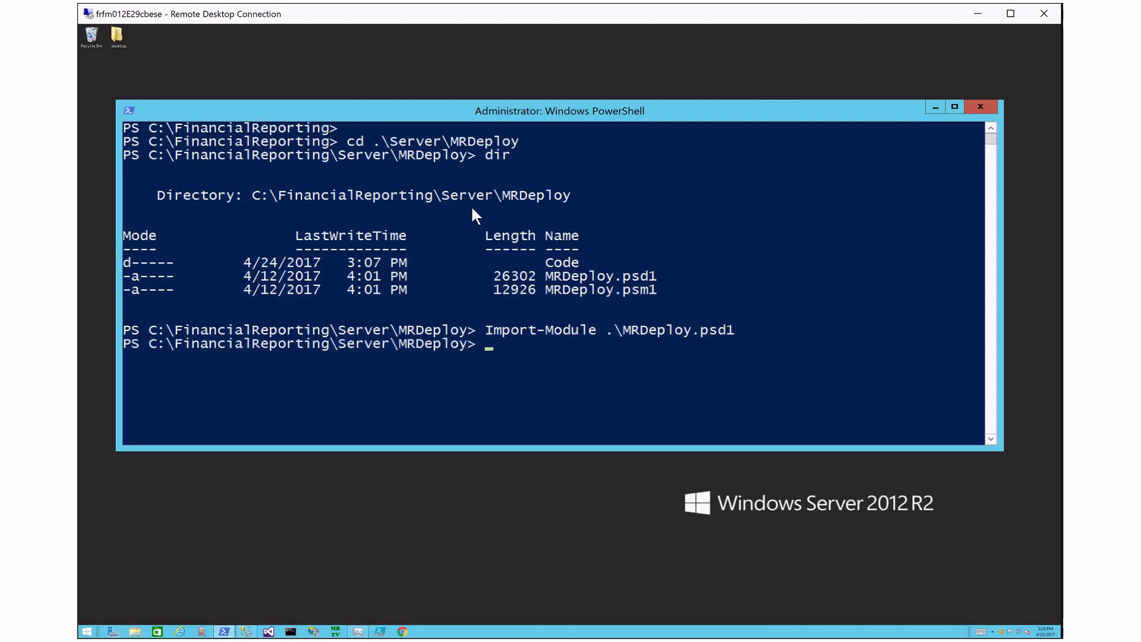
Step: Run Reset-DatamartIntegration with reason OTHER and detail "restored operations database"
type("reset-data")
key("Tab")
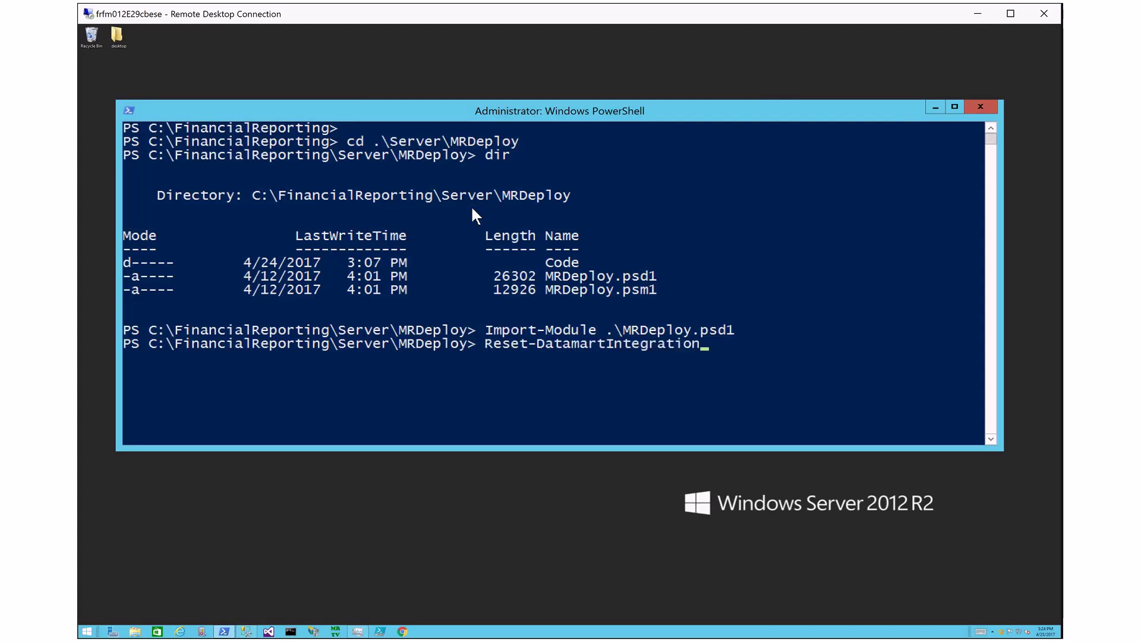
type("-re")
key("Tab")
type("BADDATA")
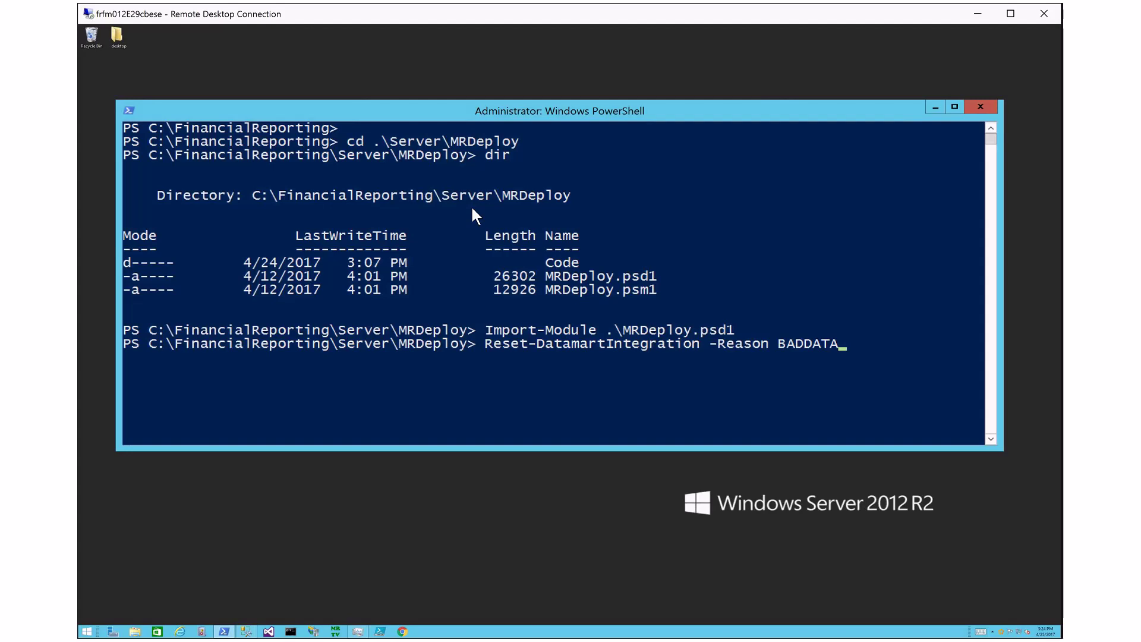
key("Tab")
key("Tab")
key("Tab")
key("Tab")
key("Tab")
key("Tab")
key("Tab")
type("-")
key("Tab")
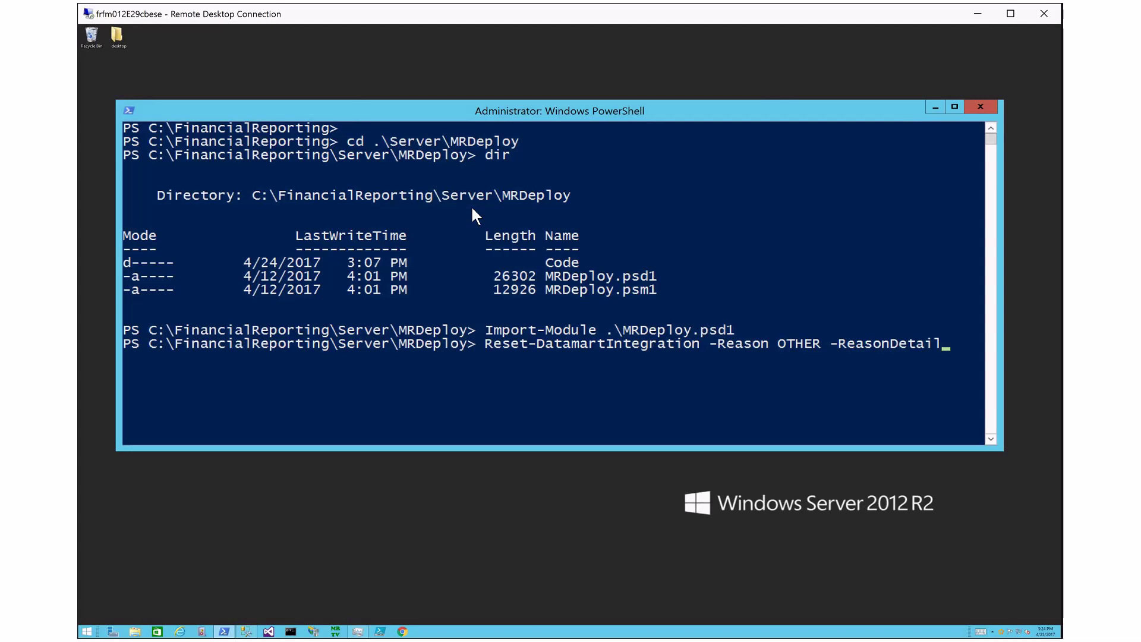
type("\"restored operation")
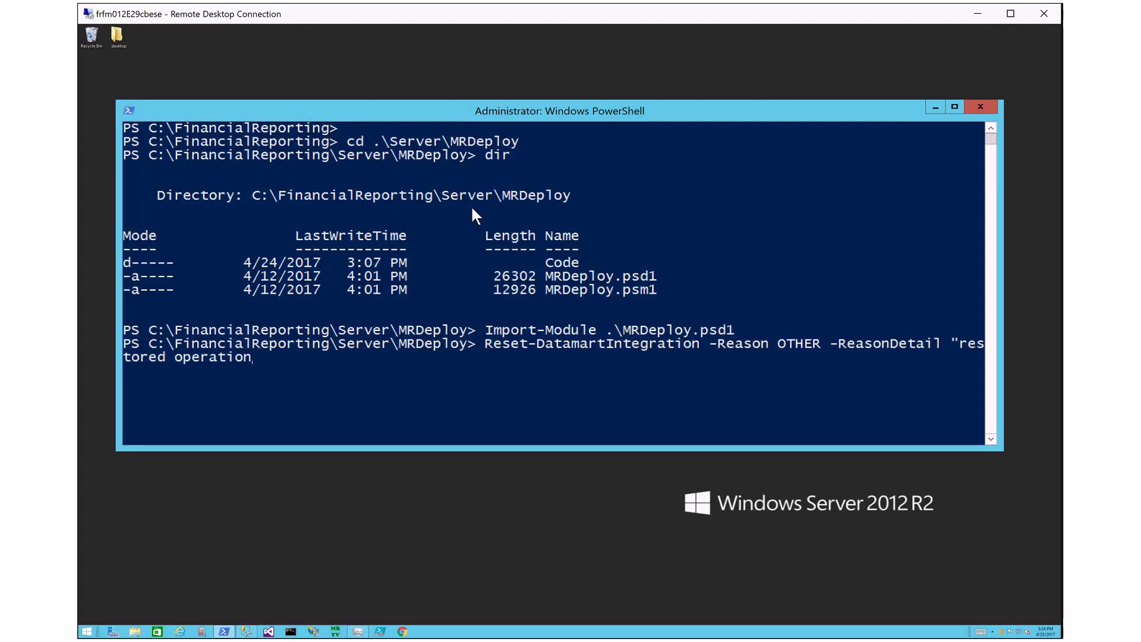
key("BackSpace")
key("BackSpace")
type("ns database\"")
key("Return")
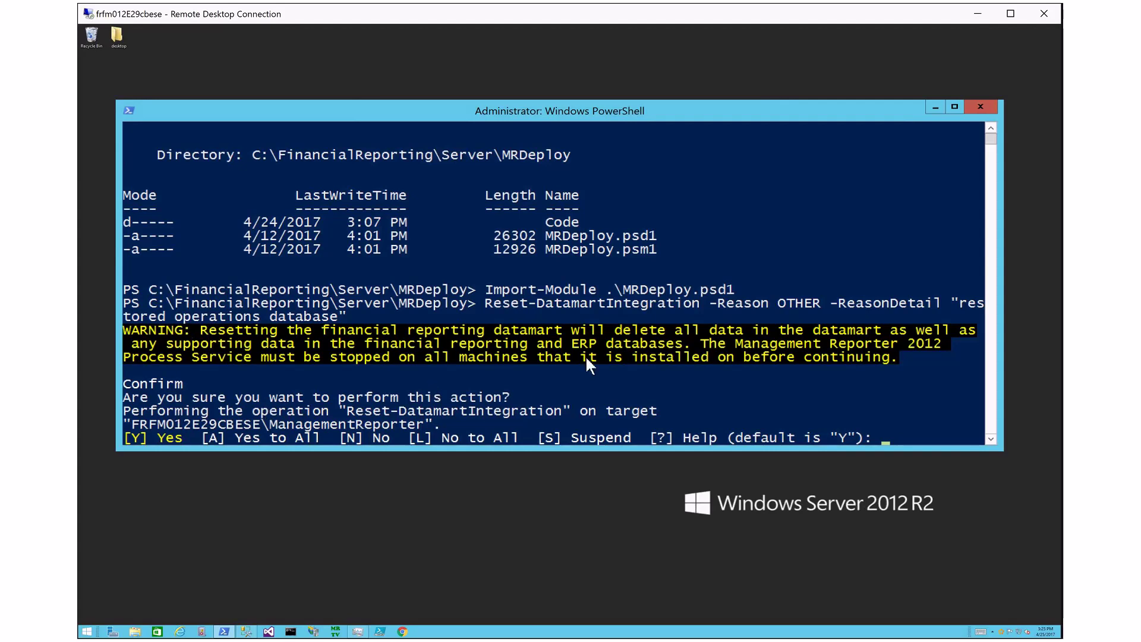
Step: Stop the MR2012ProcessService from Task Manager's Services list, then minimize Task Manager
left_click(359, 632)
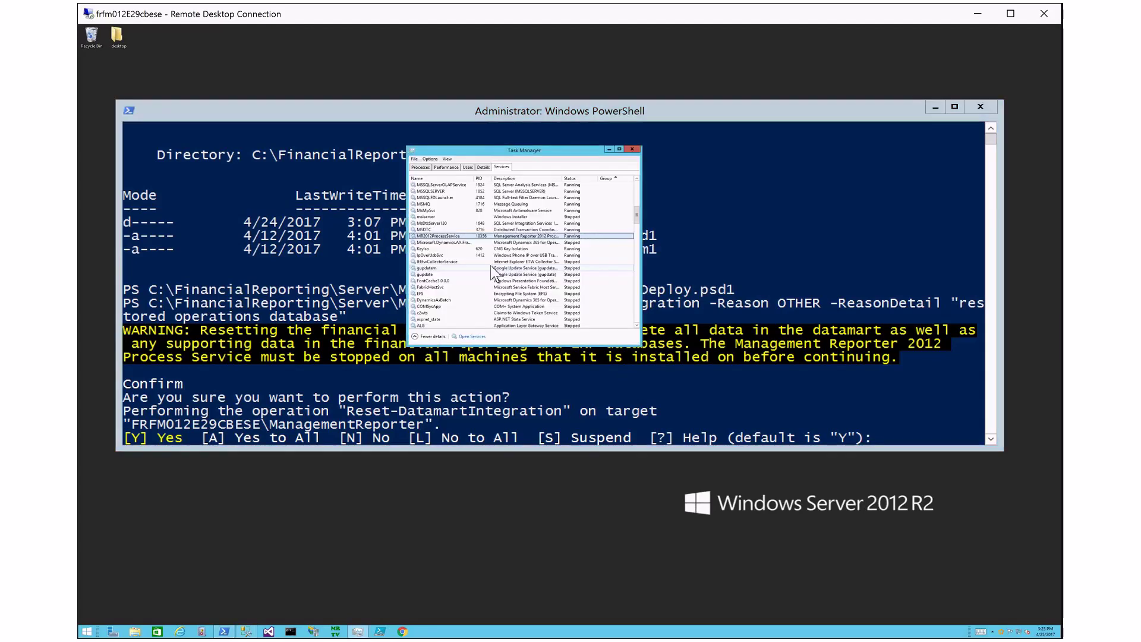
right_click(473, 239)
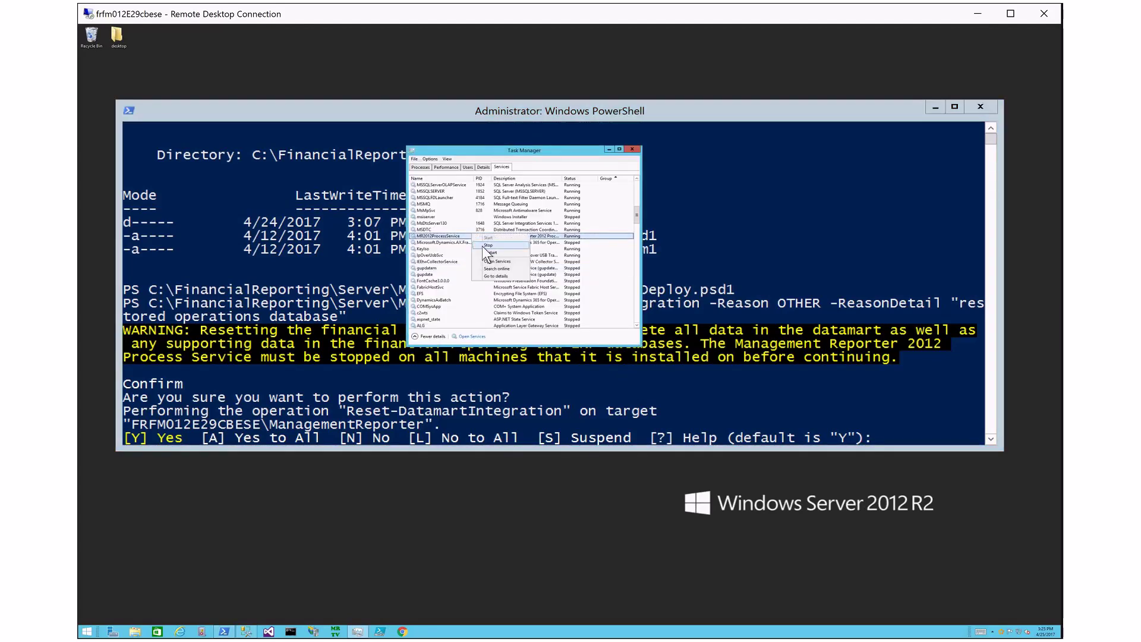
left_click(488, 244)
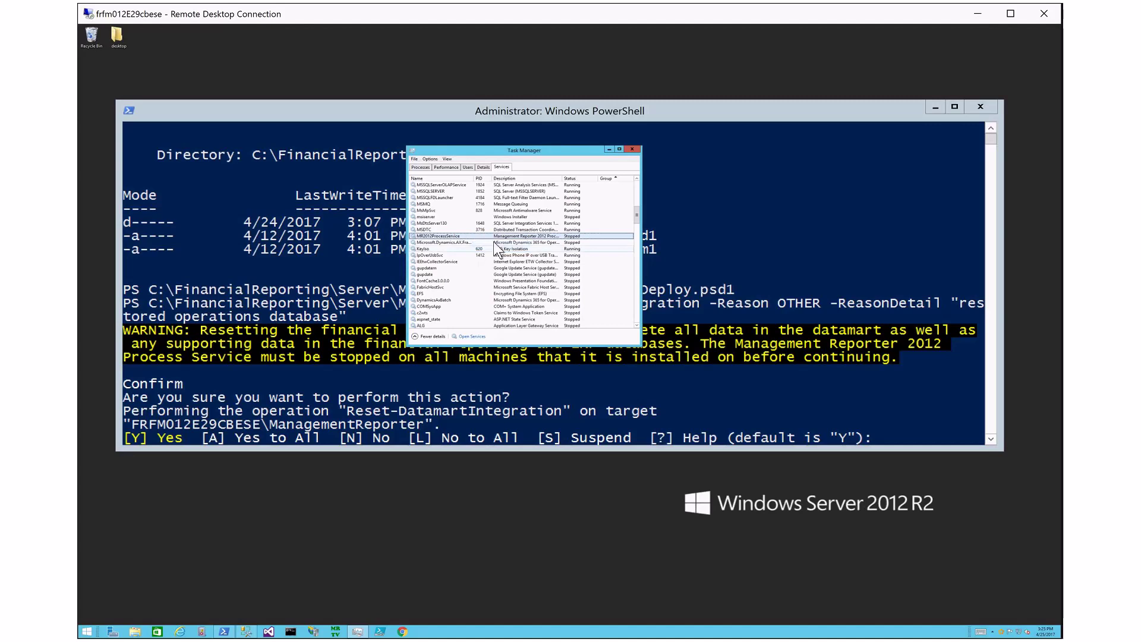
left_click(609, 150)
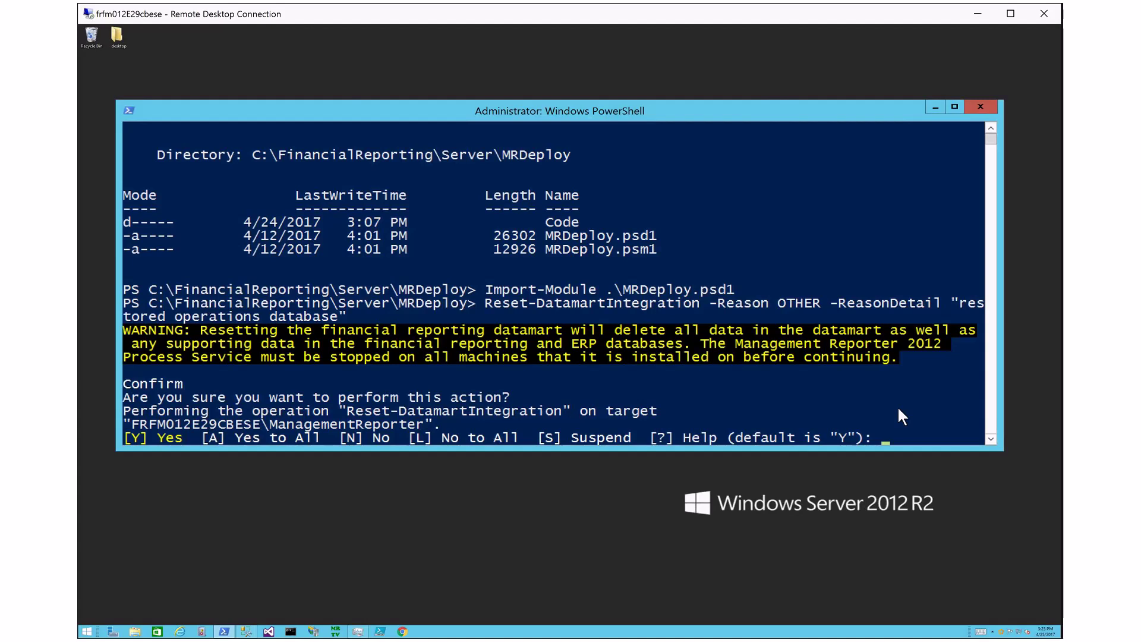
Step: Answer Y to confirm the datamart reset, then start MR2012ProcessService again in Task Manager
type("Y")
key("Return")
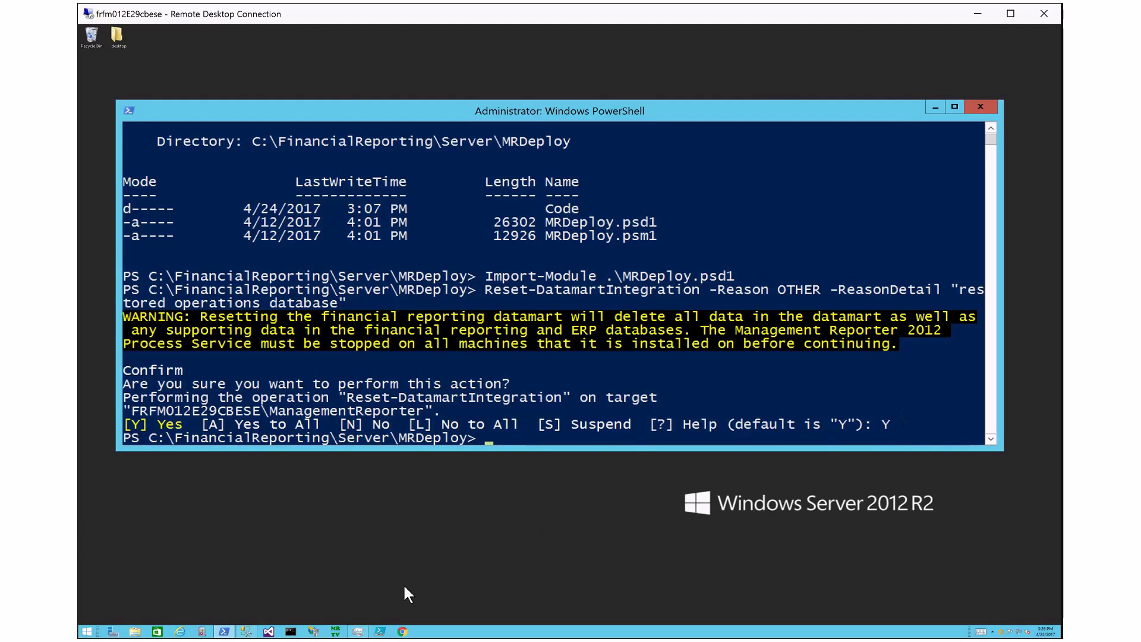
left_click(358, 631)
right_click(561, 238)
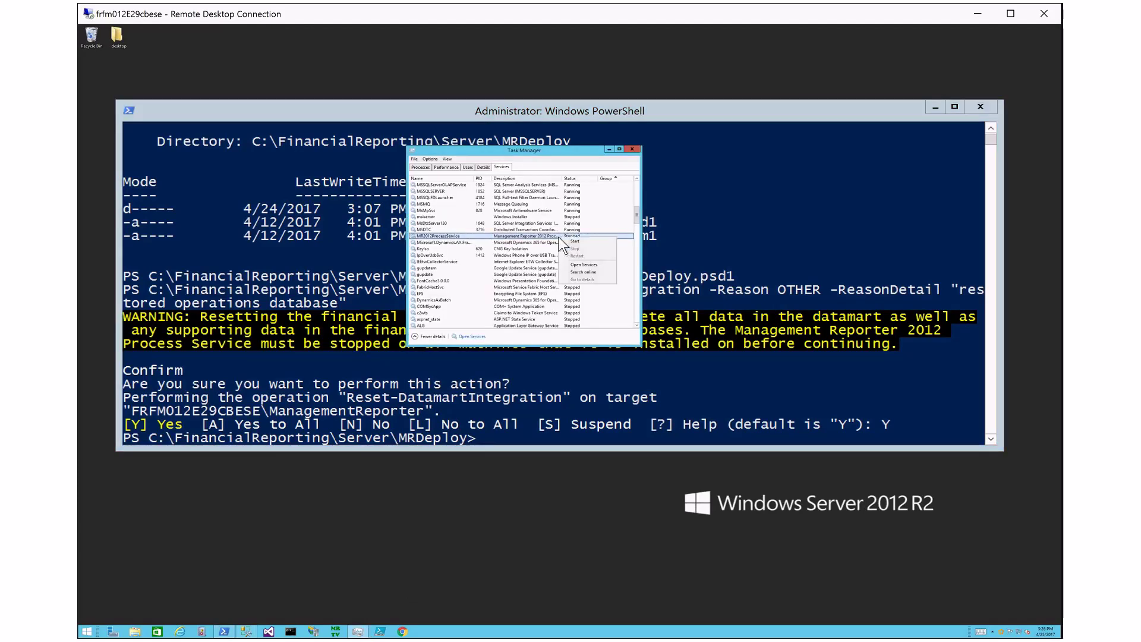
left_click(571, 241)
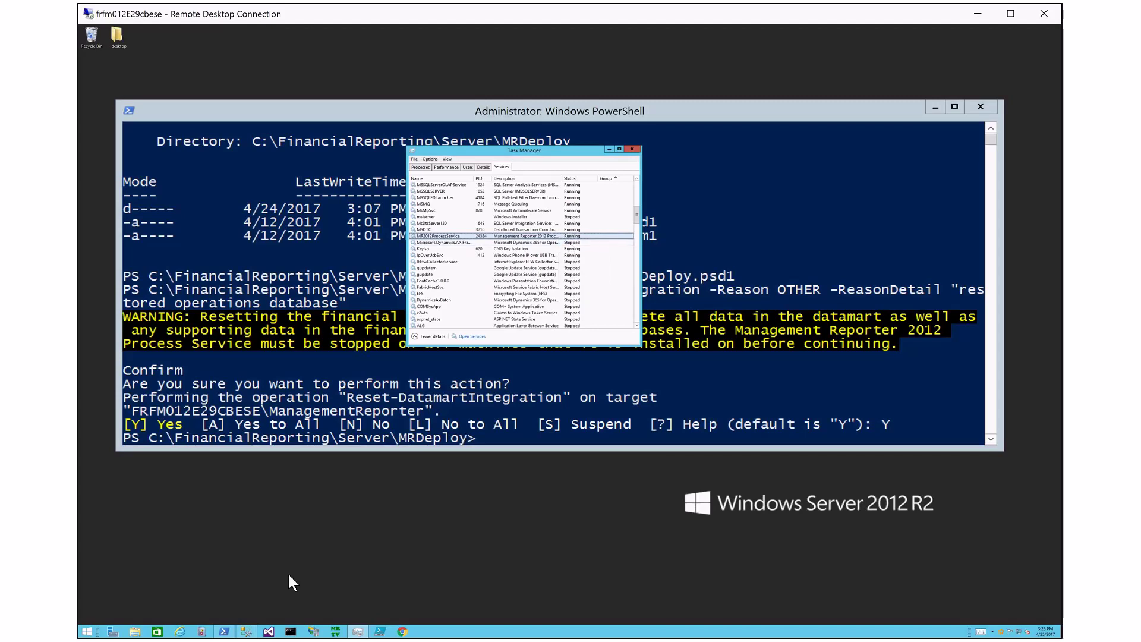
Step: Execute the Scheduling.TaskState query in SSMS twice to refresh the task states
left_click(247, 632)
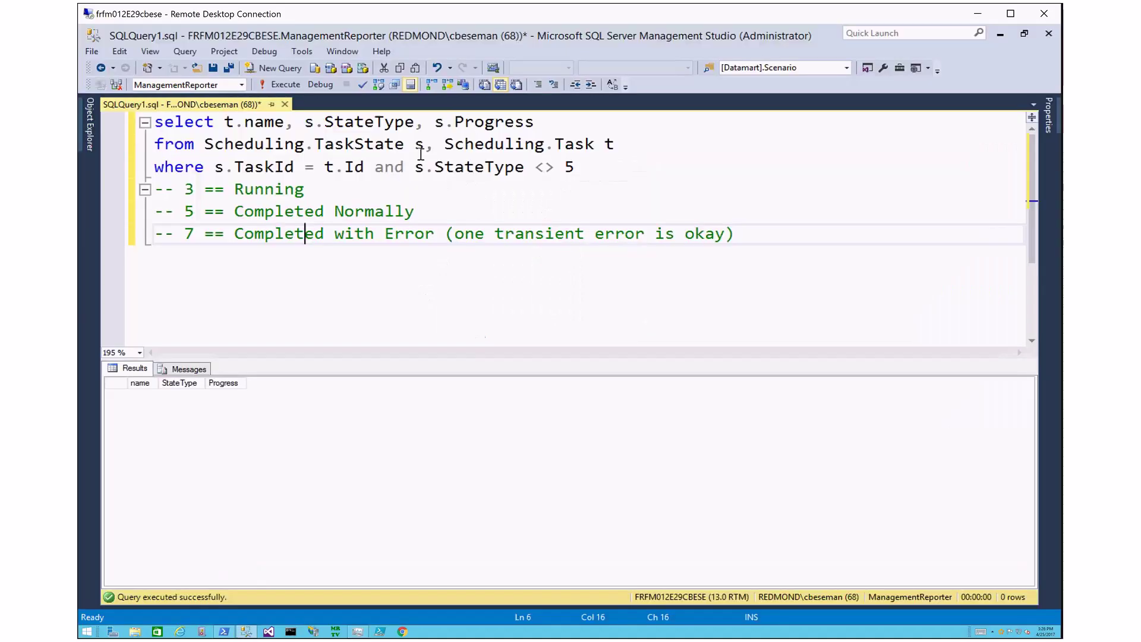
left_click(454, 144)
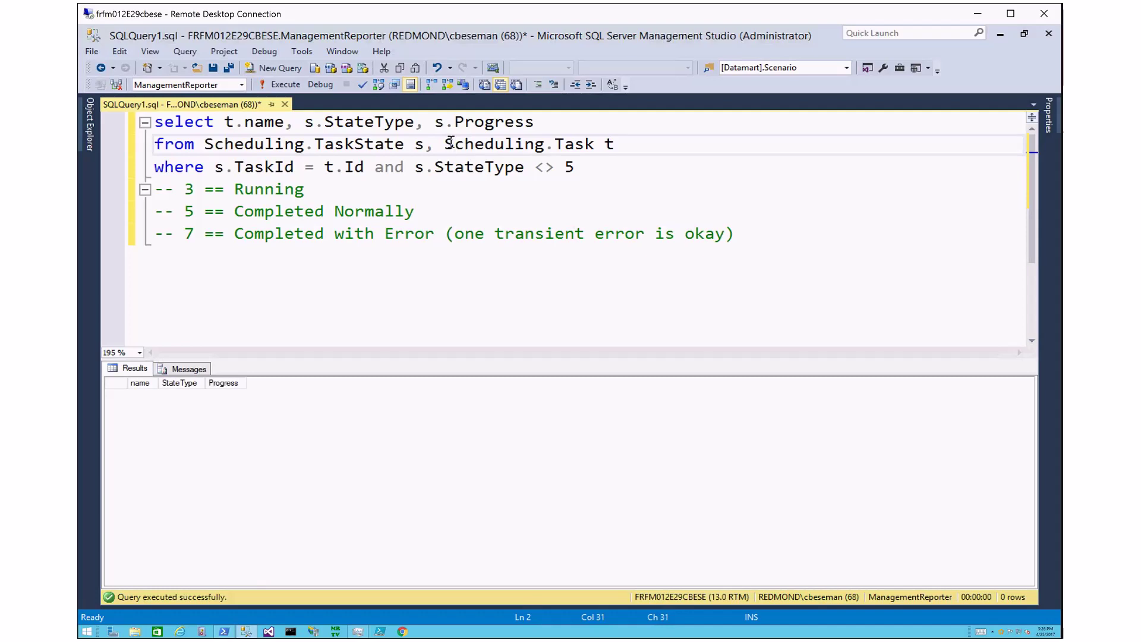
key("Left")
key("Left")
key("Left")
key("Left")
key("Left")
key("Left")
key("Left")
key("Left")
key("Left")
key("Left")
key("Left")
key("Left")
key("Left")
key("Left")
key("Right")
key("Right")
left_click(450, 144)
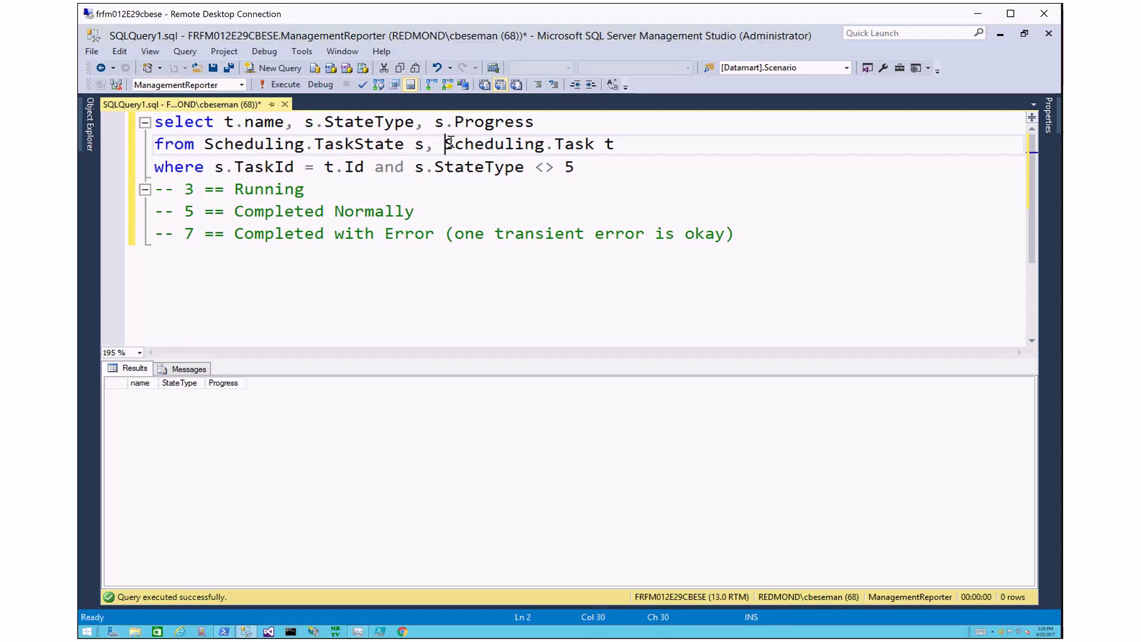
key("Right")
key("Right")
key("Right")
key("Right")
key("Right")
key("Right")
key("Right")
key("Right")
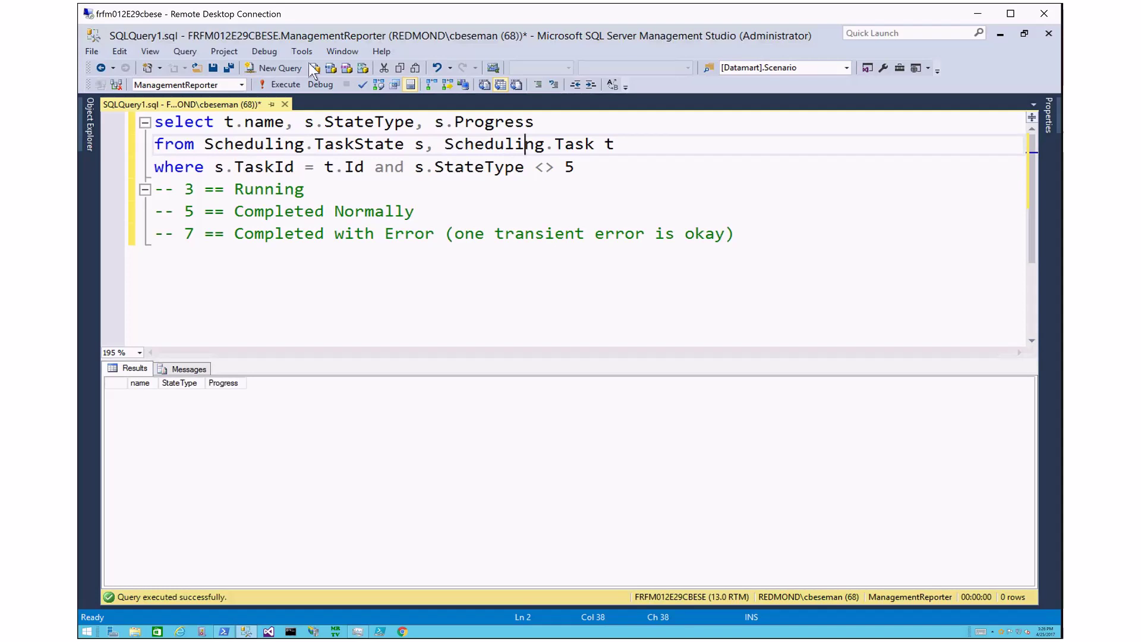
left_click(286, 85)
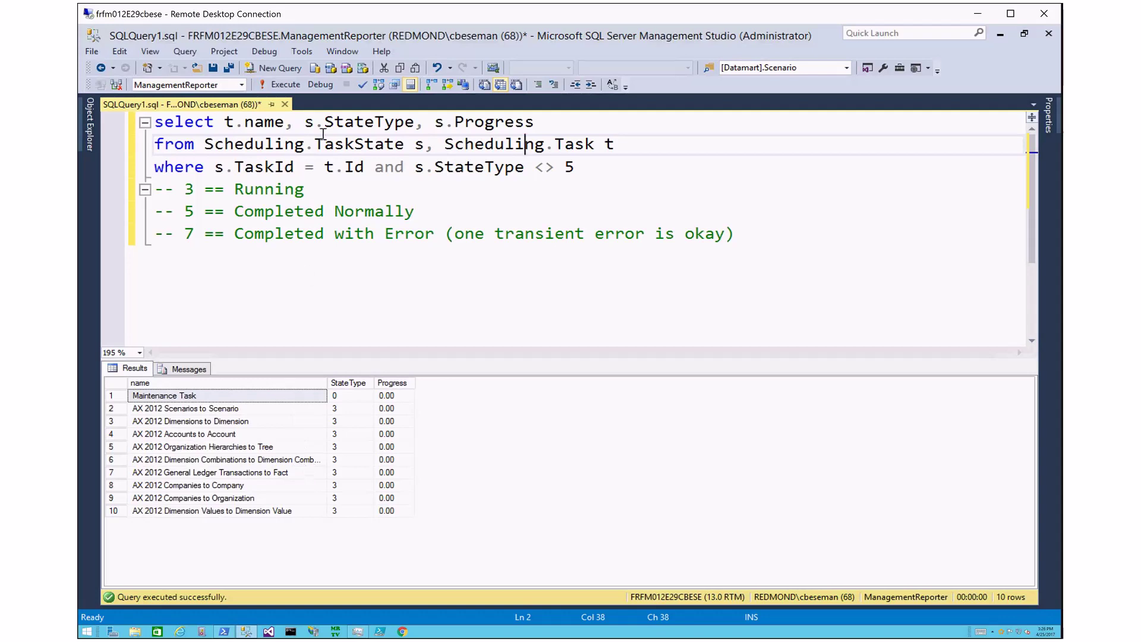
left_click(285, 84)
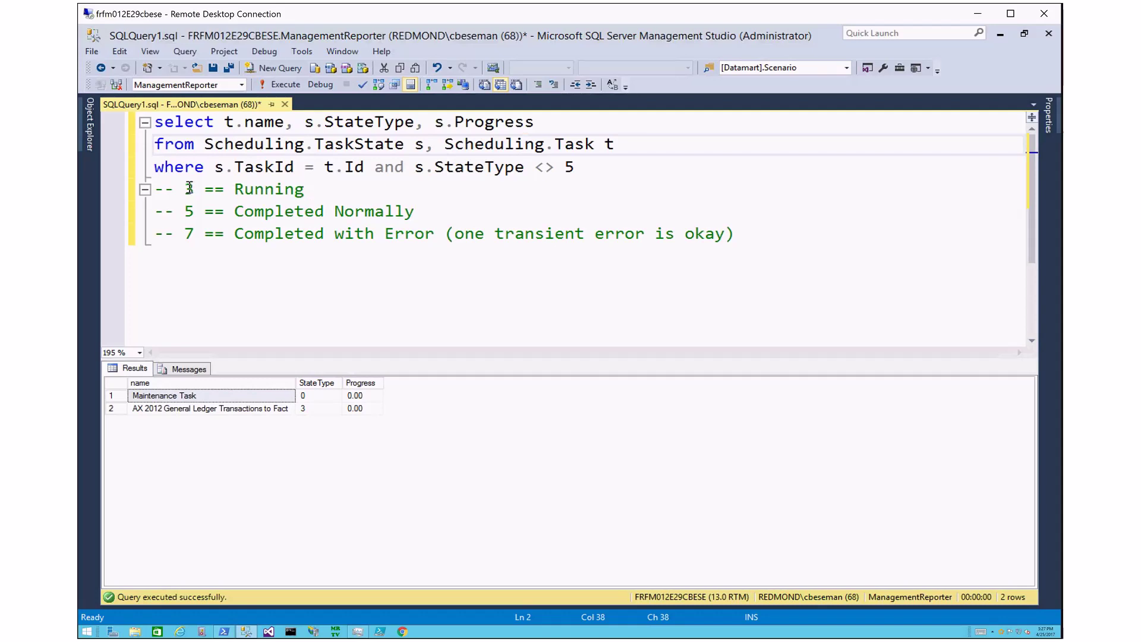
Step: Check that General Ledger Transactions to Fact shows StateType 3 against the completion codes
left_click(308, 408)
left_click(284, 410)
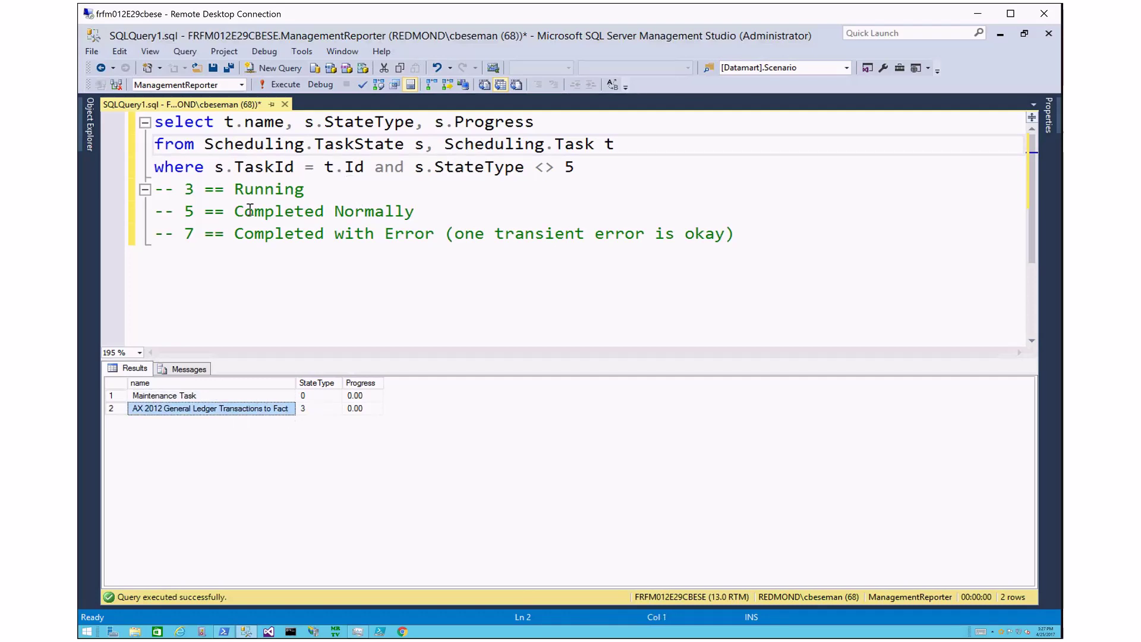
left_click(191, 212)
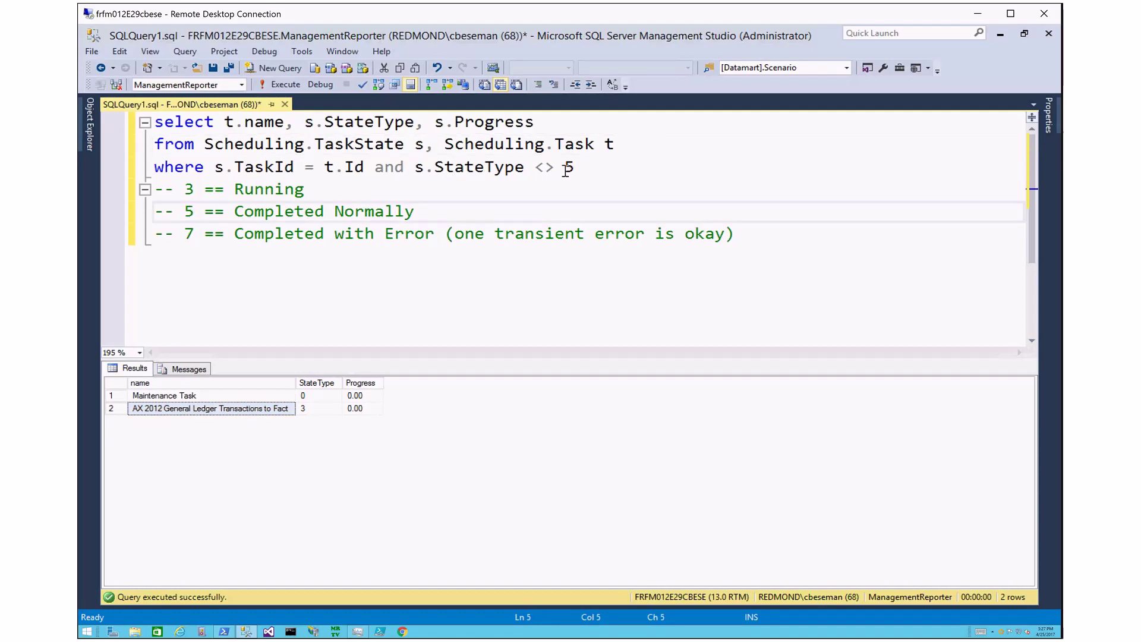
left_click(196, 233)
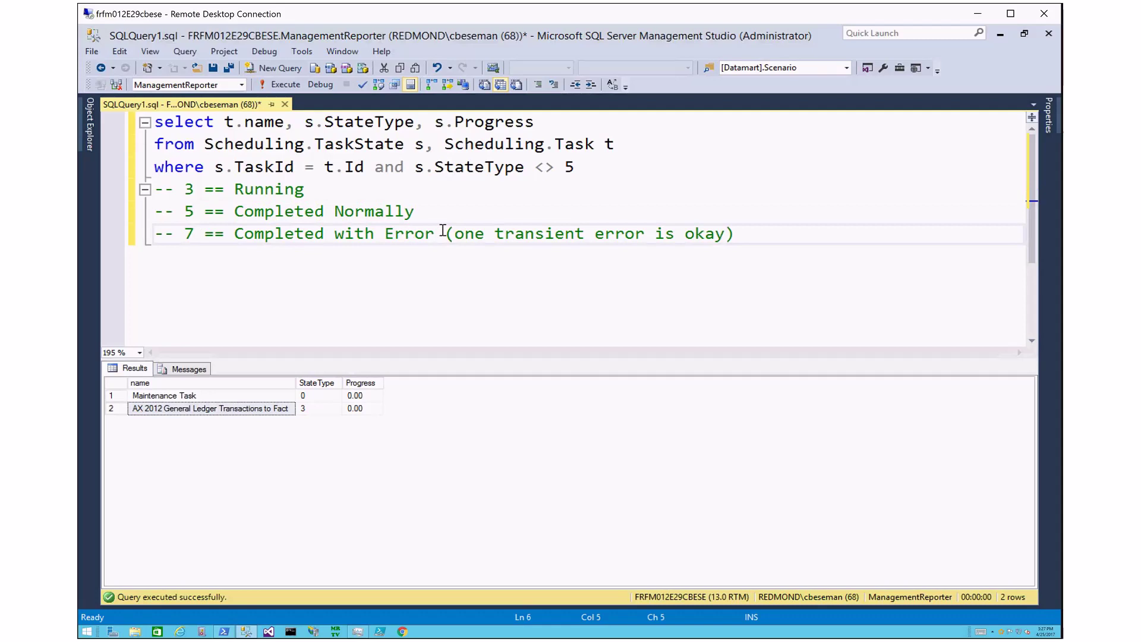
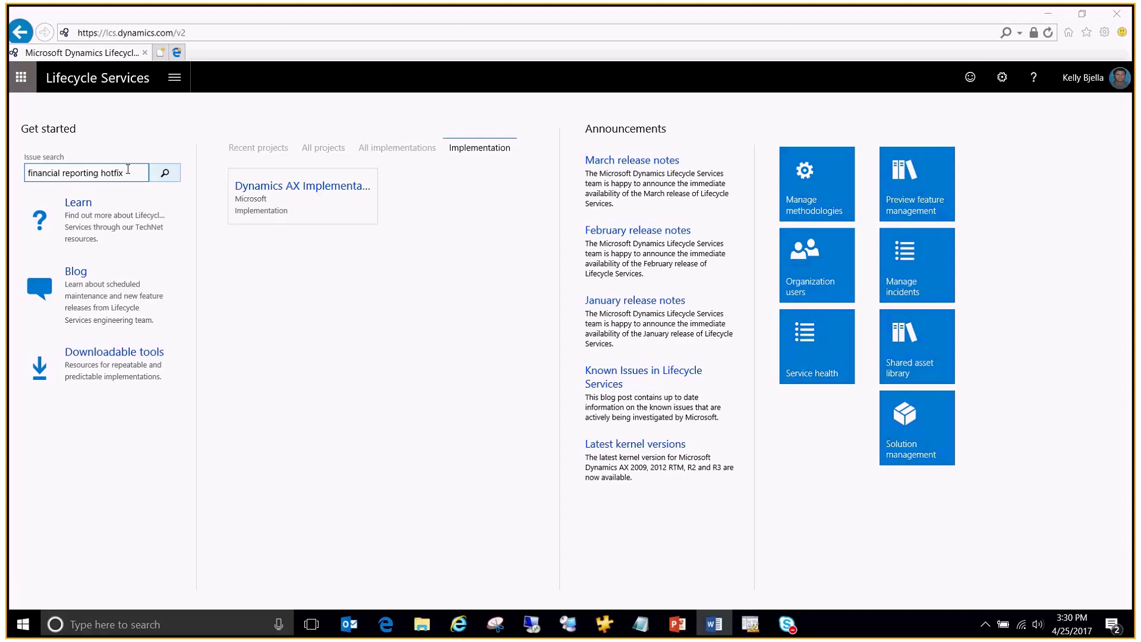
Step: Run the issue search for 'financial reporting hotfix'
left_click_drag(128, 169, 7, 174)
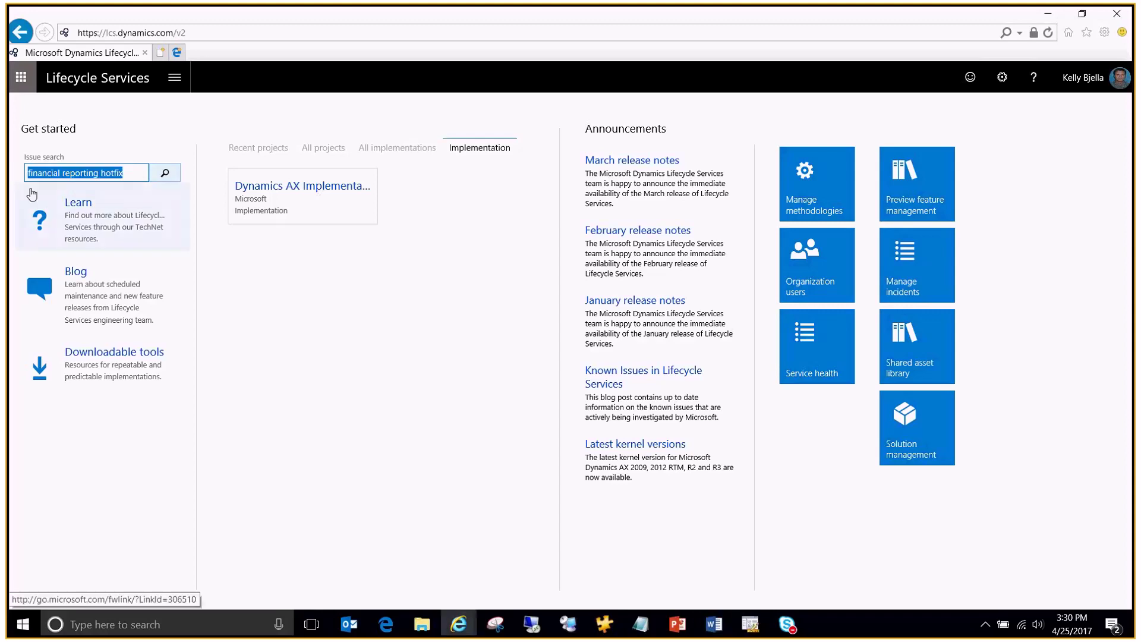
key("End")
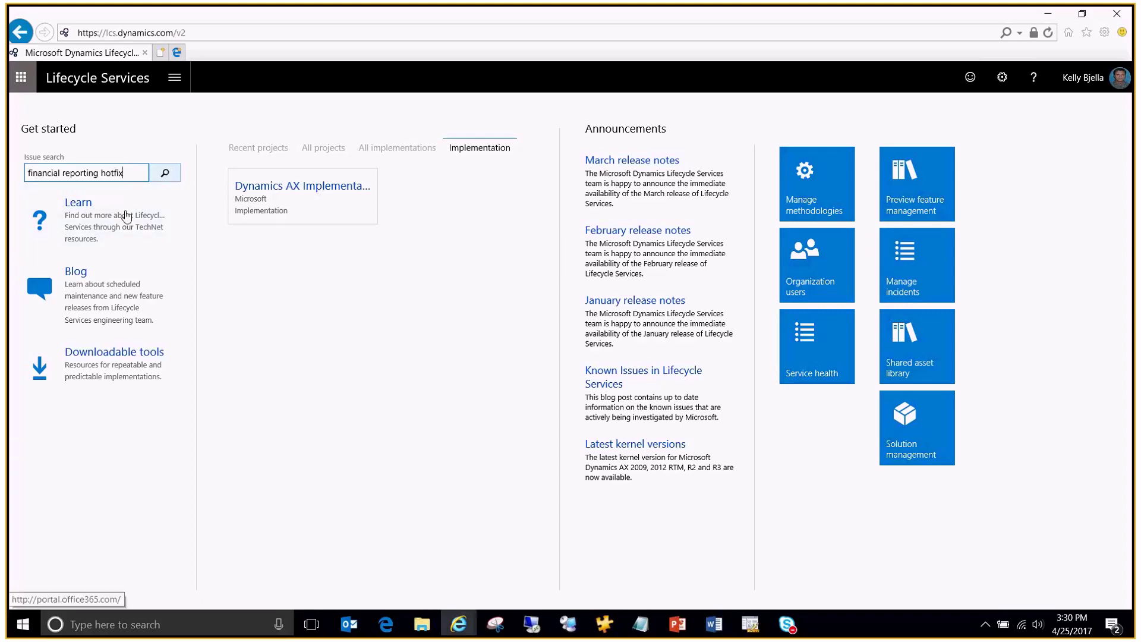
left_click(166, 173)
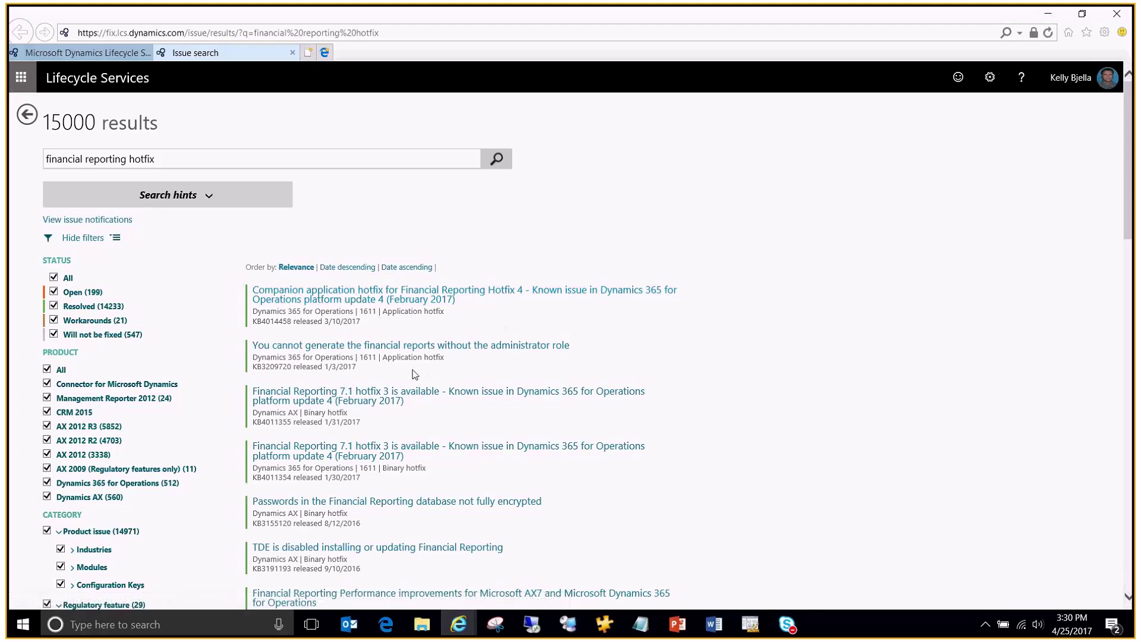
Step: Open the Financial Reporting 7.1 hotfix 3 result in a background tab
scroll(414, 374, "down", 1)
scroll(410, 350, "up", 1)
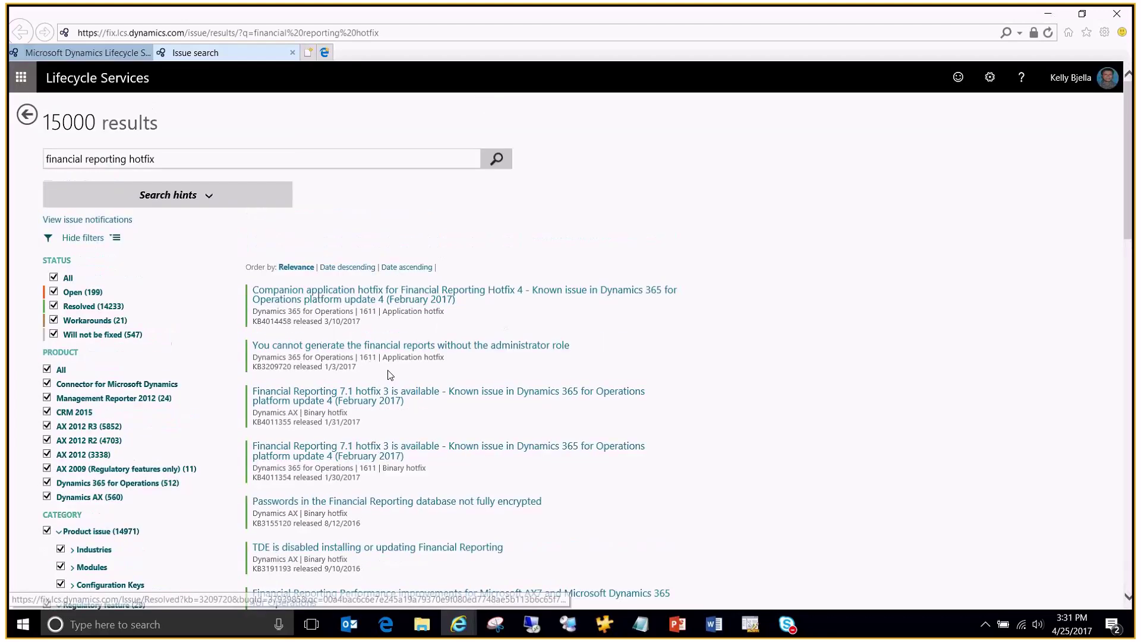
scroll(389, 374, "down", 2)
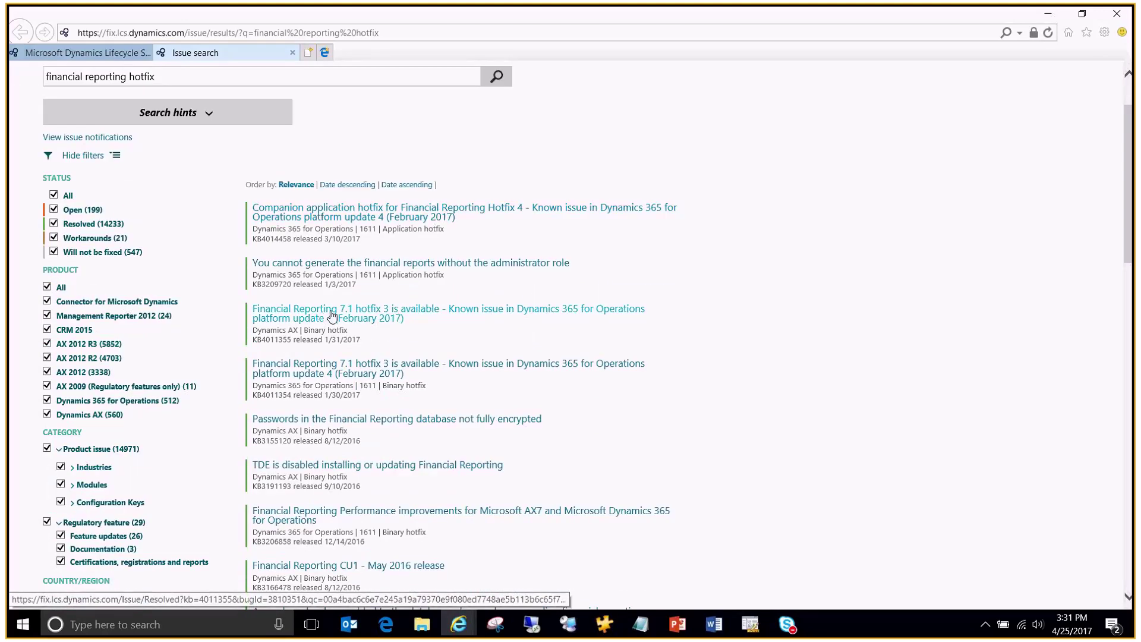
middle_click(369, 320)
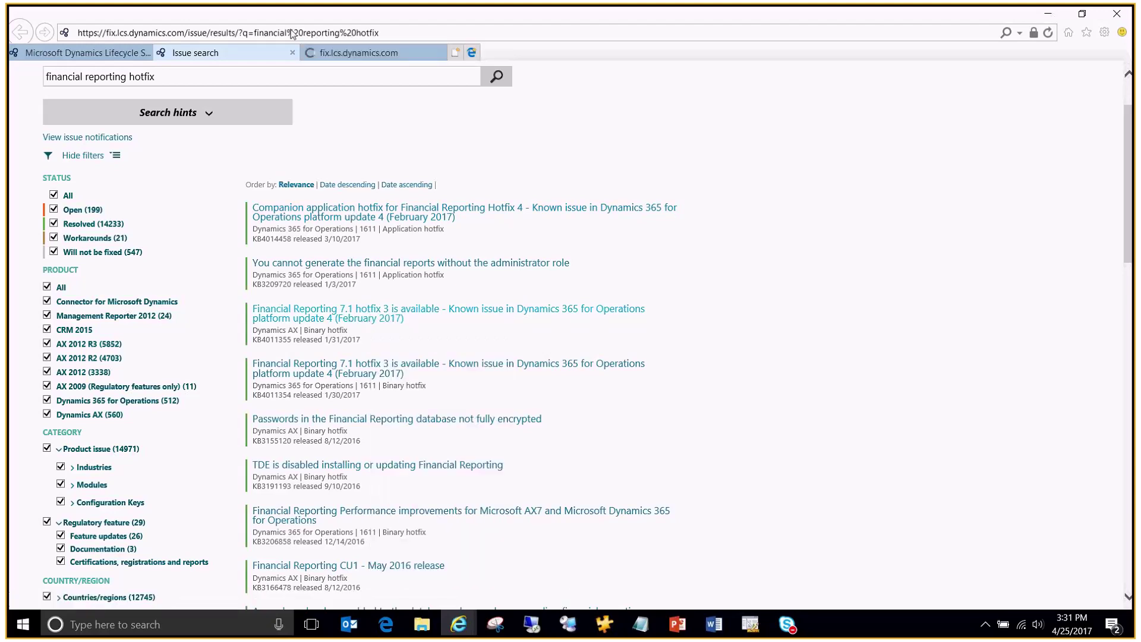
Step: View the KB4011355 hotfix 3 details and highlight change lines such as the high memory consumption fix
left_click(330, 55)
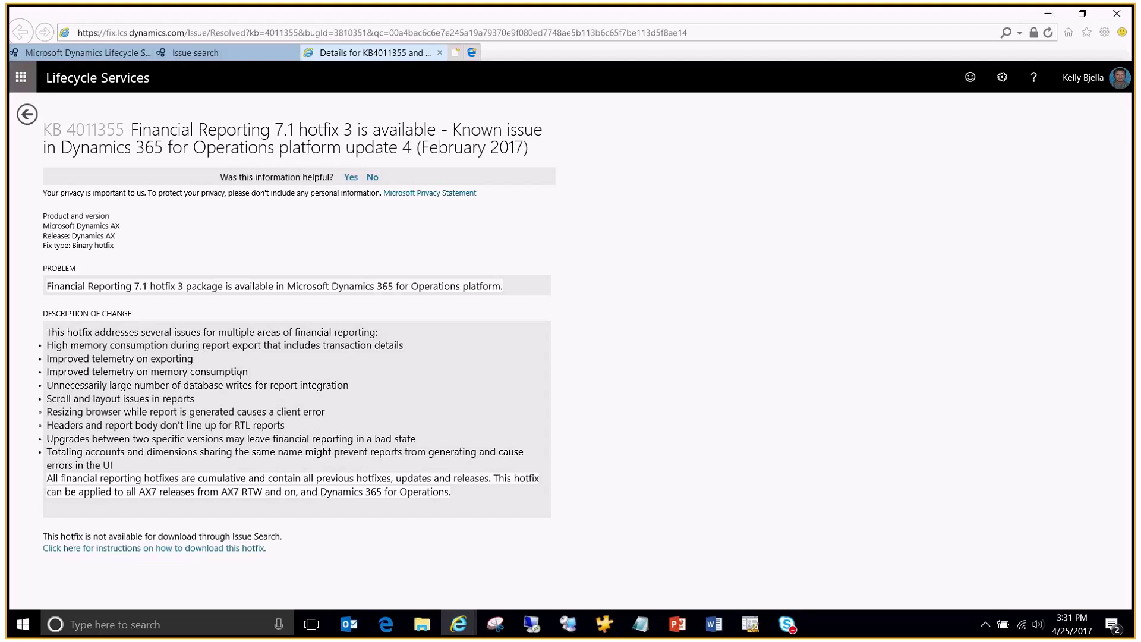
double_click(76, 385)
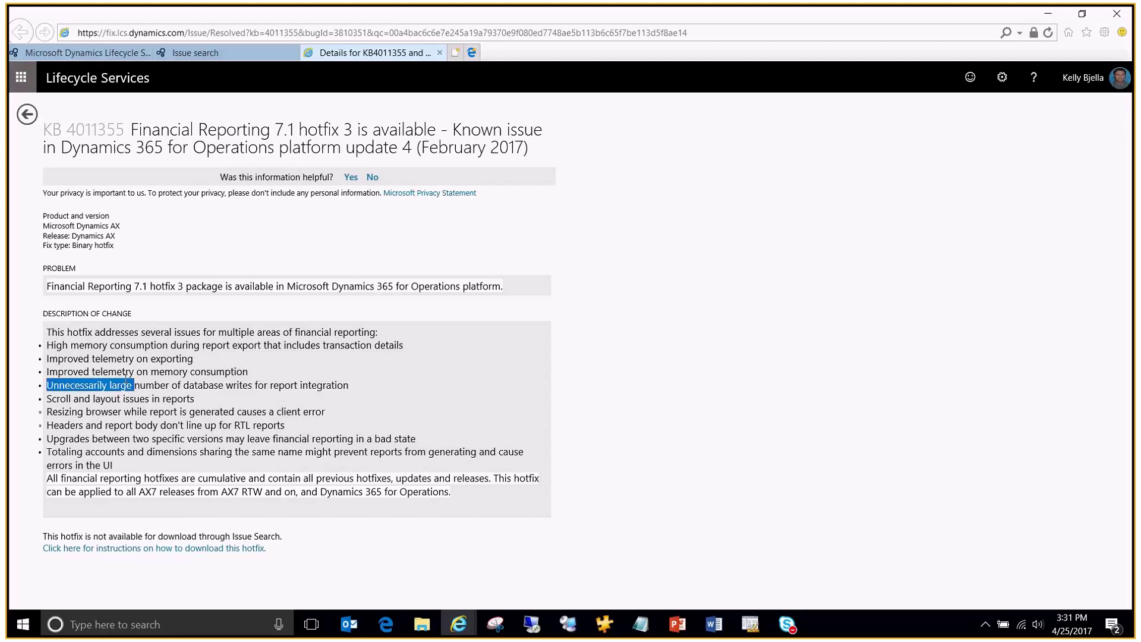
left_click(157, 355)
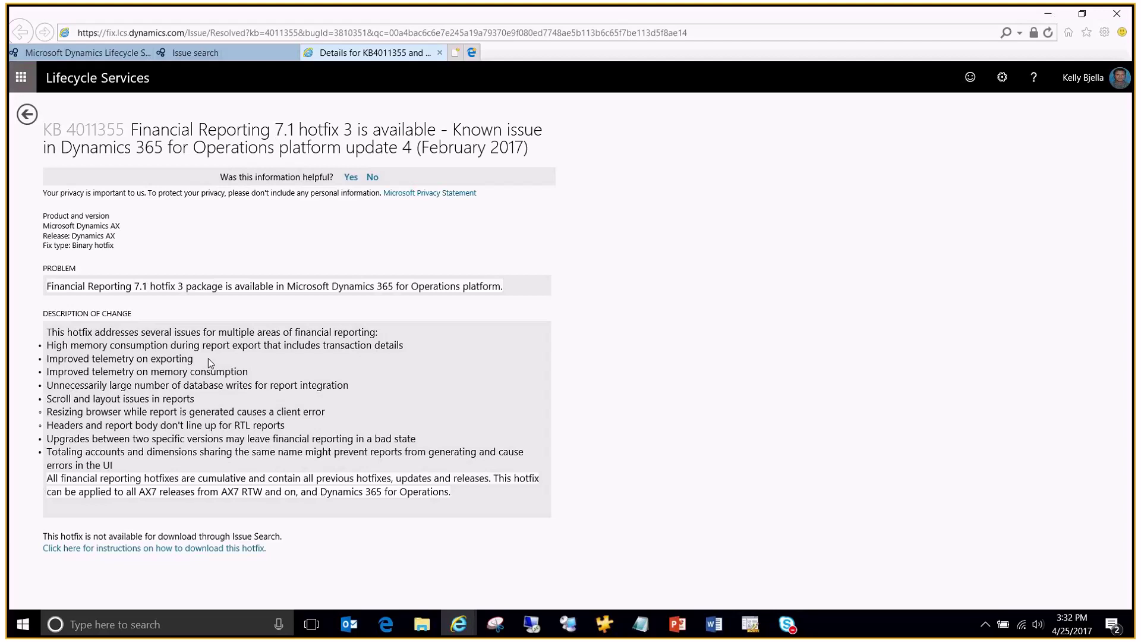
left_click_drag(404, 345, 403, 346)
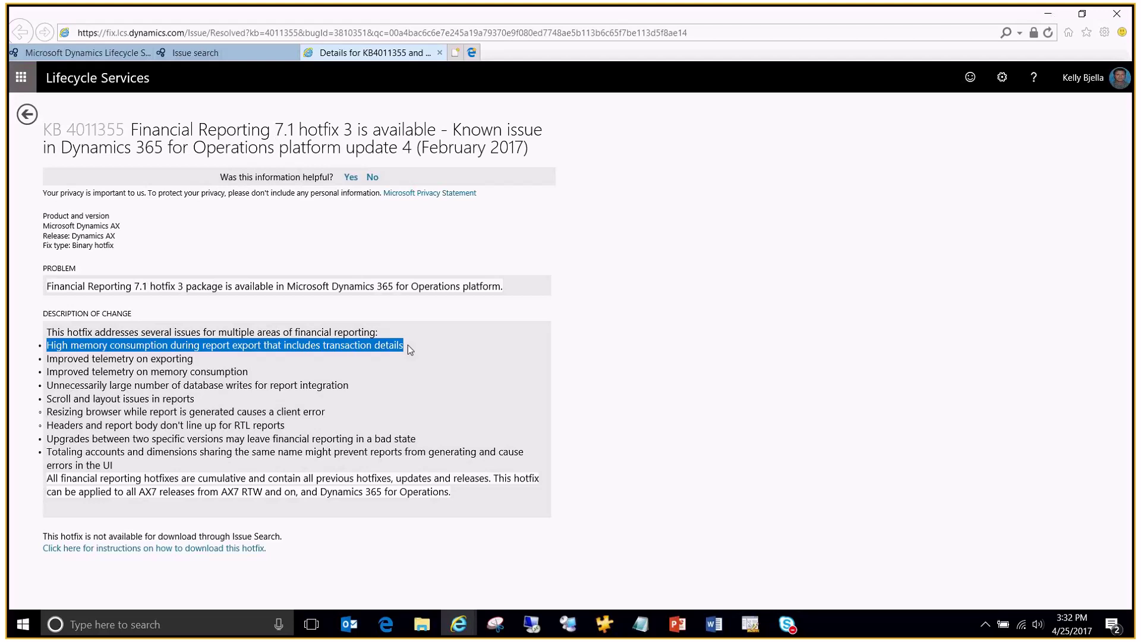
left_click(407, 345)
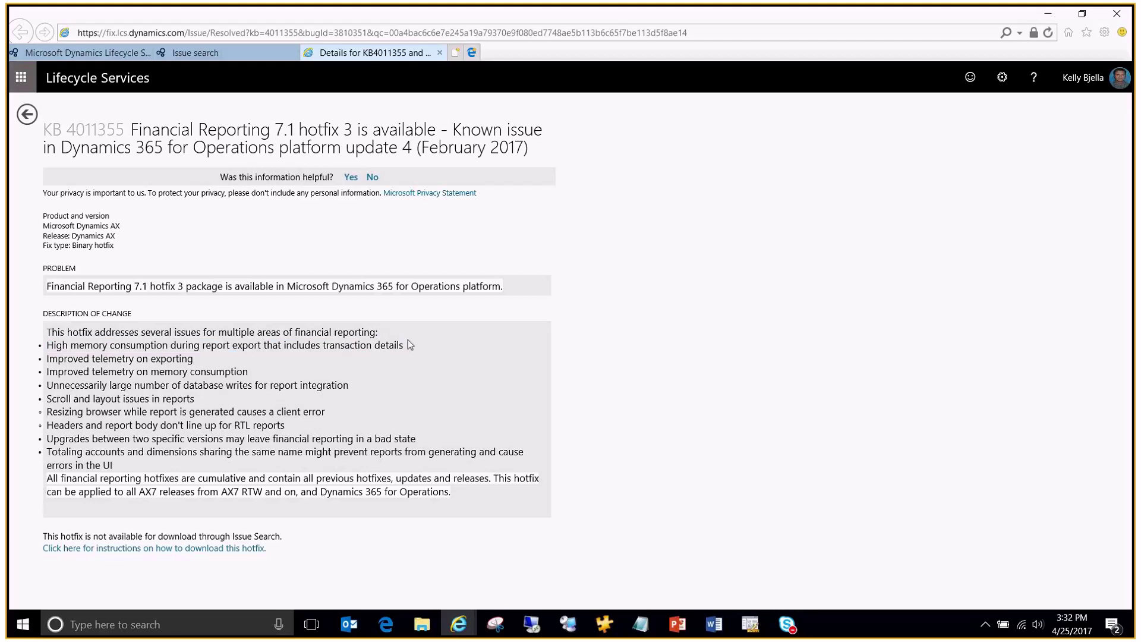
Step: Open the first result, companion hotfix KB4014458, in a new tab, view it, then return to results
left_click(188, 57)
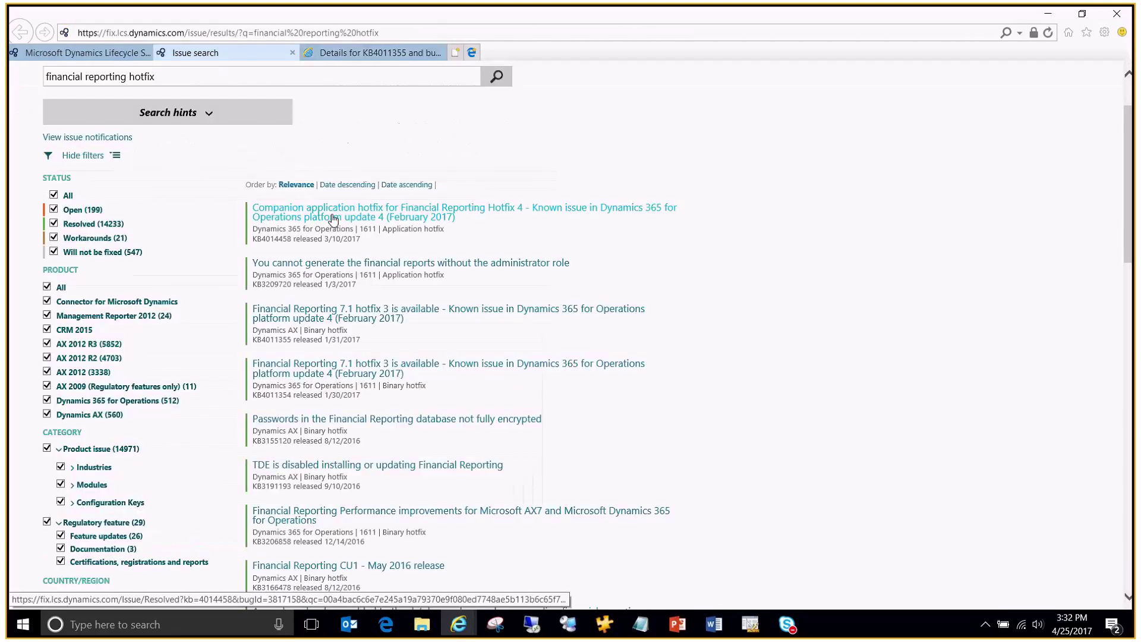
right_click(397, 213)
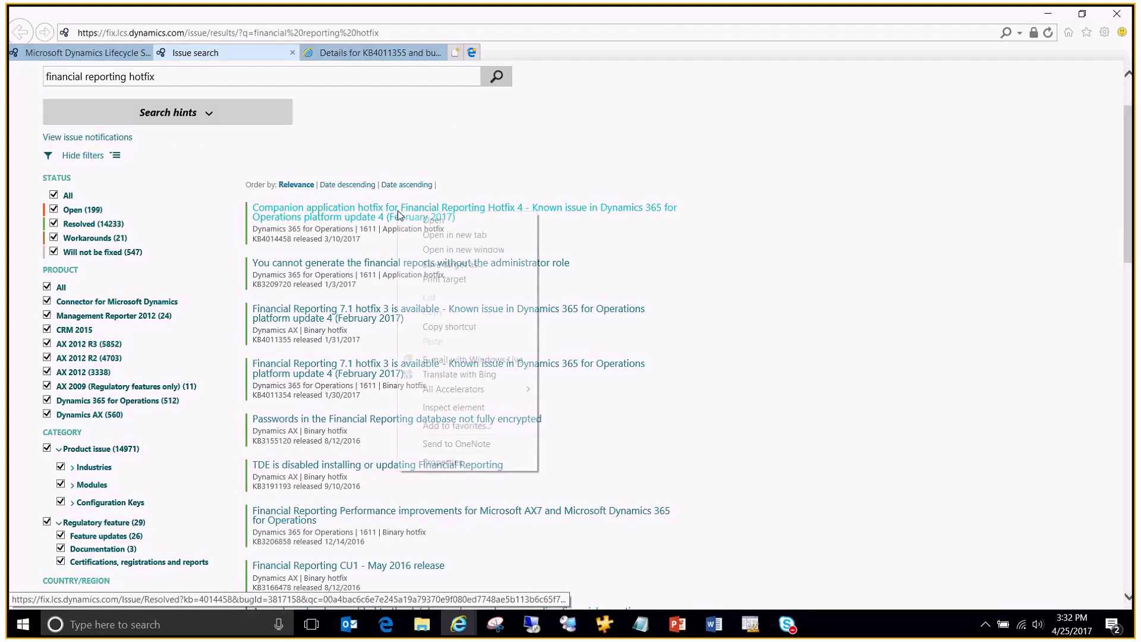
left_click(430, 235)
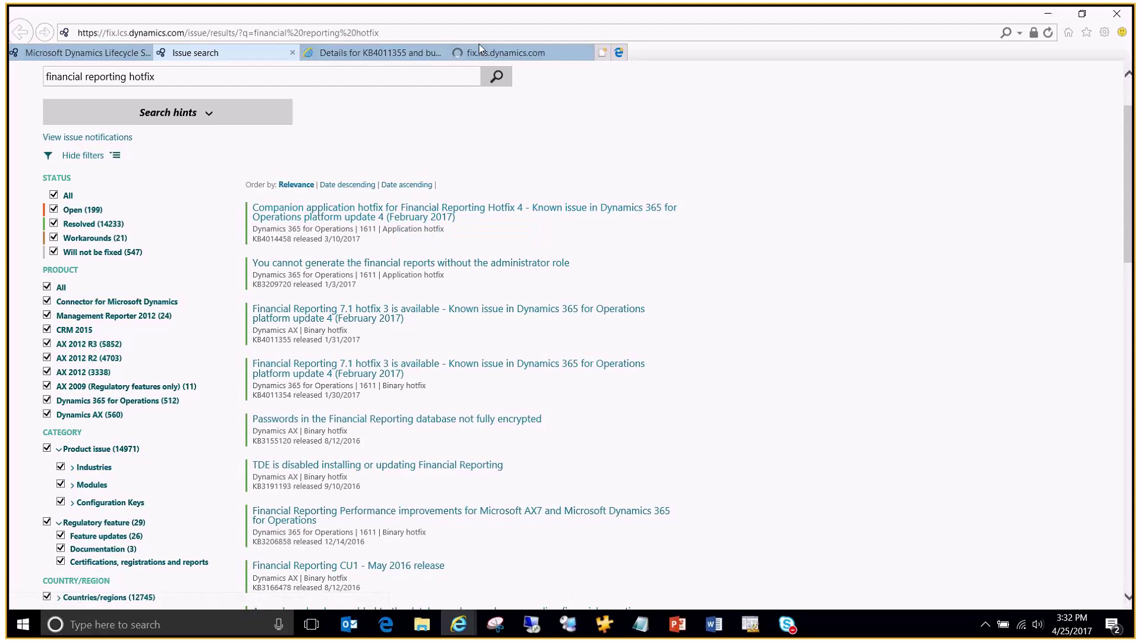
left_click(491, 55)
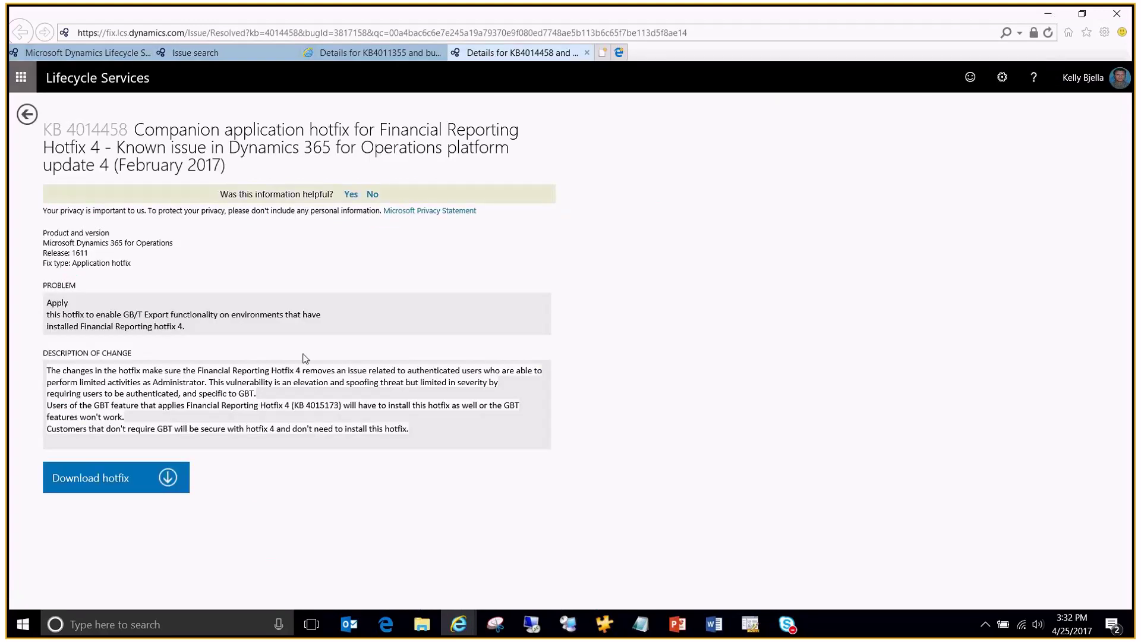
left_click(204, 55)
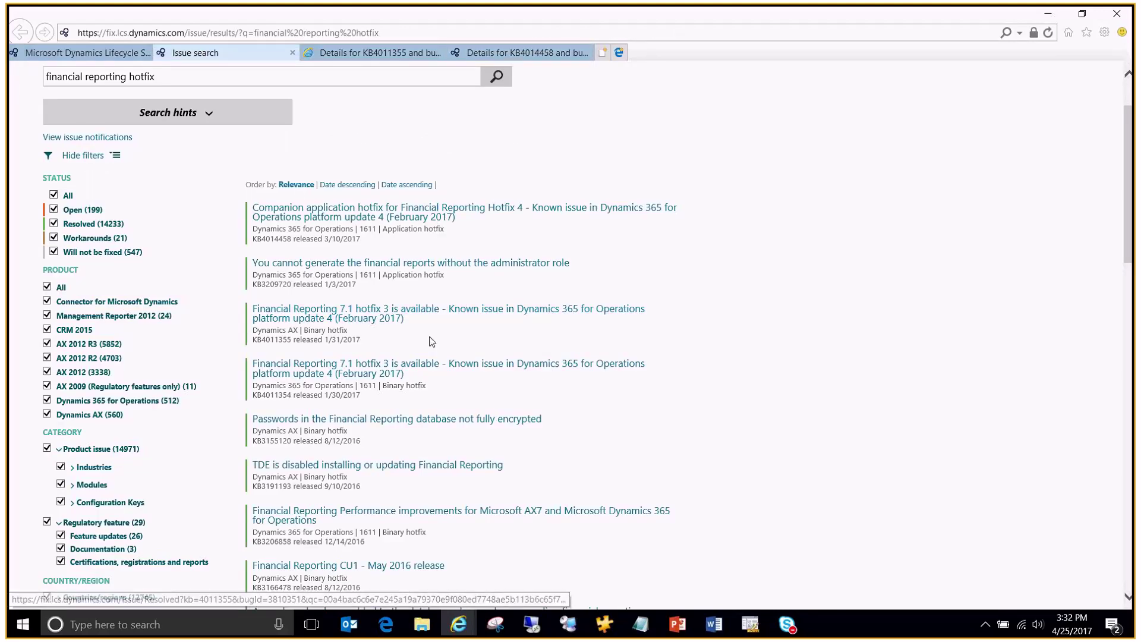
Step: Refine the query to 'financial reporting hotfix 4' and close the KB4011355 and KB4014458 tabs
scroll(369, 261, "up", 1)
left_click(305, 159)
type("4")
key("Return")
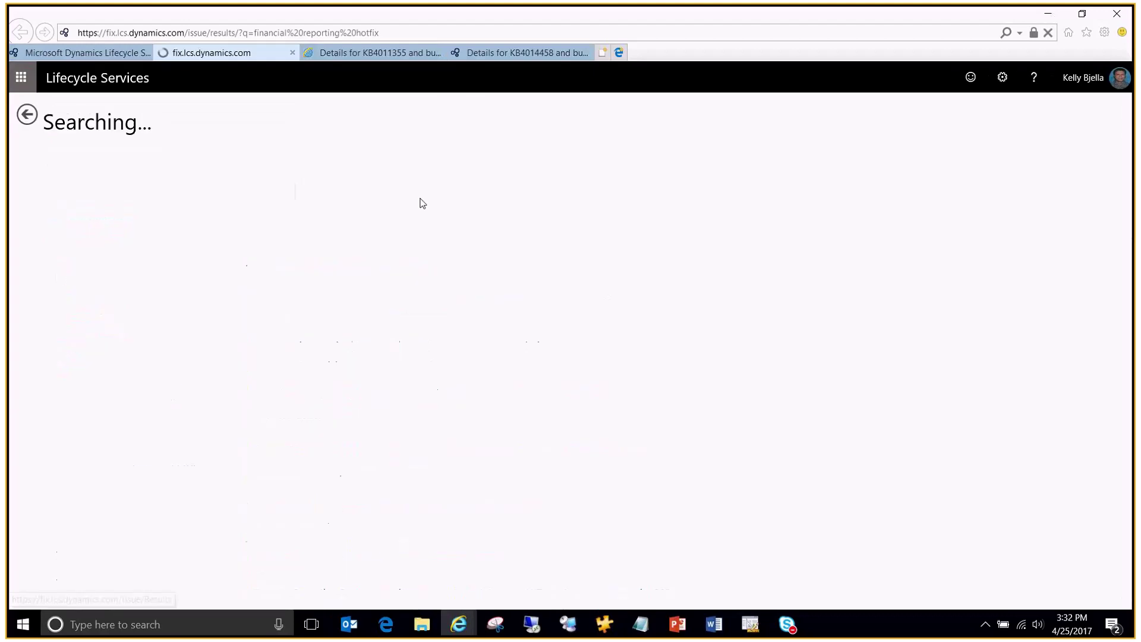
left_click(440, 53)
left_click(439, 53)
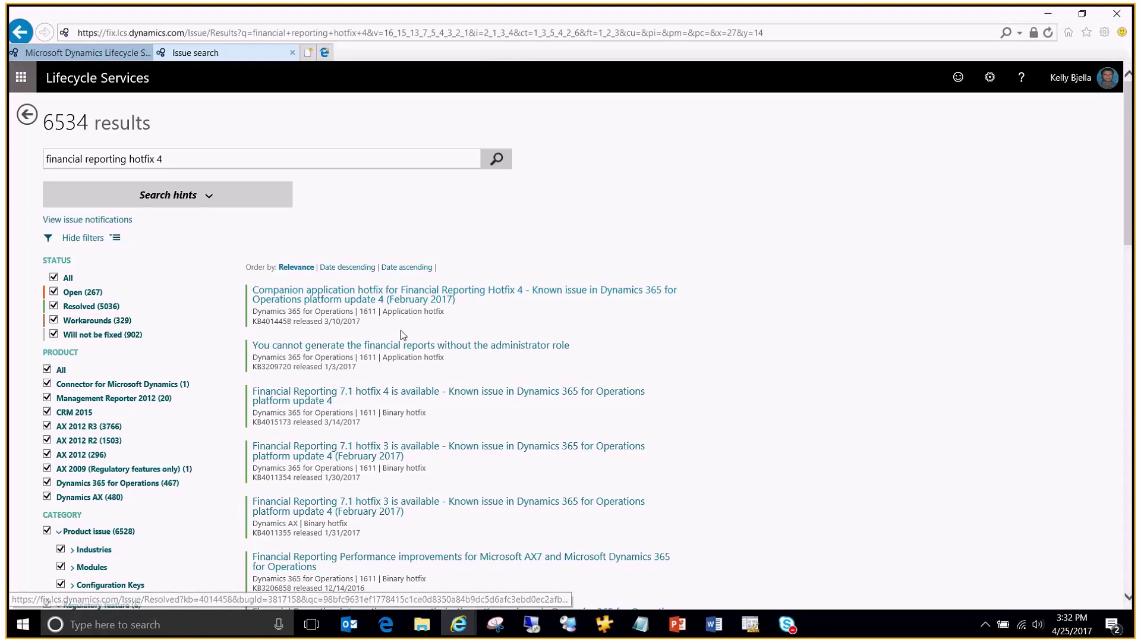
Step: Open the KB4015173 hotfix 4 article in a new tab
scroll(398, 350, "down", 2)
right_click(372, 324)
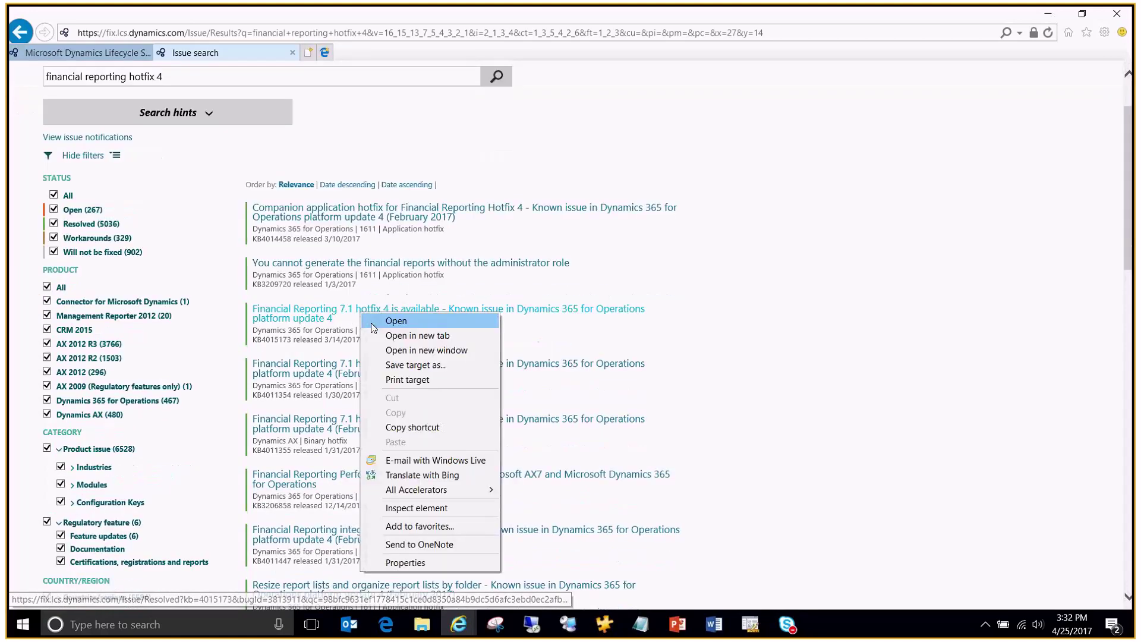
left_click(417, 335)
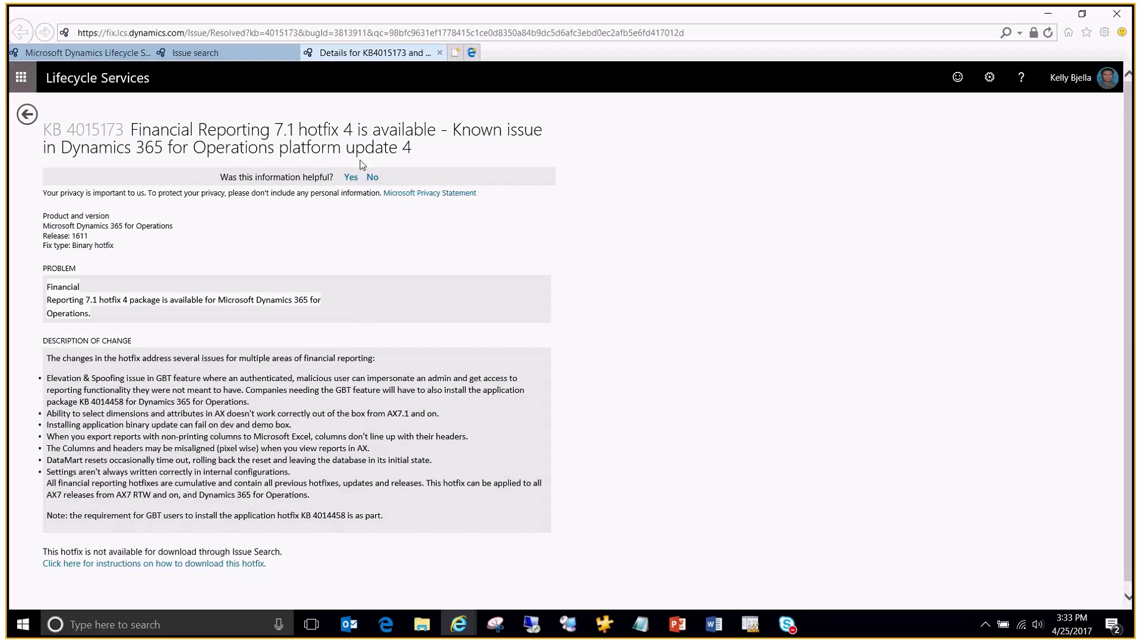
Step: Change the issue search to 'financial reporting hotfix 5' and run it
left_click(202, 56)
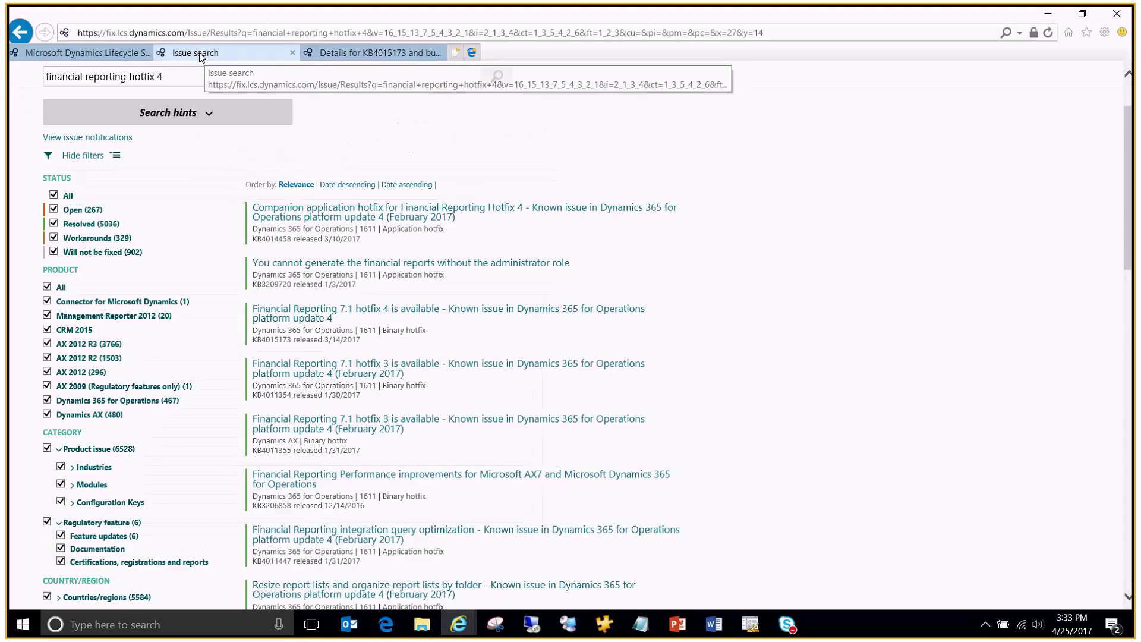
left_click(174, 78)
key("BackSpace")
type("5")
left_click(375, 56)
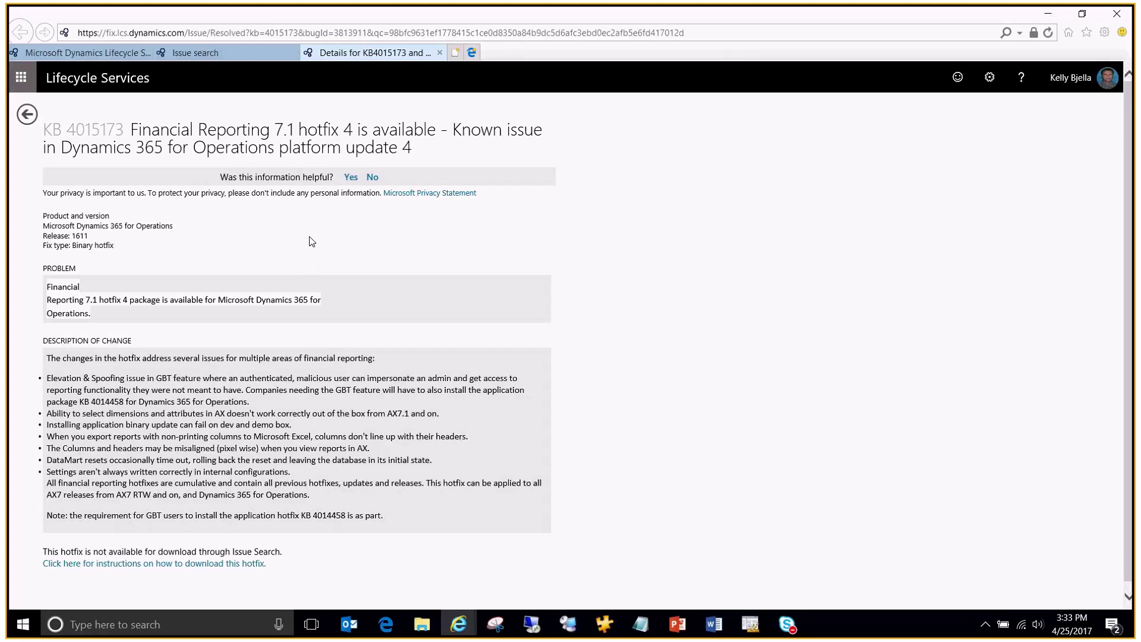
left_click(193, 50)
key("Return")
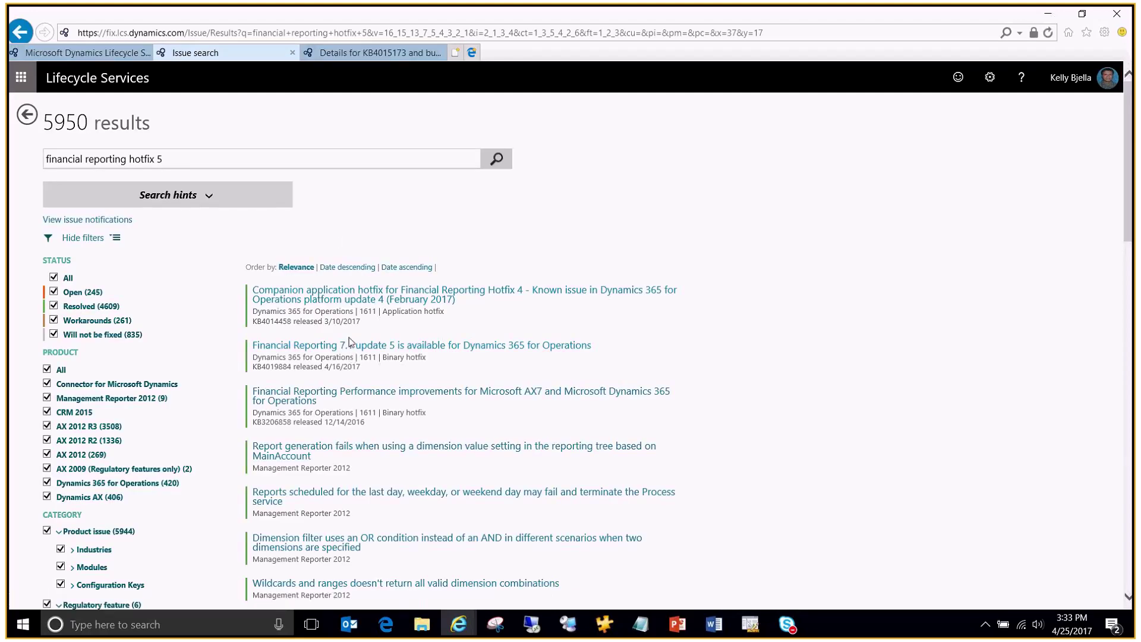
Step: Open the KB 4019884 update 5 article in a new tab and highlight its KB number
right_click(371, 350)
left_click(415, 371)
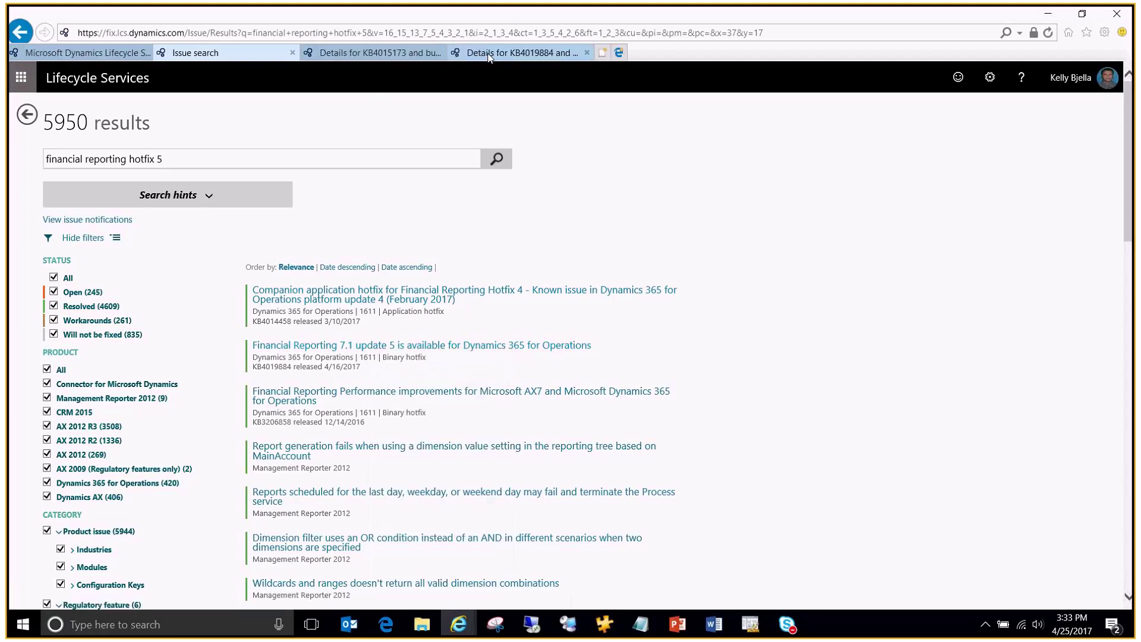
left_click(489, 55)
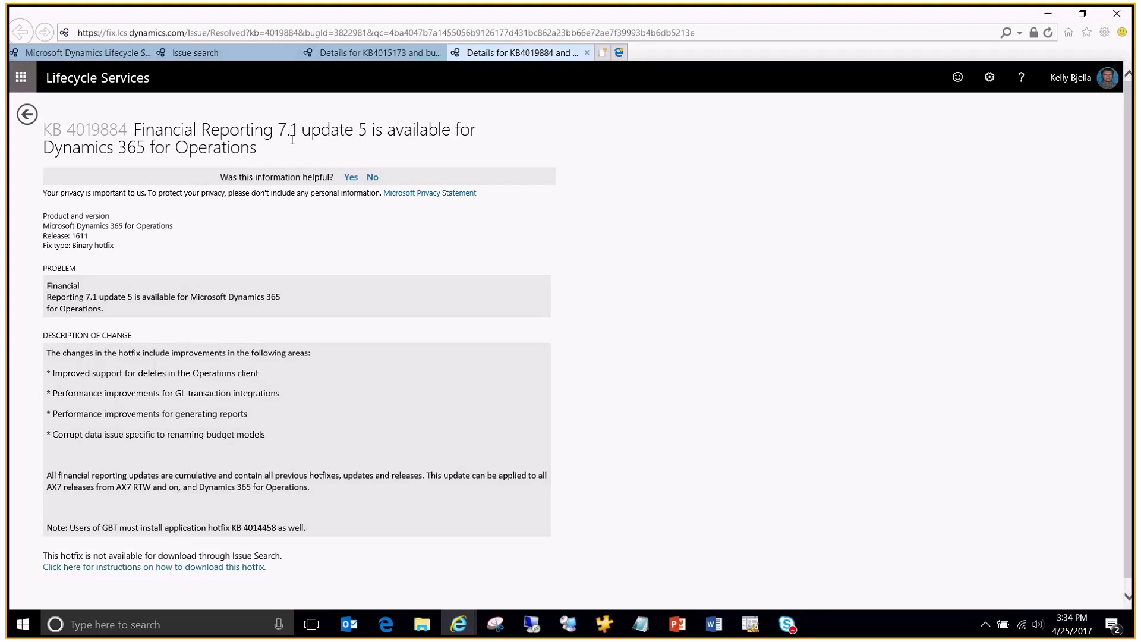
scroll(376, 314, "down", 1)
scroll(113, 129, "up", 1)
left_click_drag(127, 130, 69, 129)
key("ctrl+c")
left_click(456, 625)
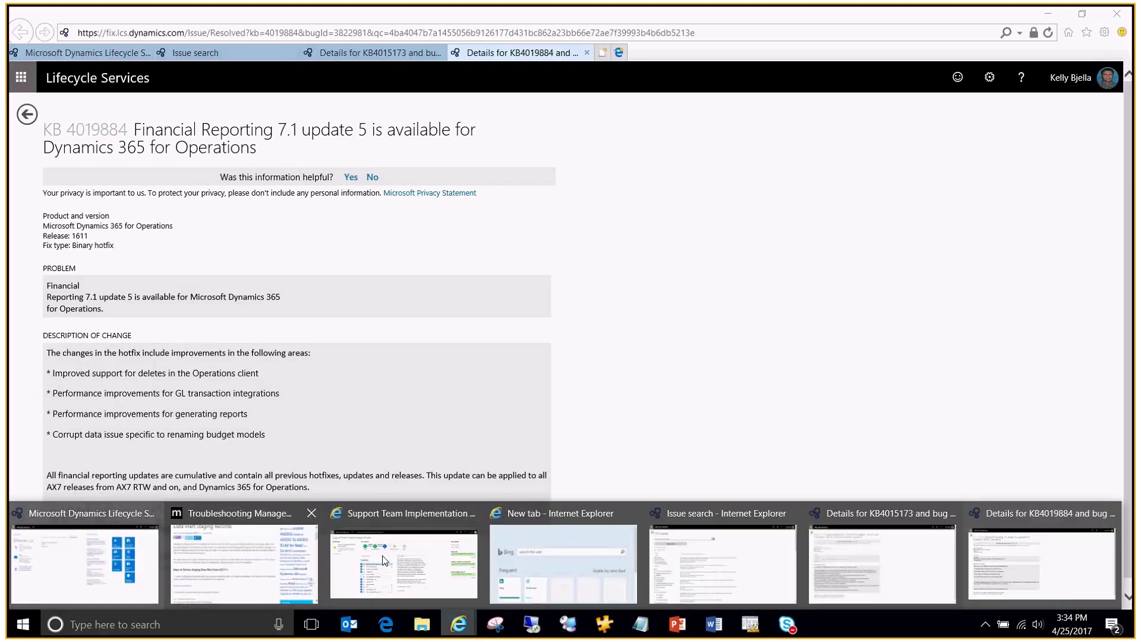
Step: In the Support Team Implementation window, open the SupTeamsSandbox full details in a new tab
left_click(34, 533)
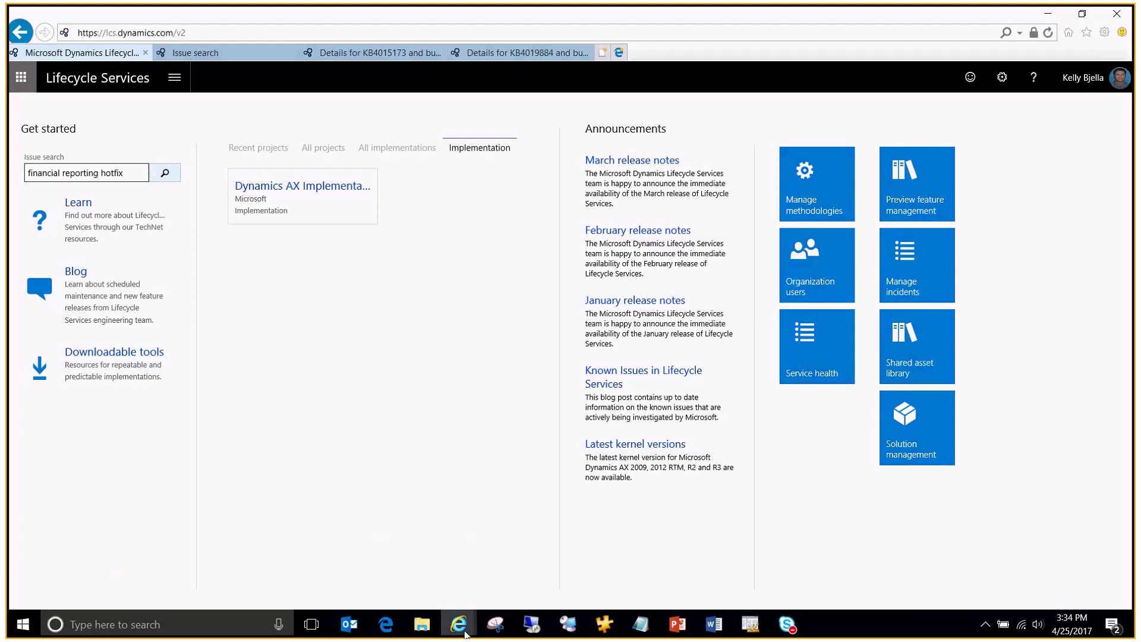
left_click(464, 632)
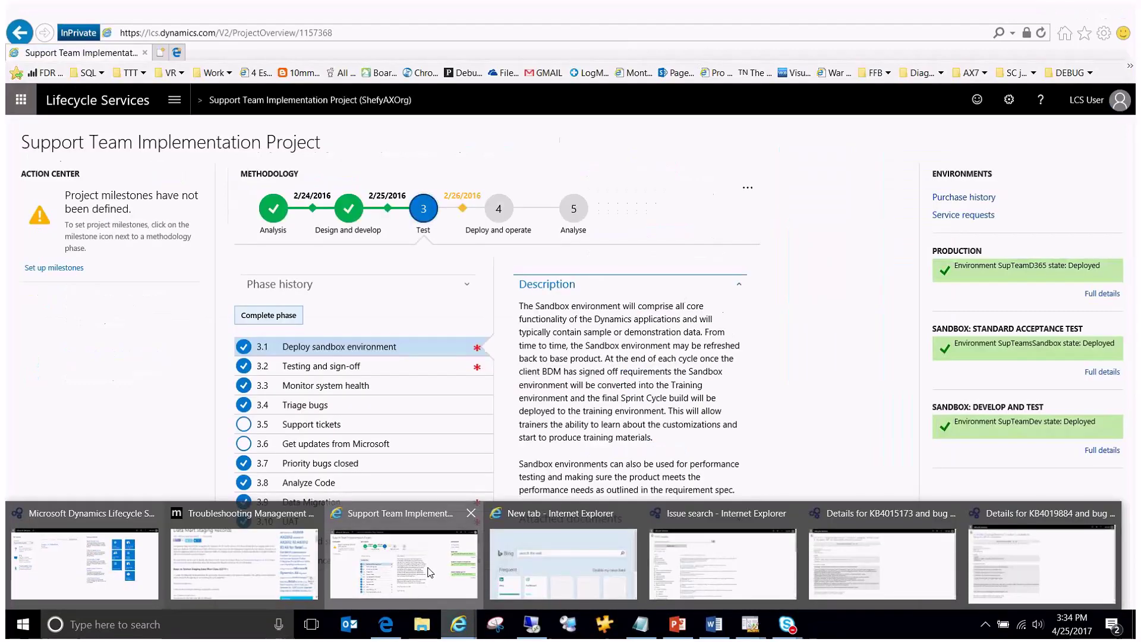
left_click(429, 572)
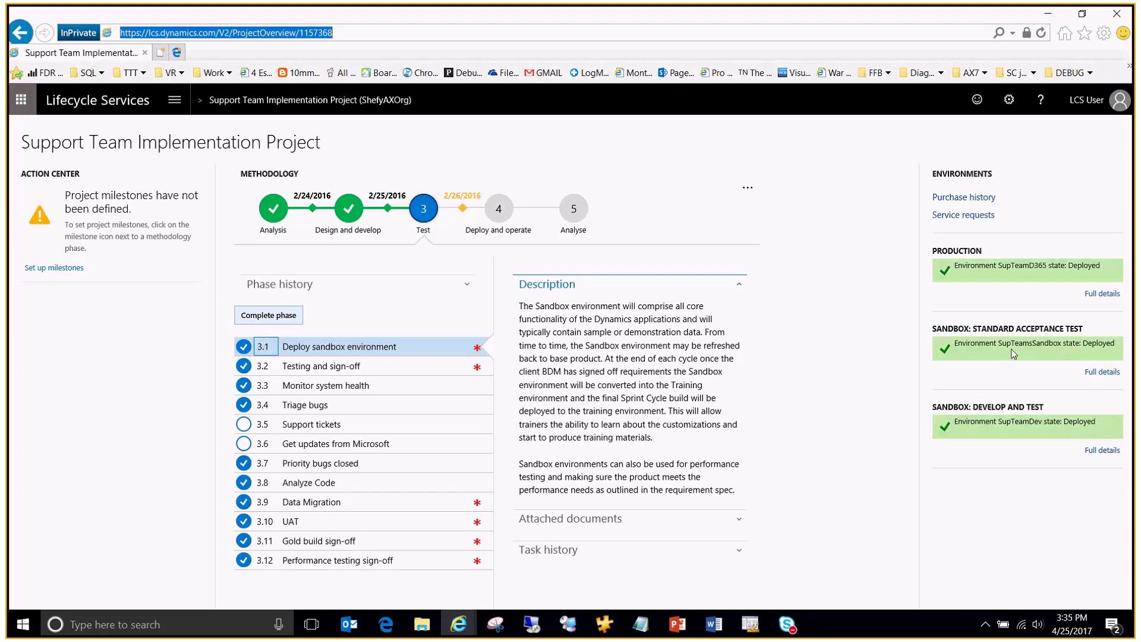
left_click(1102, 372)
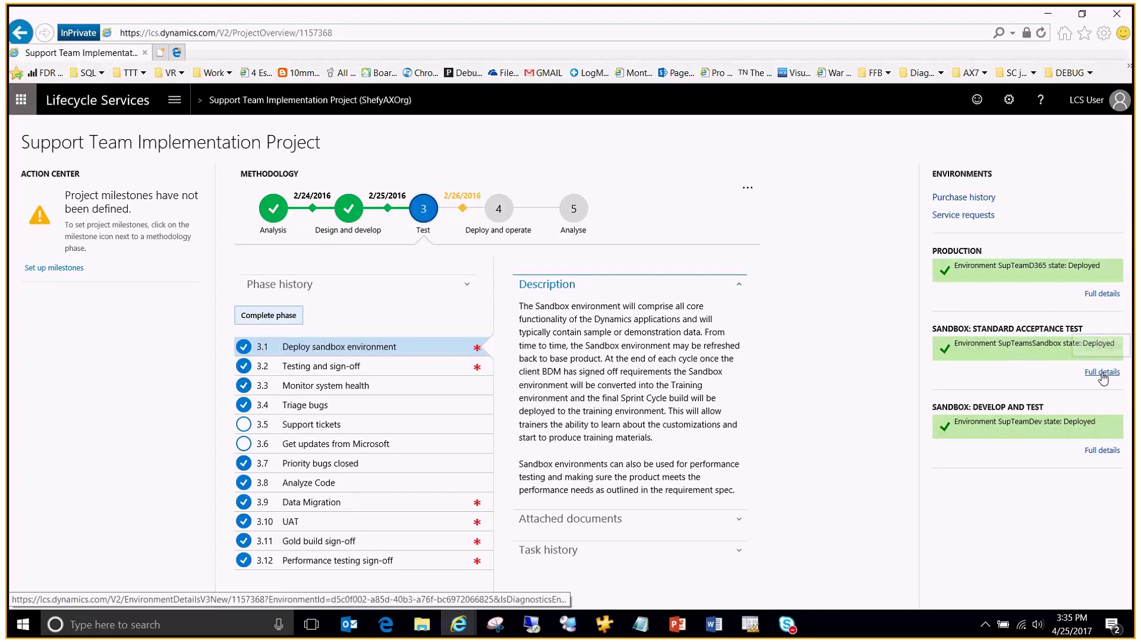
right_click(1102, 373)
left_click(1037, 136)
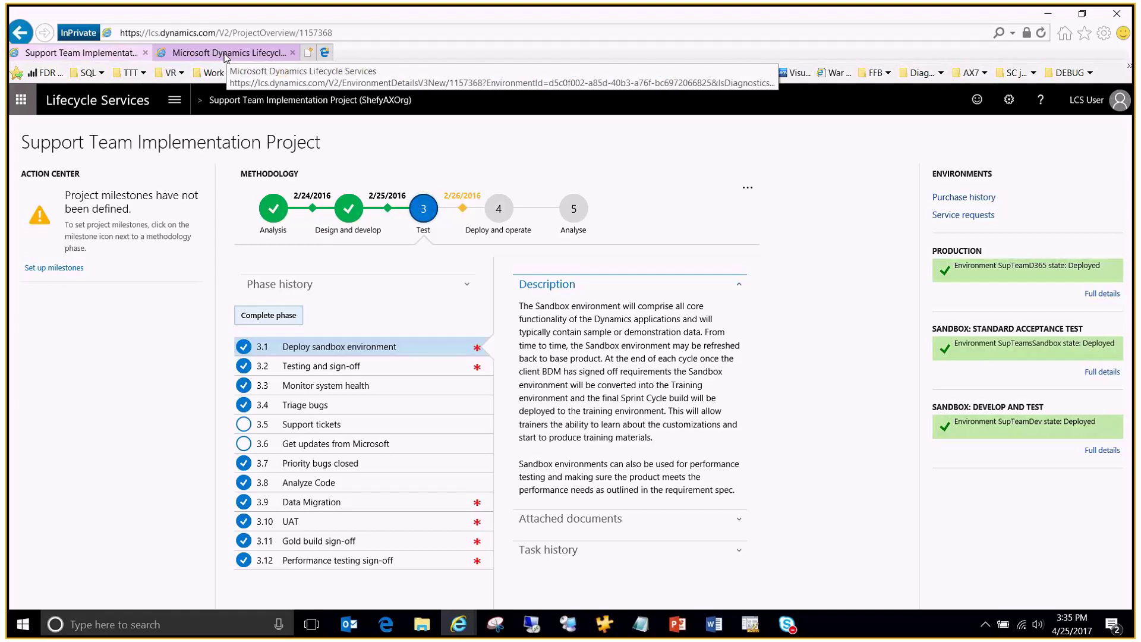
left_click(226, 53)
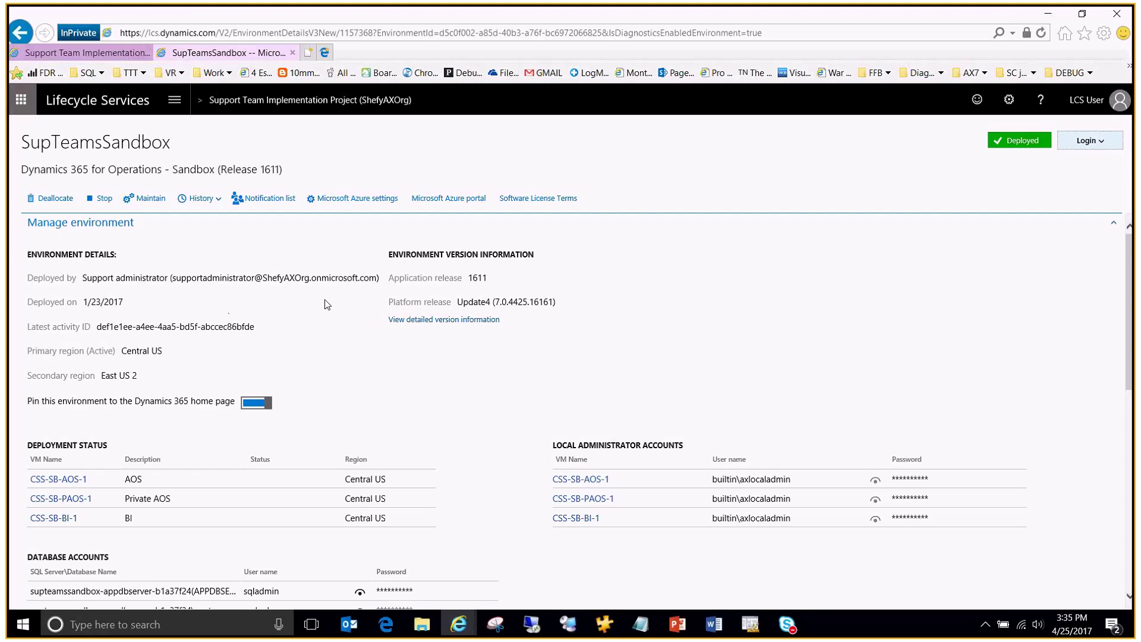
Step: Scroll down the SupTeamsSandbox page to Monitoring and open its 60 binary updates
scroll(327, 304, "down", 3)
scroll(327, 300, "down", 5)
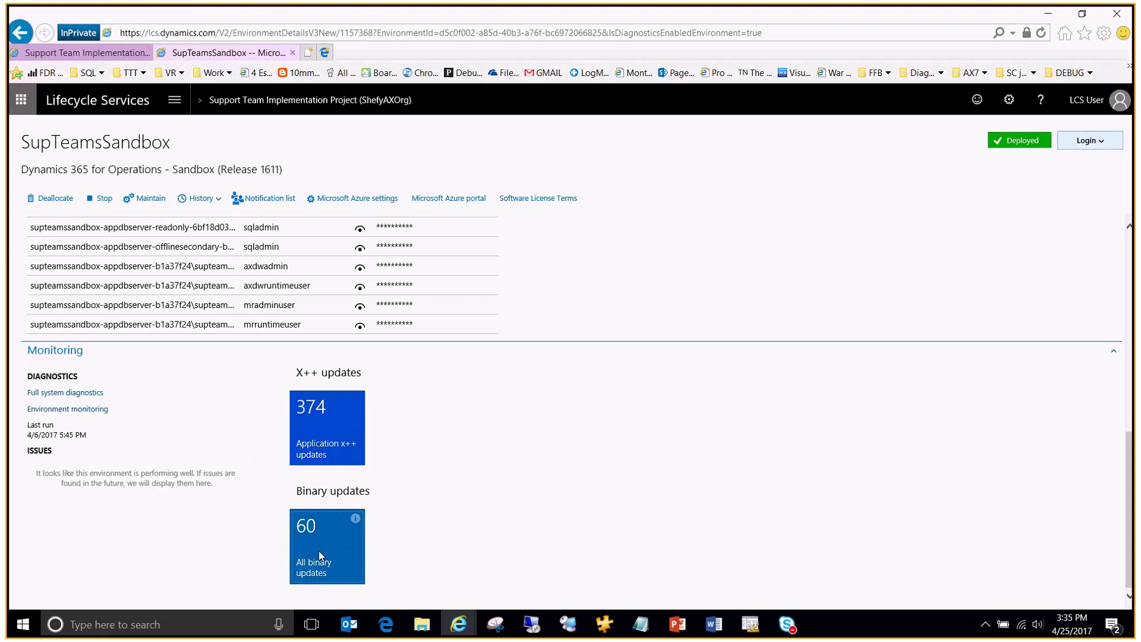
left_click(319, 550)
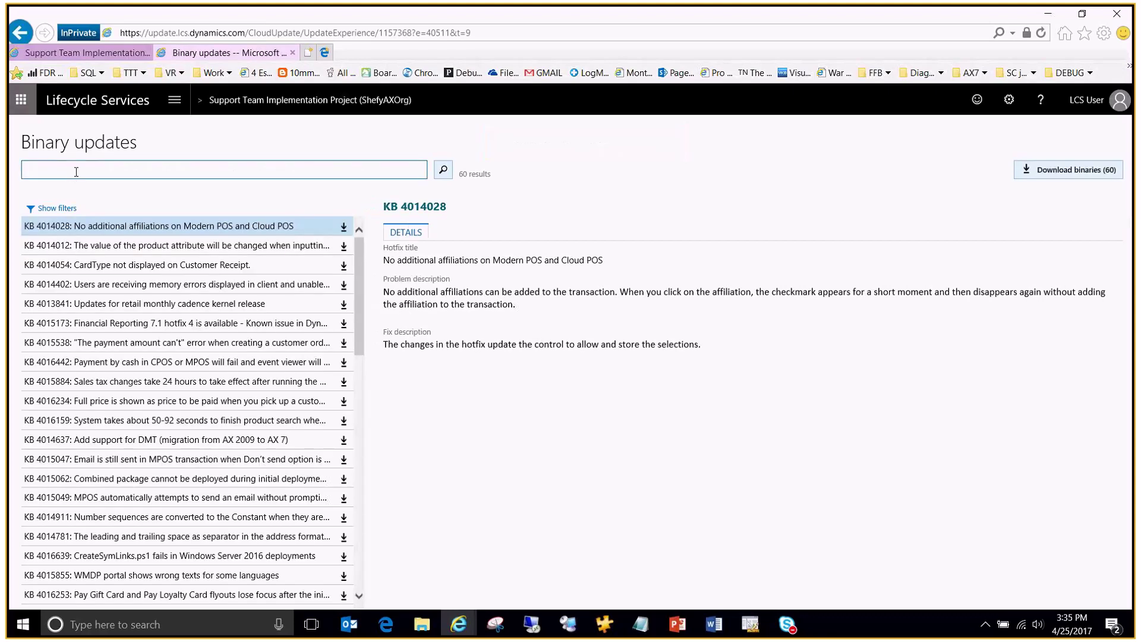
Step: Search binary updates for KB 4019884, start downloading its package, then cancel the download
key("ctrl+v")
left_click(443, 173)
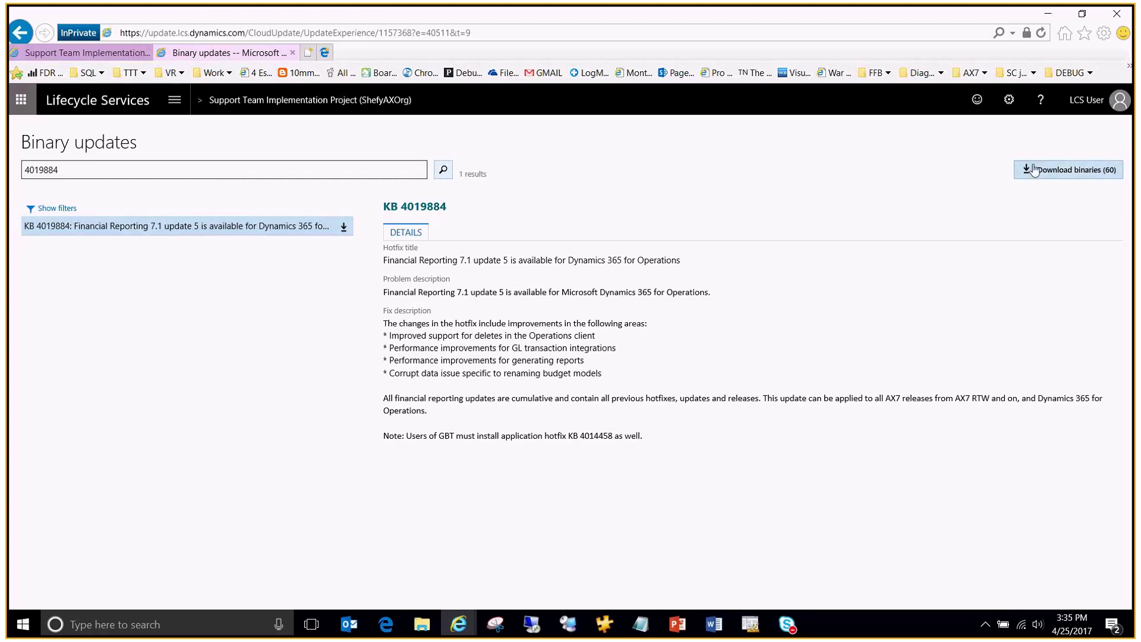
left_click(1061, 172)
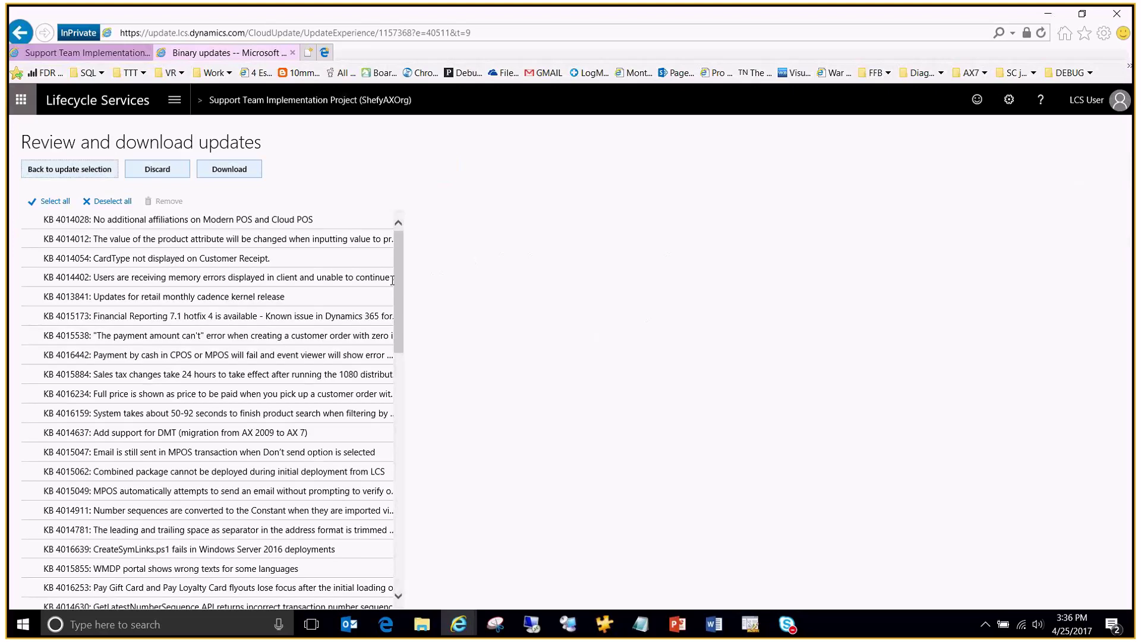
left_click(231, 173)
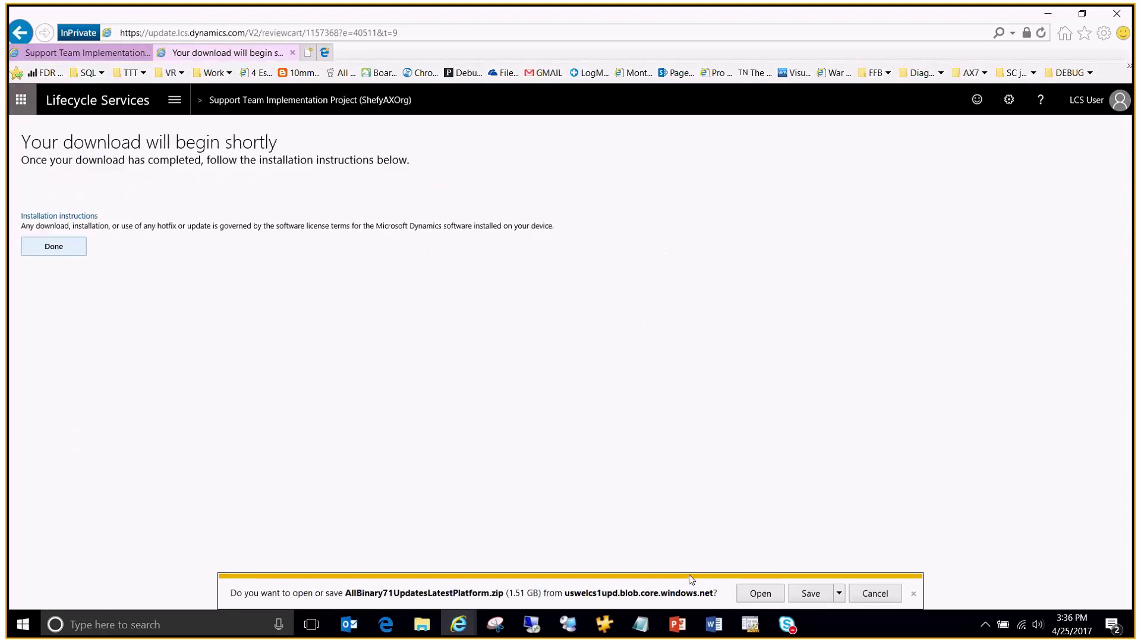
left_click(874, 596)
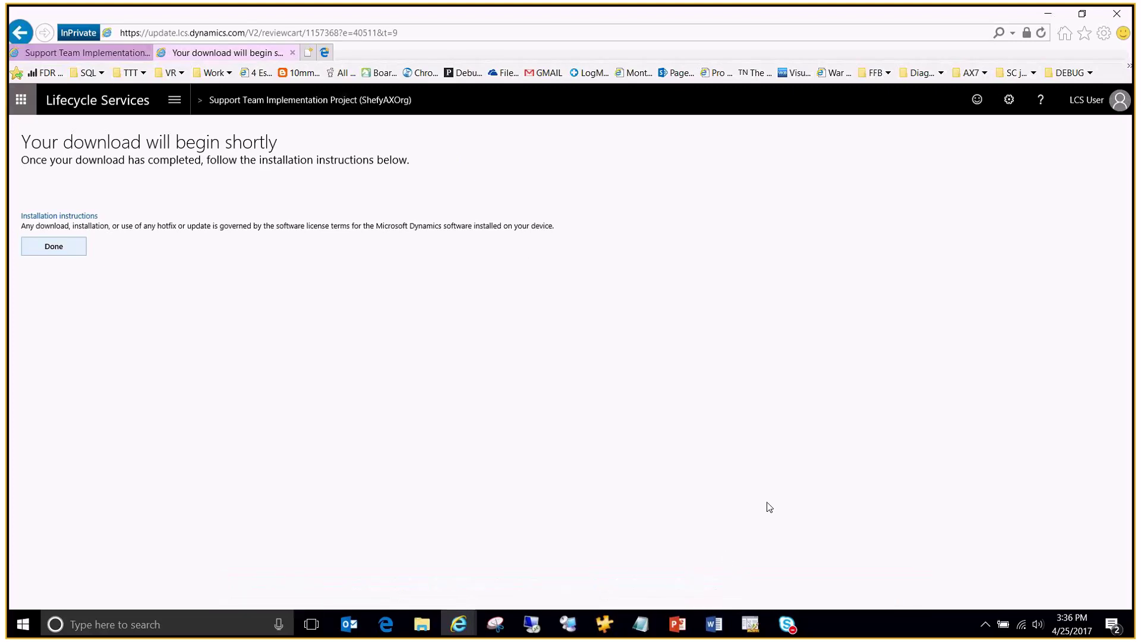
Step: Go back through the binary update pages and return to the Support Team Implementation Project overview
left_click(21, 34)
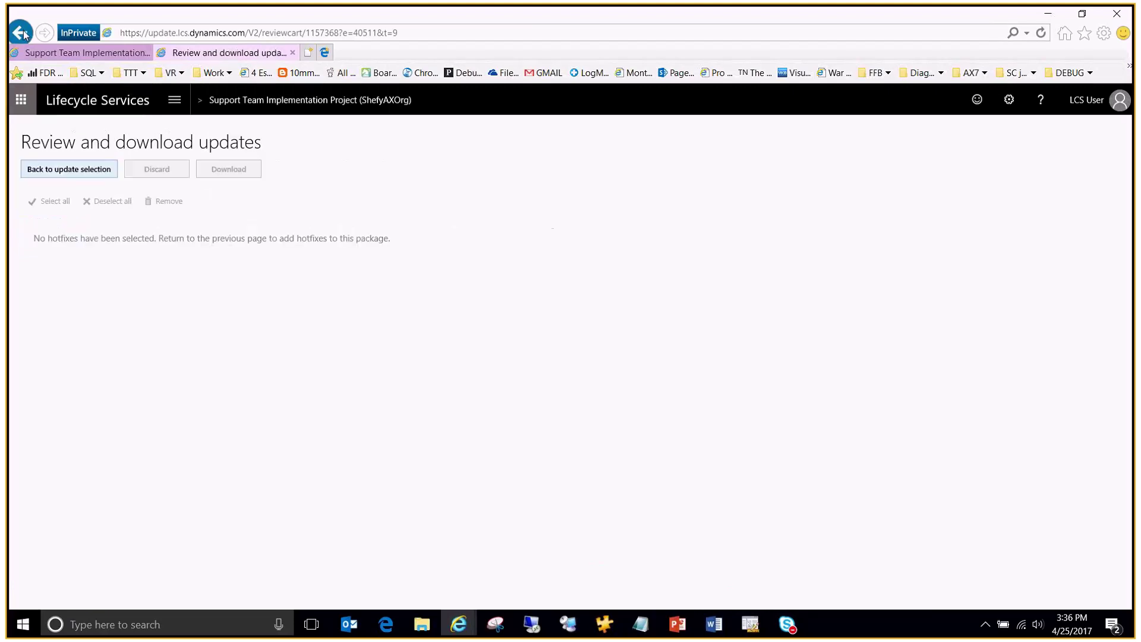
left_click(22, 33)
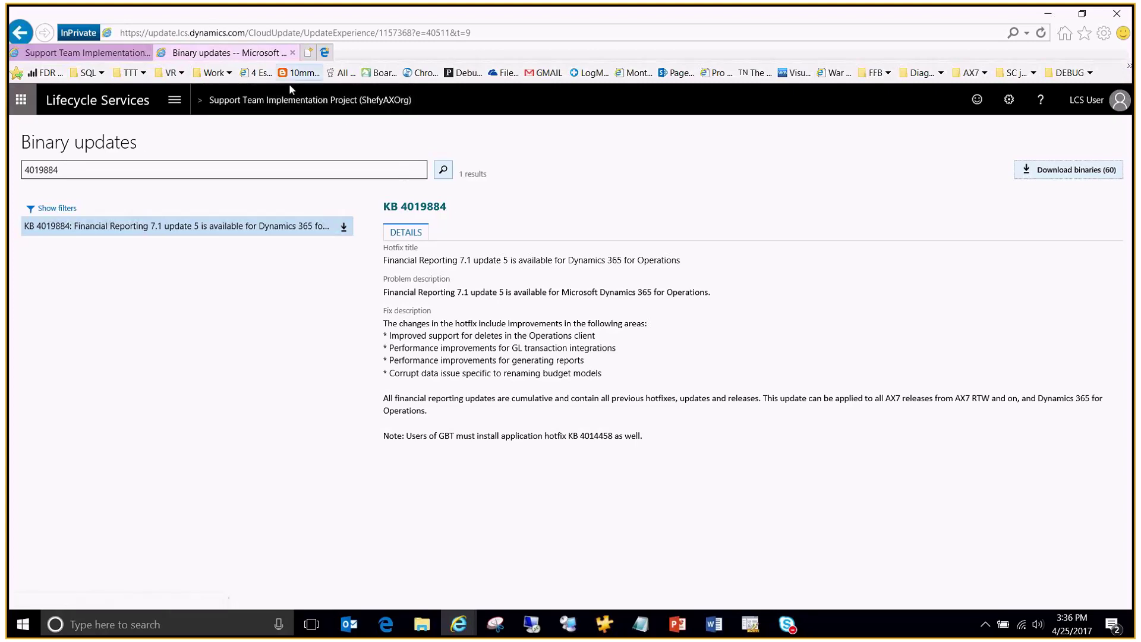
left_click(303, 110)
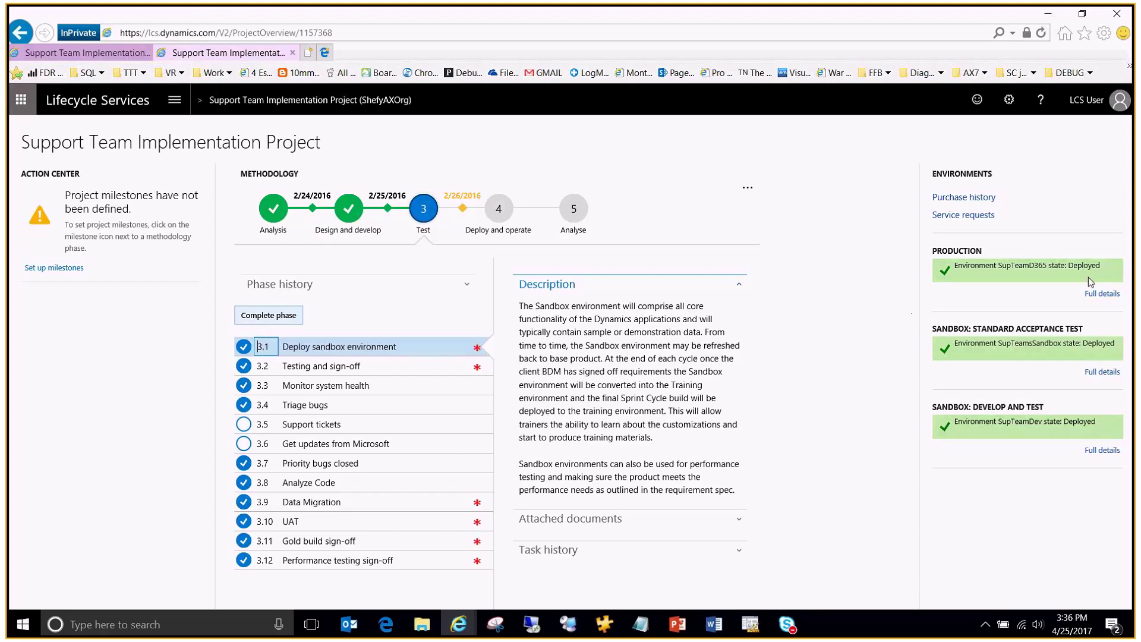
Step: Open SupTeamsSandbox details in a new tab and choose Maintain > Apply updates
right_click(1101, 374)
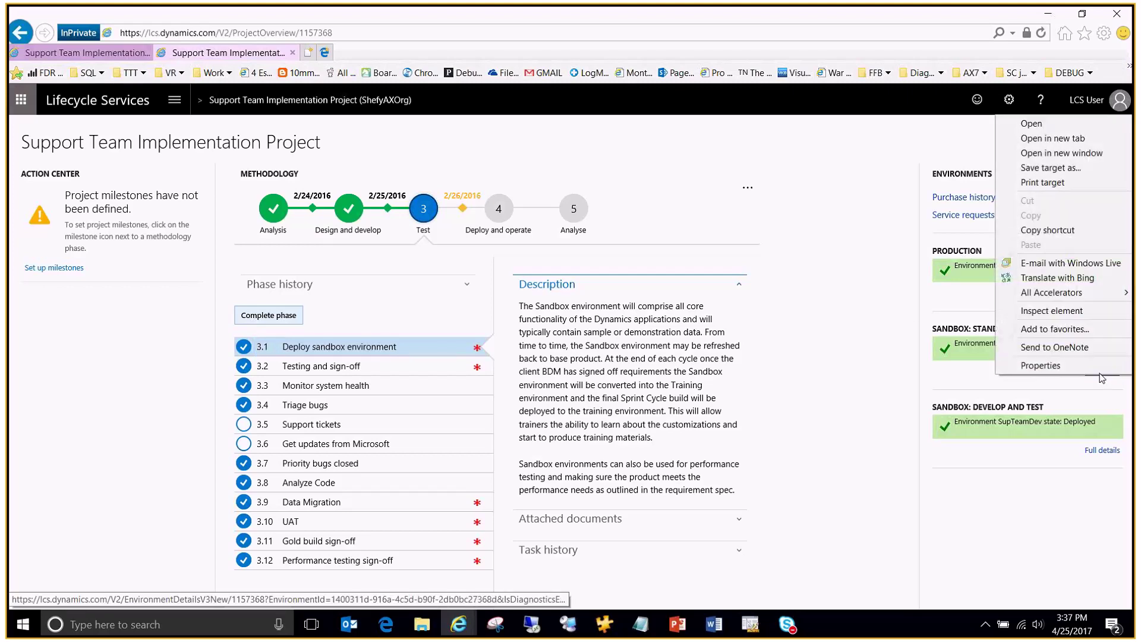
left_click(1051, 138)
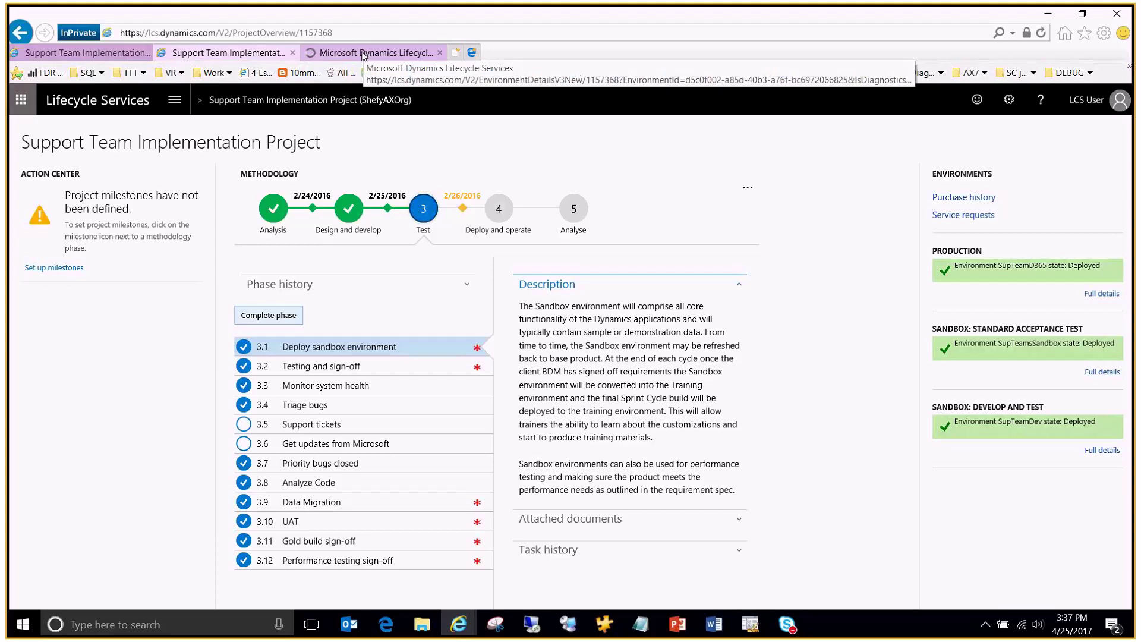
left_click(365, 54)
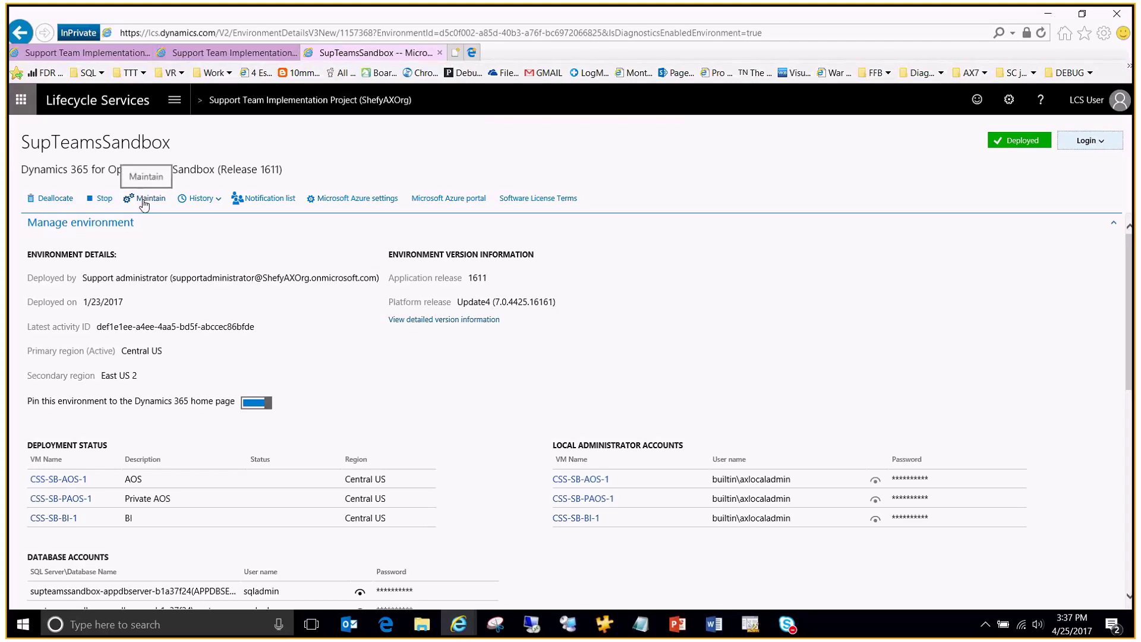
left_click(145, 202)
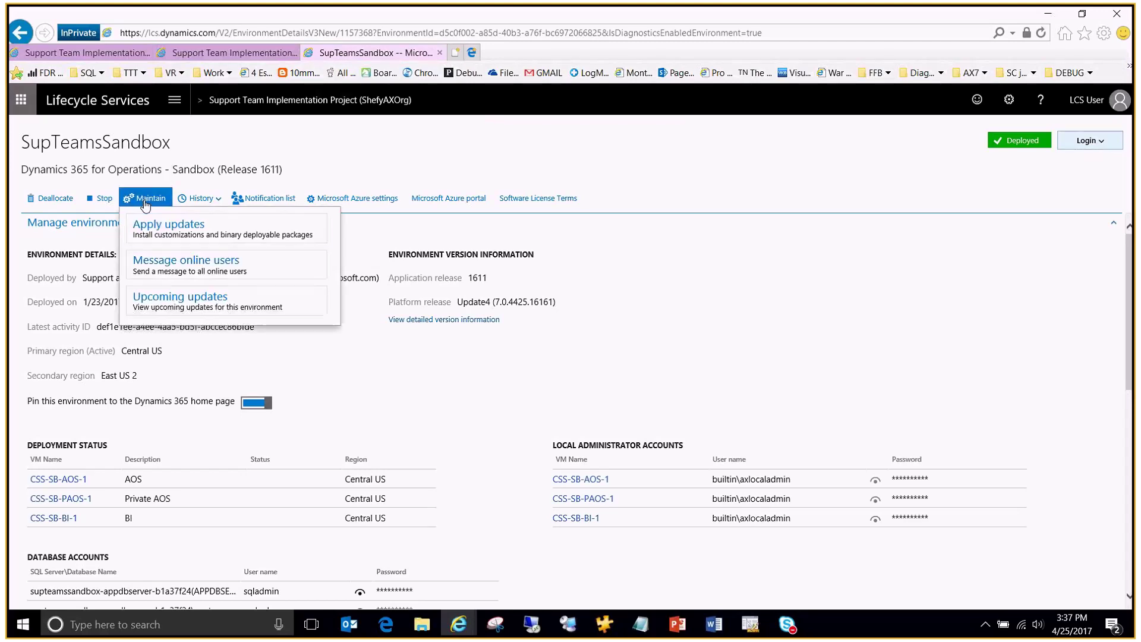
left_click(175, 230)
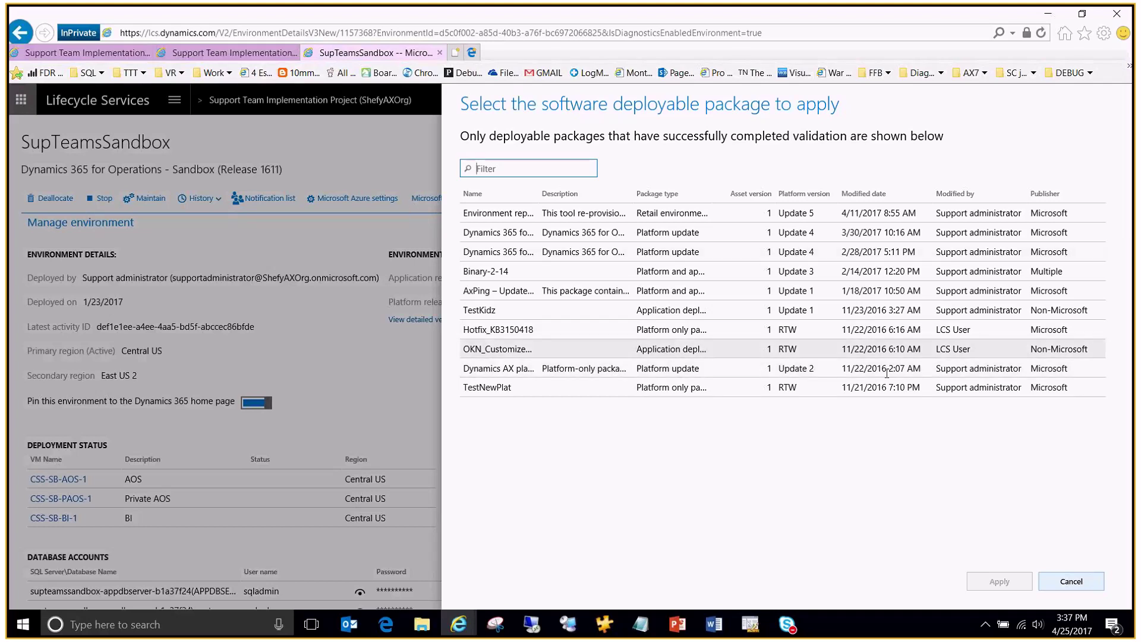
Step: Cancel the package picker without applying updates and open a blank new browser tab
left_click(1071, 582)
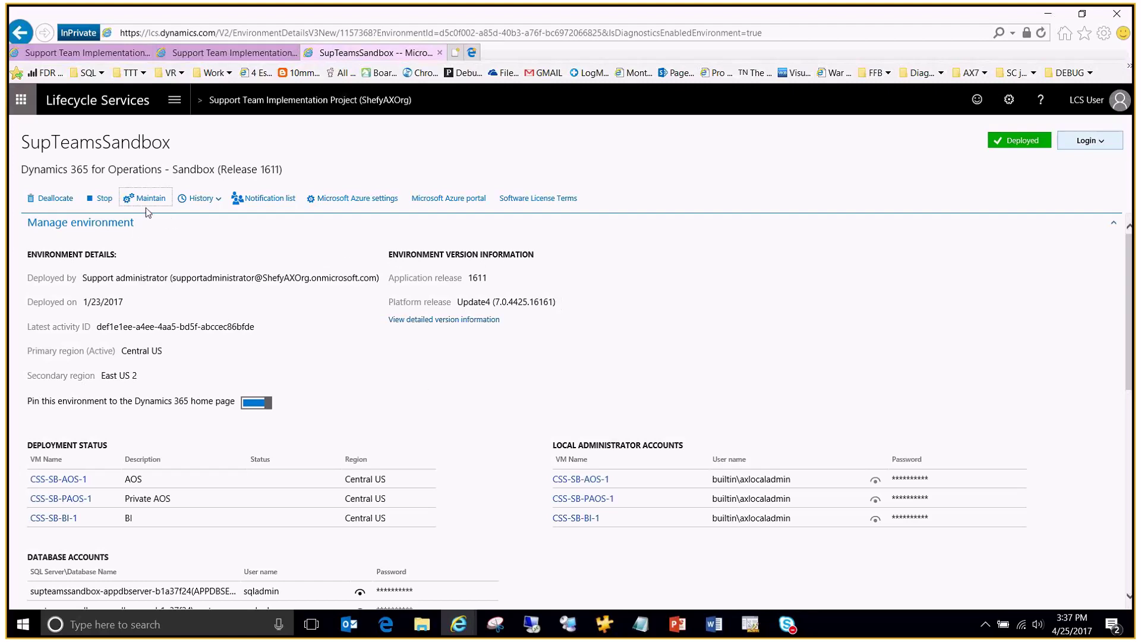
scroll(469, 363, "down", 3)
scroll(467, 362, "down", 4)
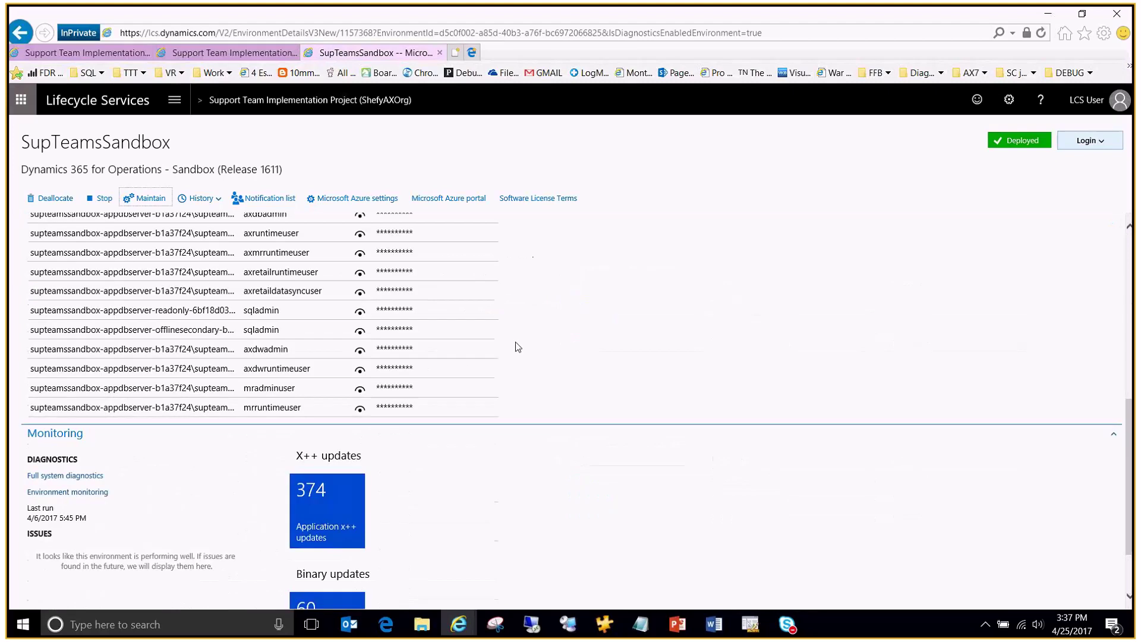
scroll(512, 350, "up", 7)
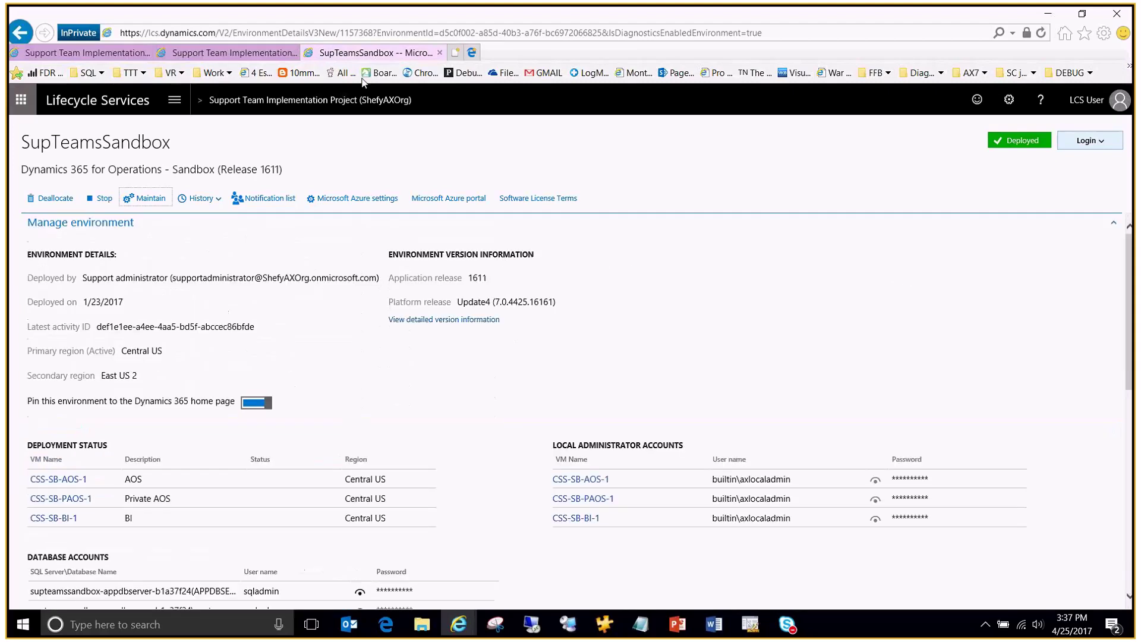
left_click(714, 623)
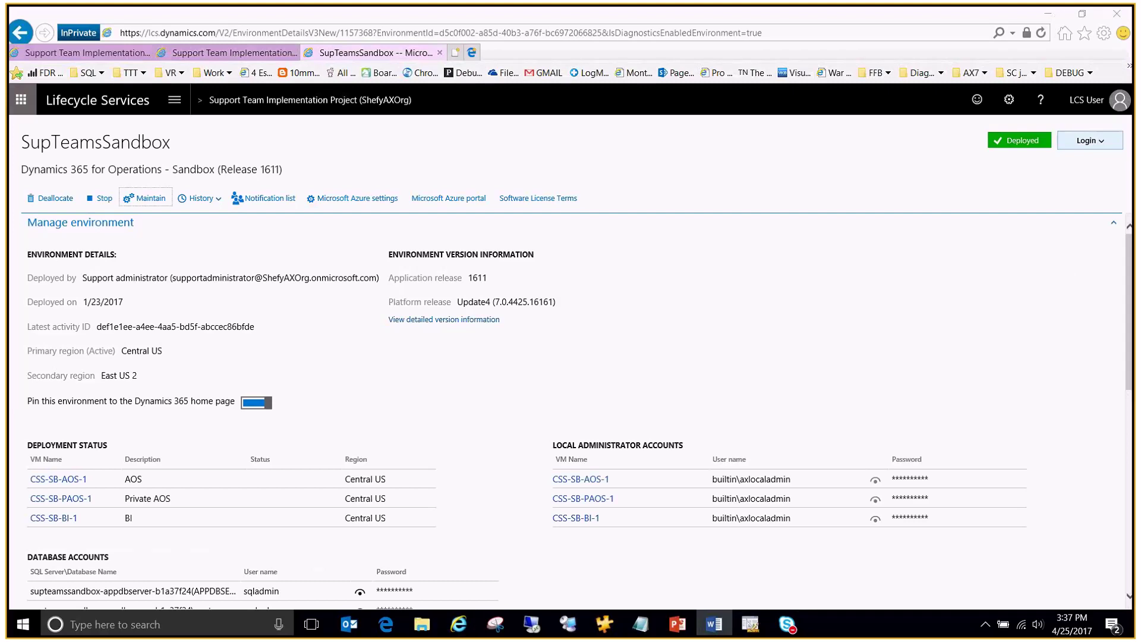
left_click(455, 52)
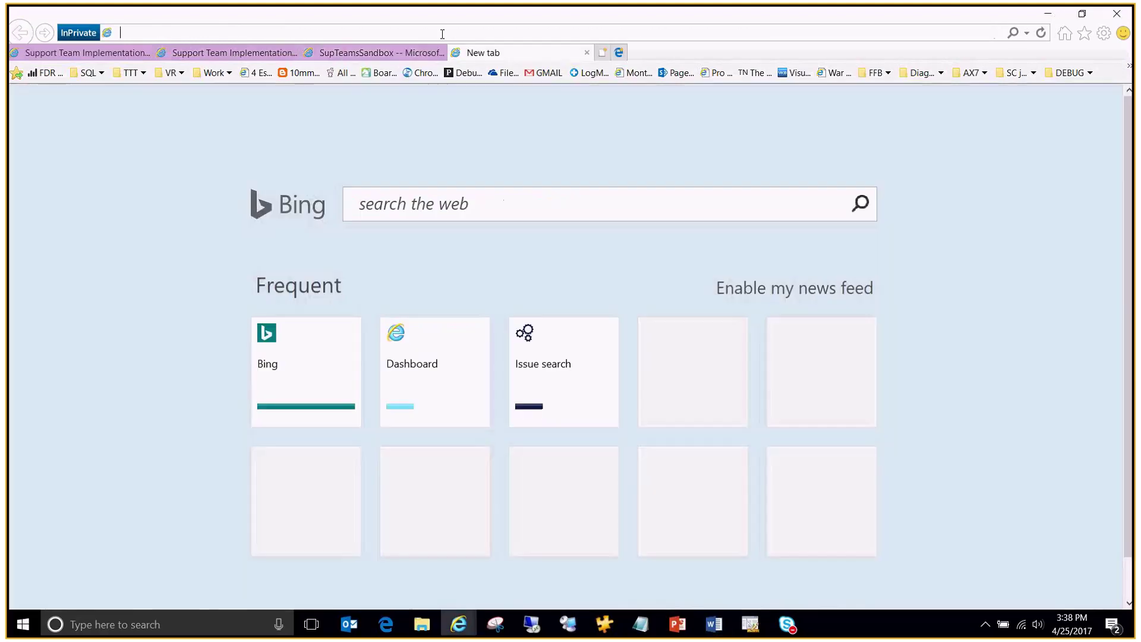
Step: Load the Help Wiki Developer home page and open the binary hotfix install article in a new tab
type("https://ax.help.dynamics.com/en/wiki/technical-concepts-guide/#service-environments")
key("Return")
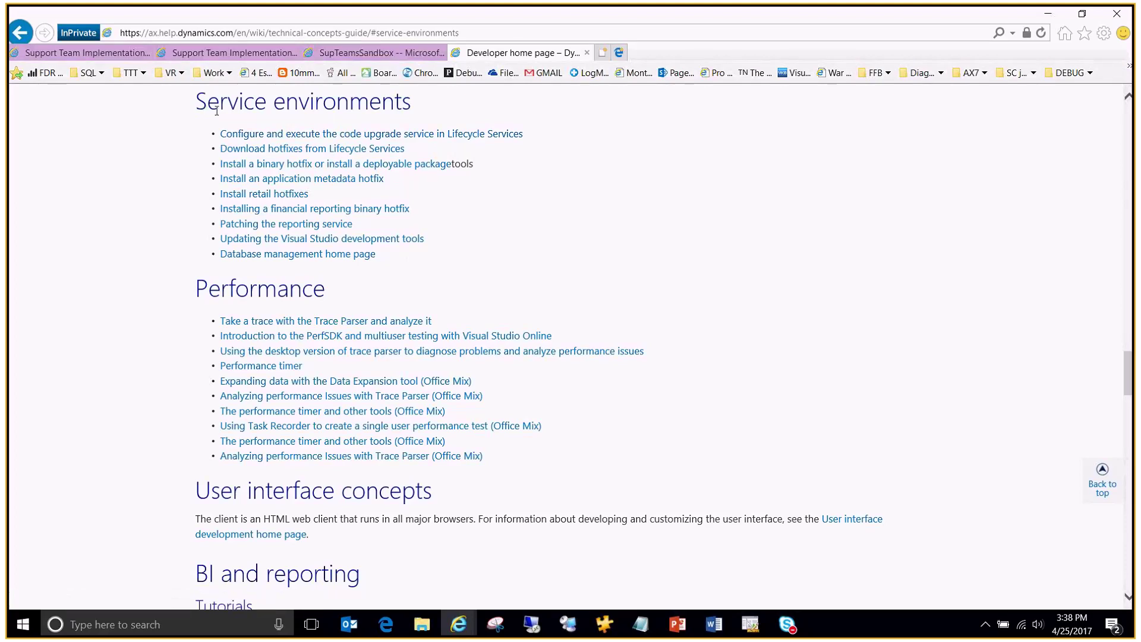
left_click_drag(197, 102, 411, 265)
left_click(412, 265)
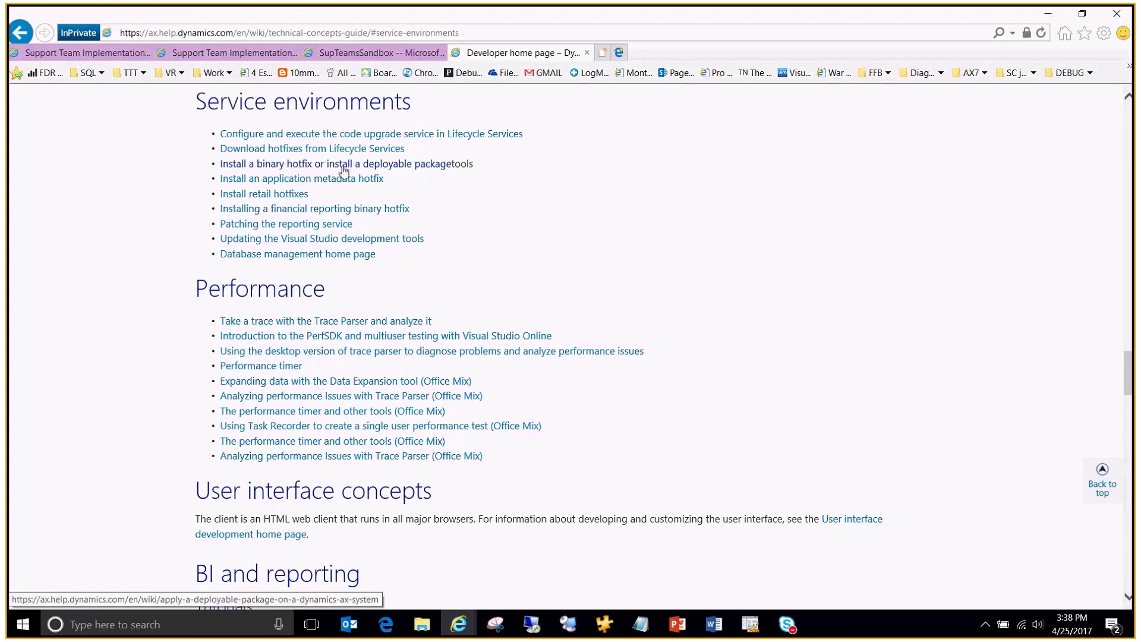
right_click(354, 165)
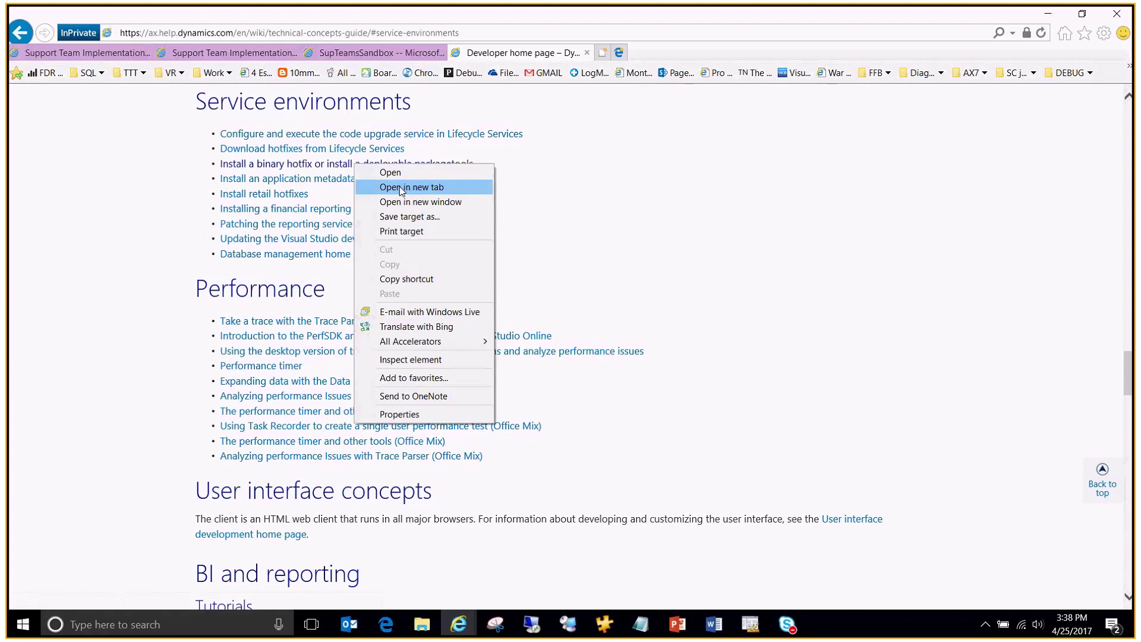
left_click(401, 188)
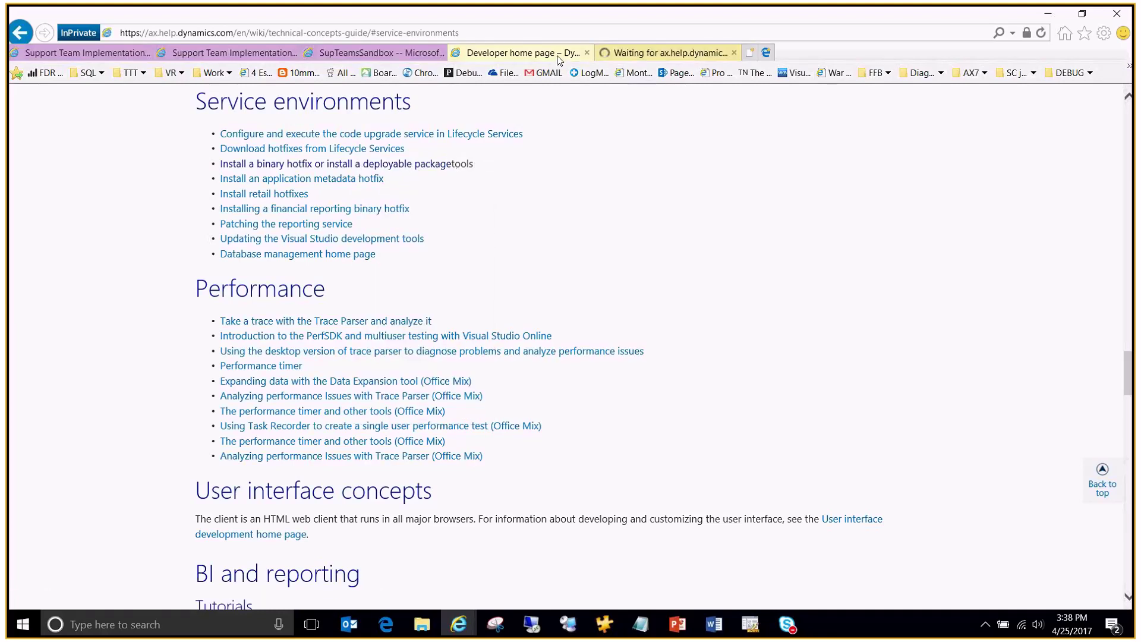
Step: In the deployable package article, highlight the Implementation and Partner Projects bullets and the automated-application phrase
left_click(642, 52)
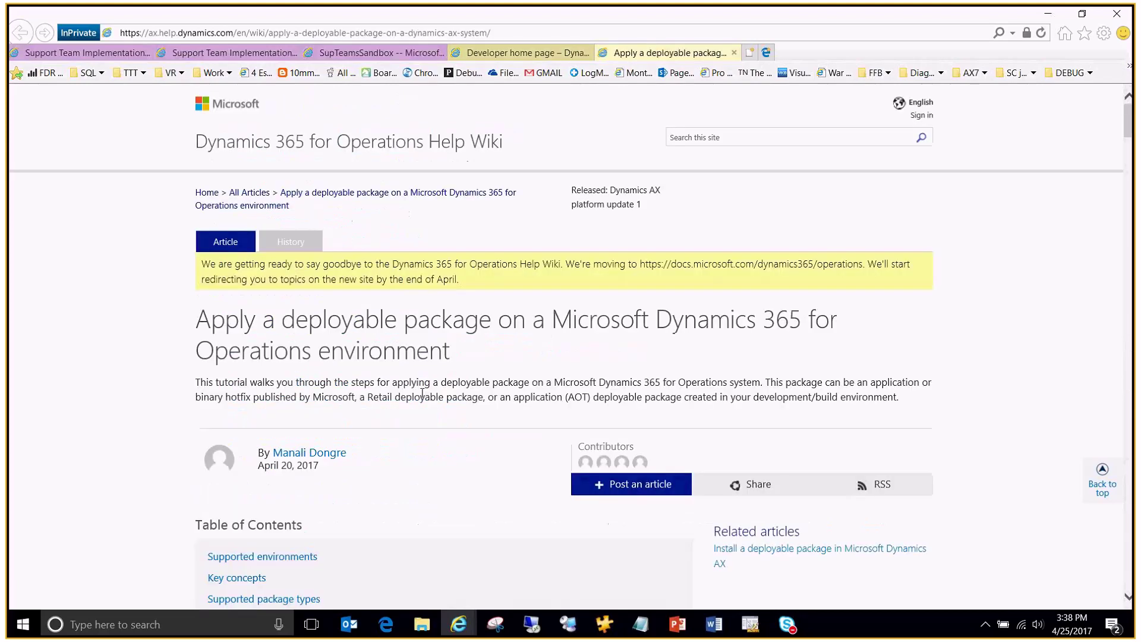
scroll(422, 382, "down", 2)
scroll(434, 369, "down", 4)
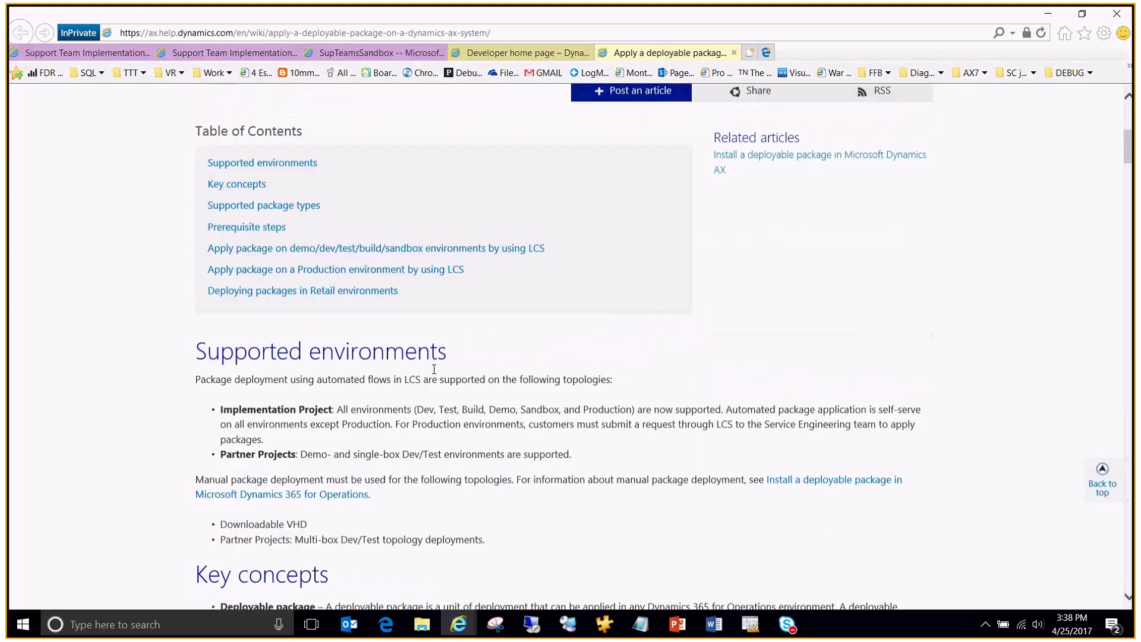
scroll(433, 369, "down", 5)
scroll(214, 170, "up", 1)
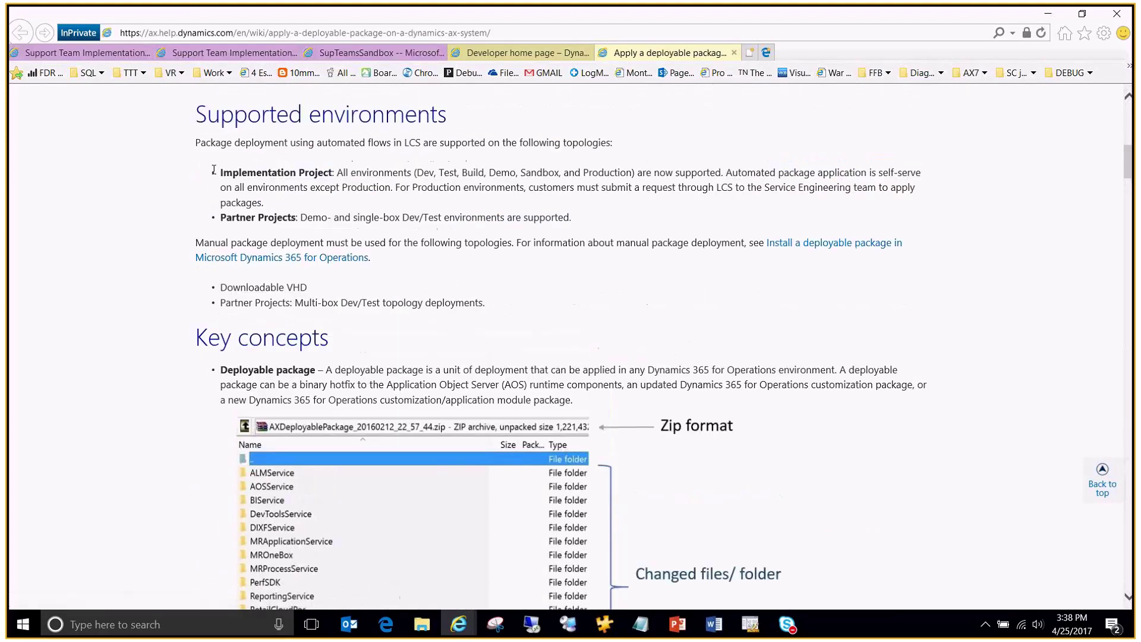
left_click_drag(214, 170, 598, 220)
left_click(642, 181)
left_click_drag(726, 172, 880, 172)
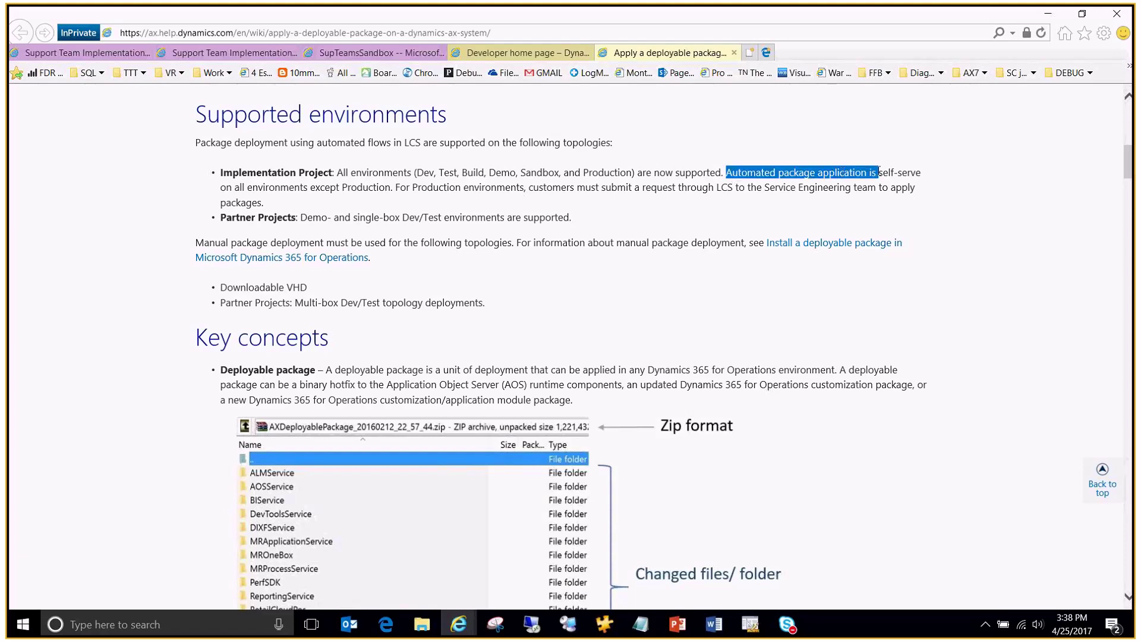
left_click(871, 171)
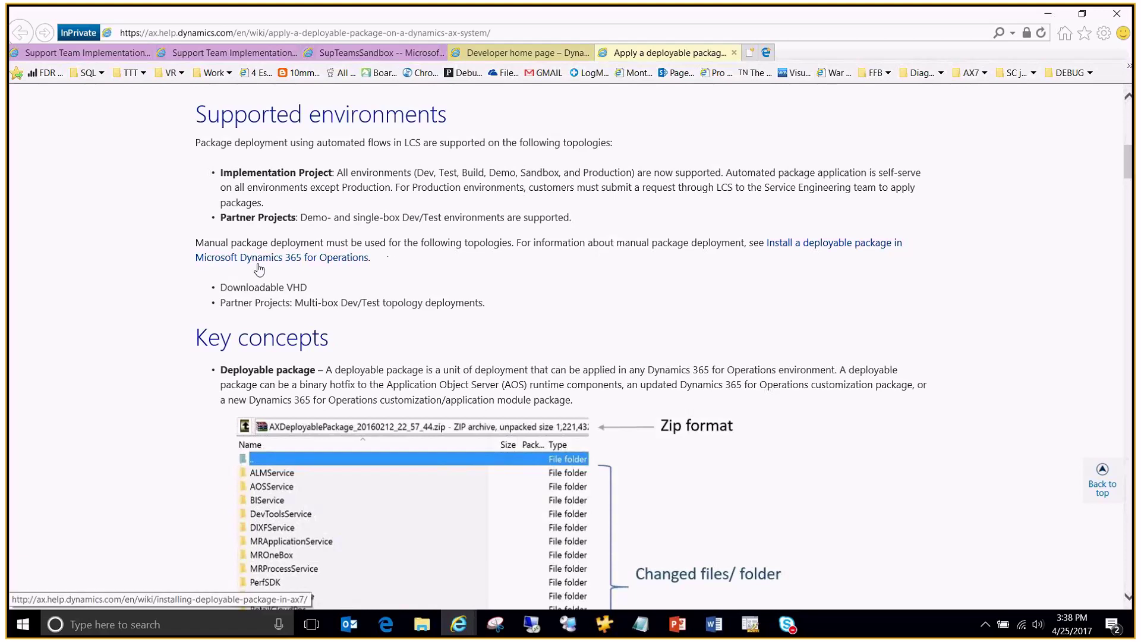
Step: Scroll through the rest of the article and back up to its table of contents
scroll(282, 275, "down", 1)
scroll(282, 275, "down", 1)
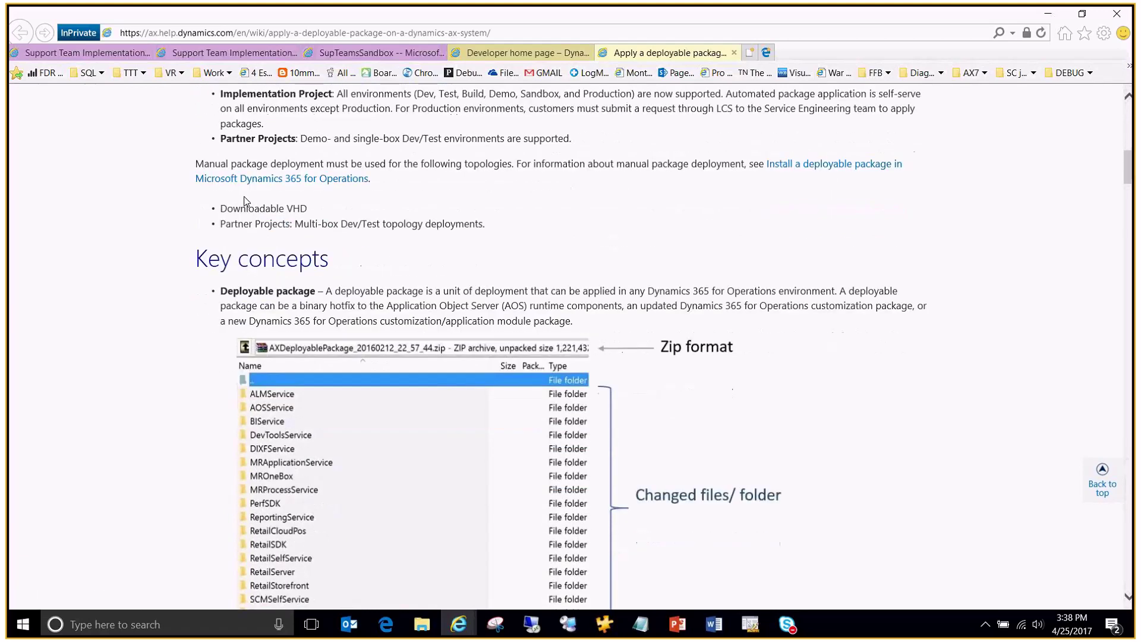
scroll(243, 201, "down", 10)
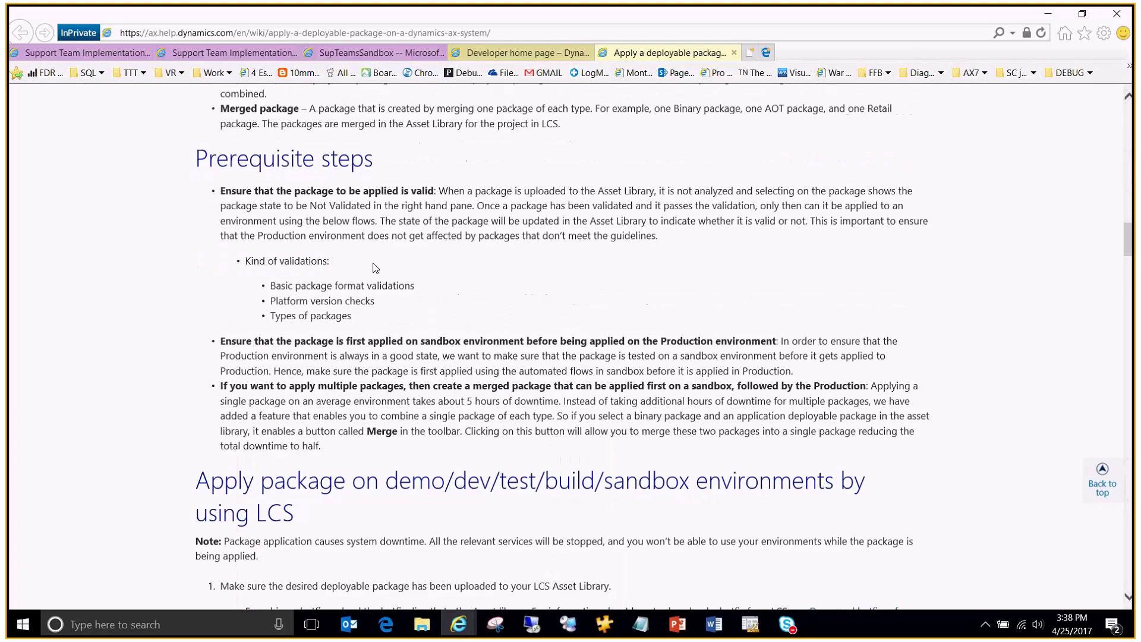
scroll(374, 267, "down", 7)
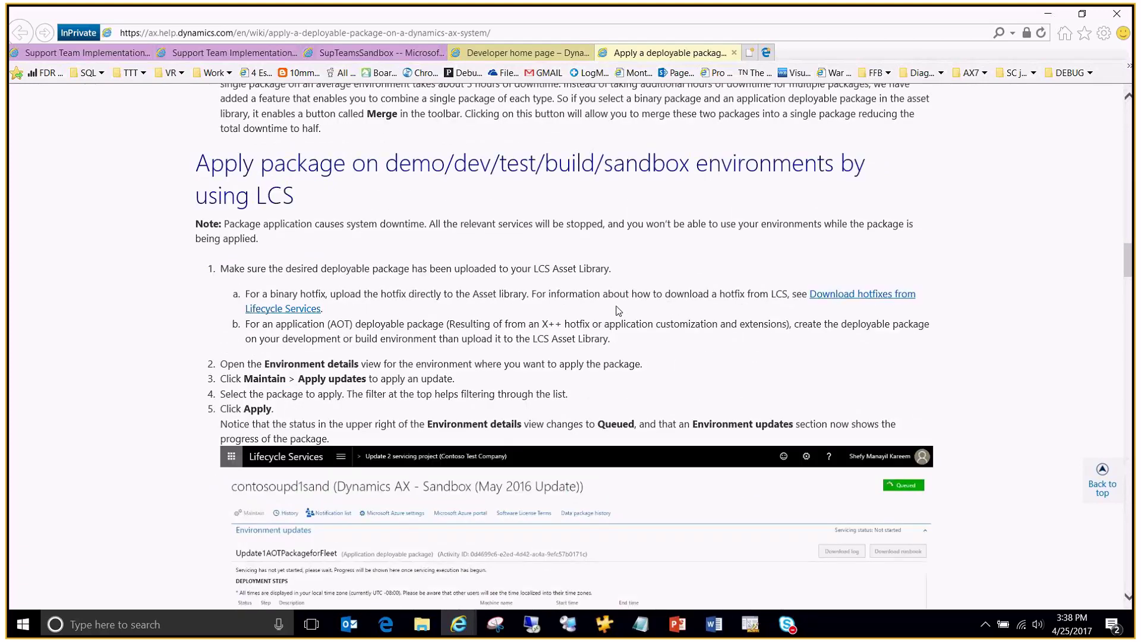
scroll(618, 310, "down", 4)
scroll(618, 312, "down", 15)
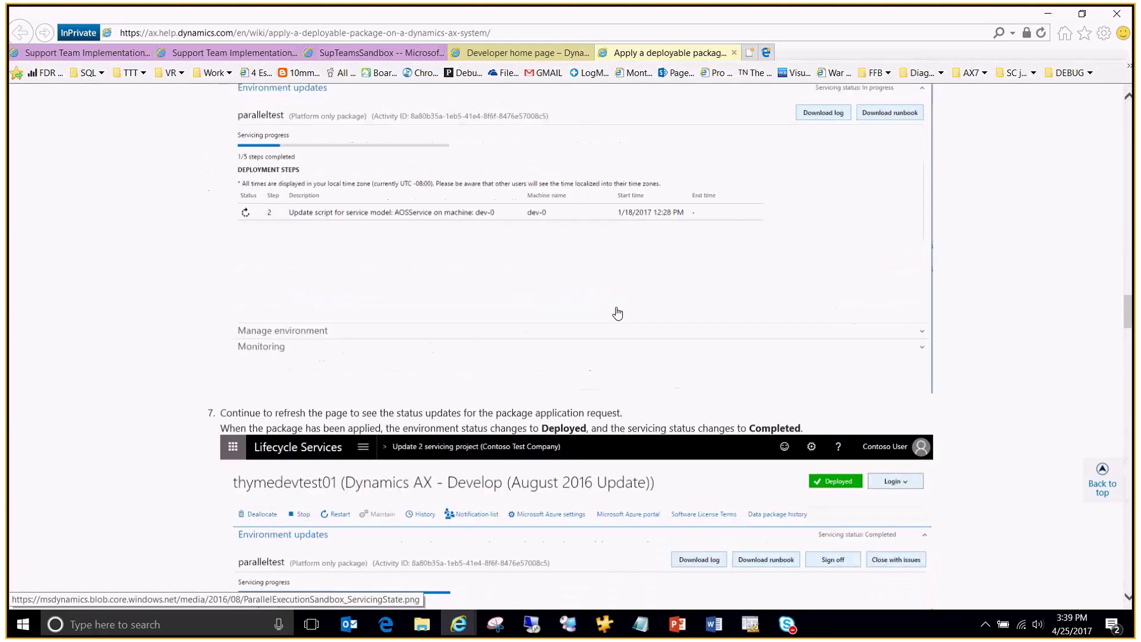
scroll(618, 313, "down", 7)
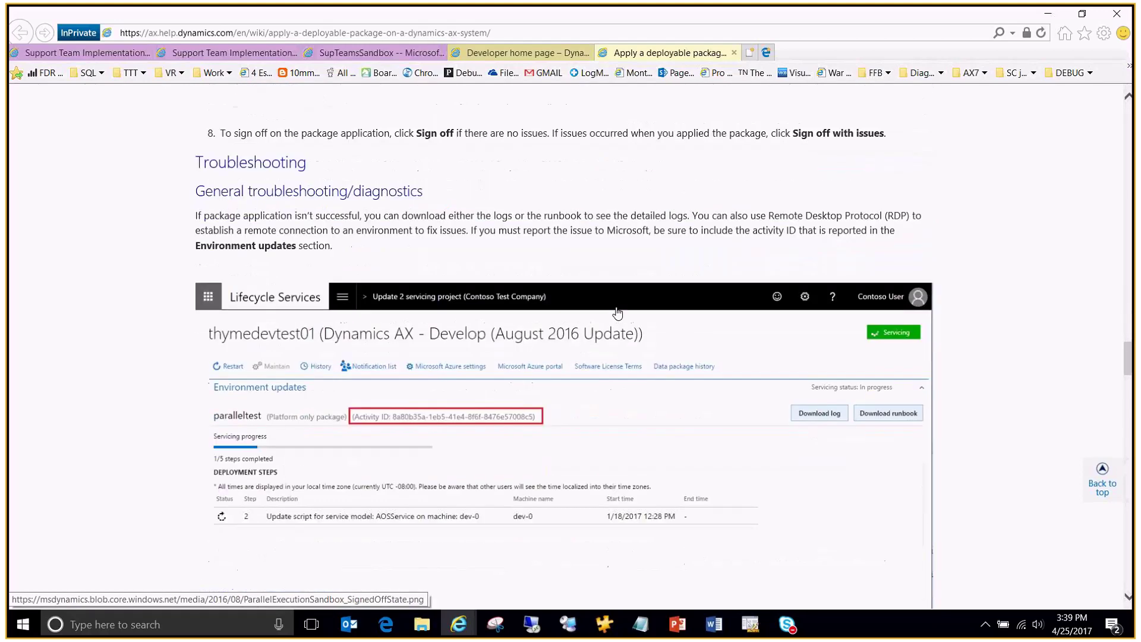
scroll(618, 313, "down", 12)
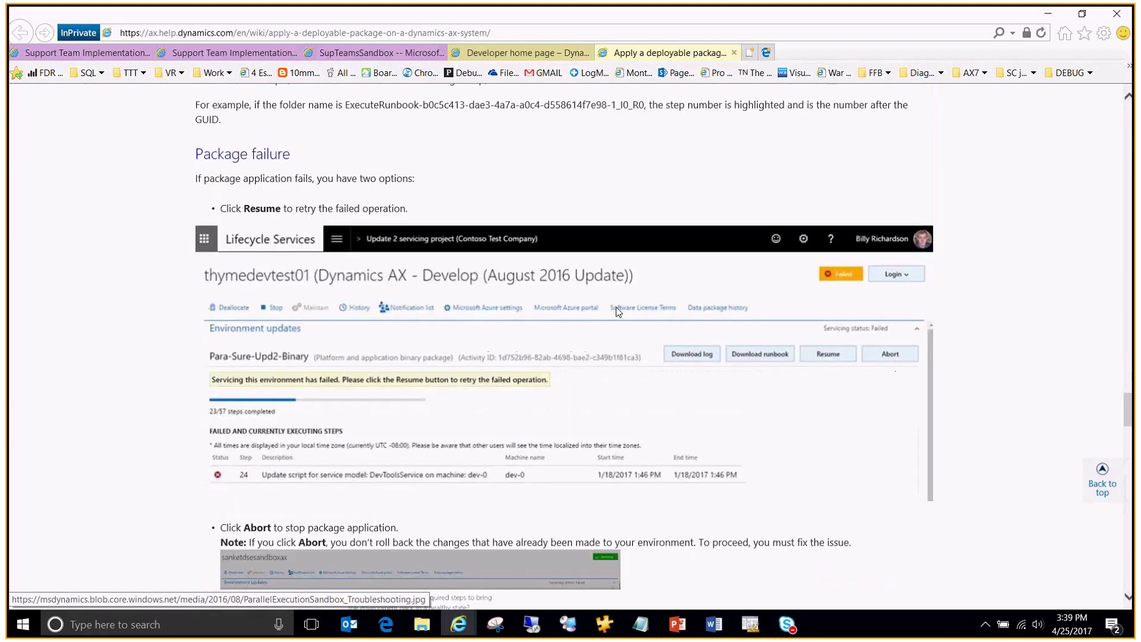
scroll(618, 312, "down", 3)
scroll(618, 313, "down", 5)
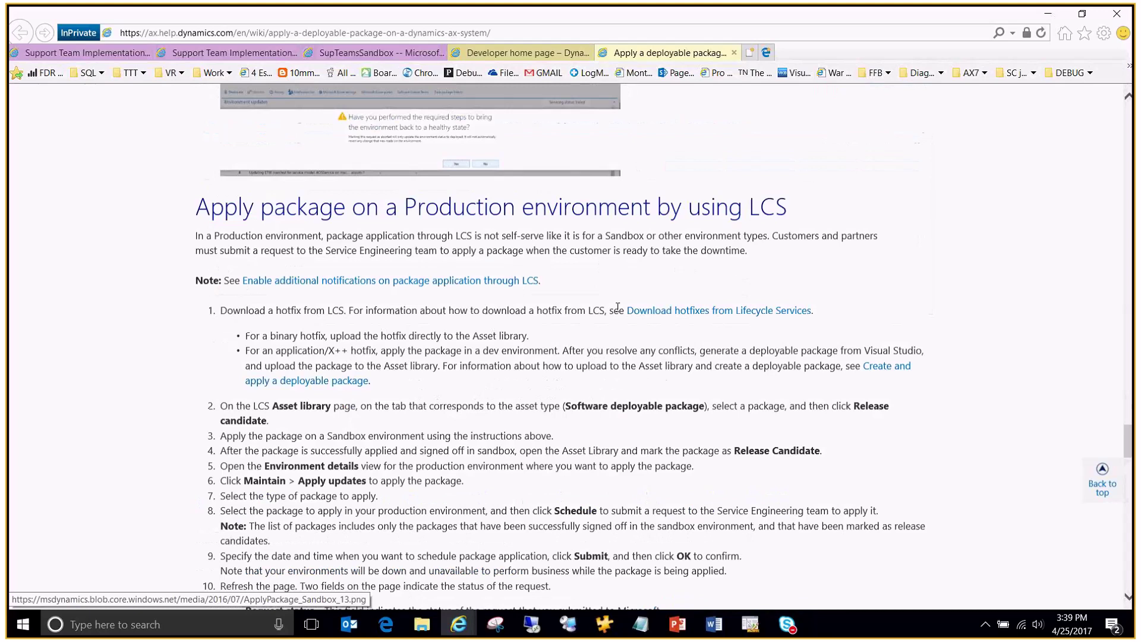
scroll(579, 324, "down", 1)
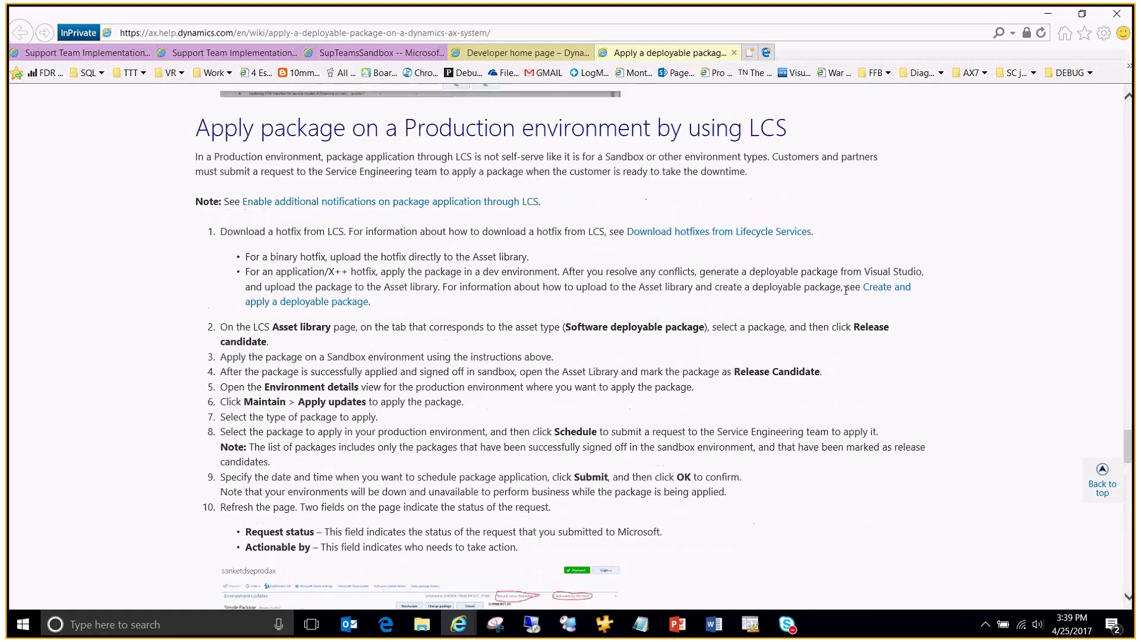
scroll(552, 297, "down", 3)
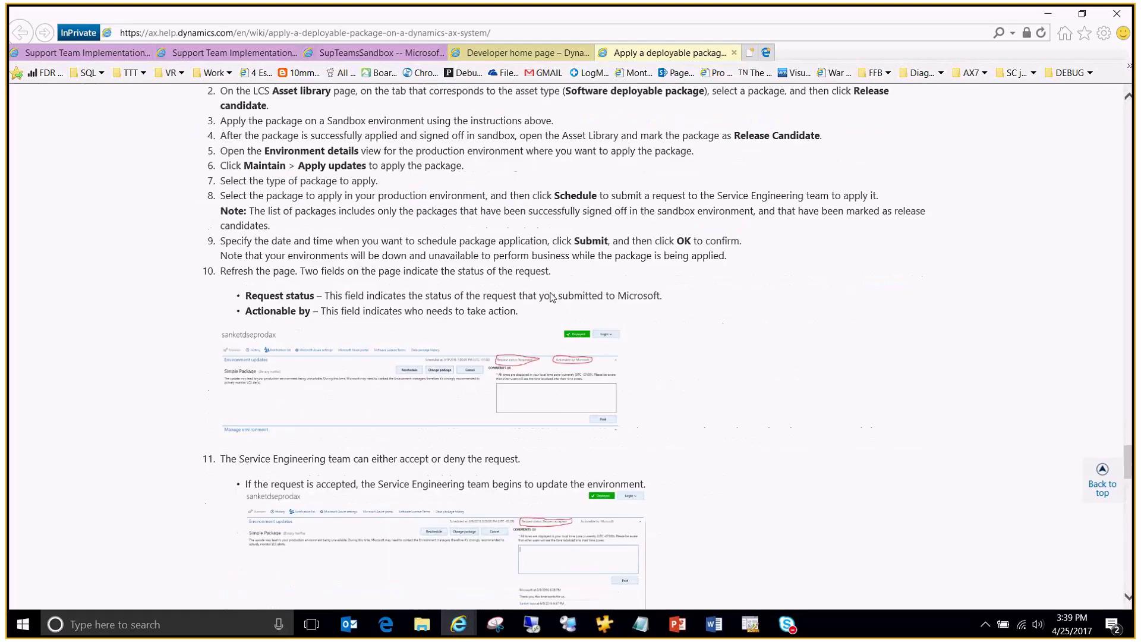
scroll(552, 297, "up", 4)
scroll(607, 279, "up", 15)
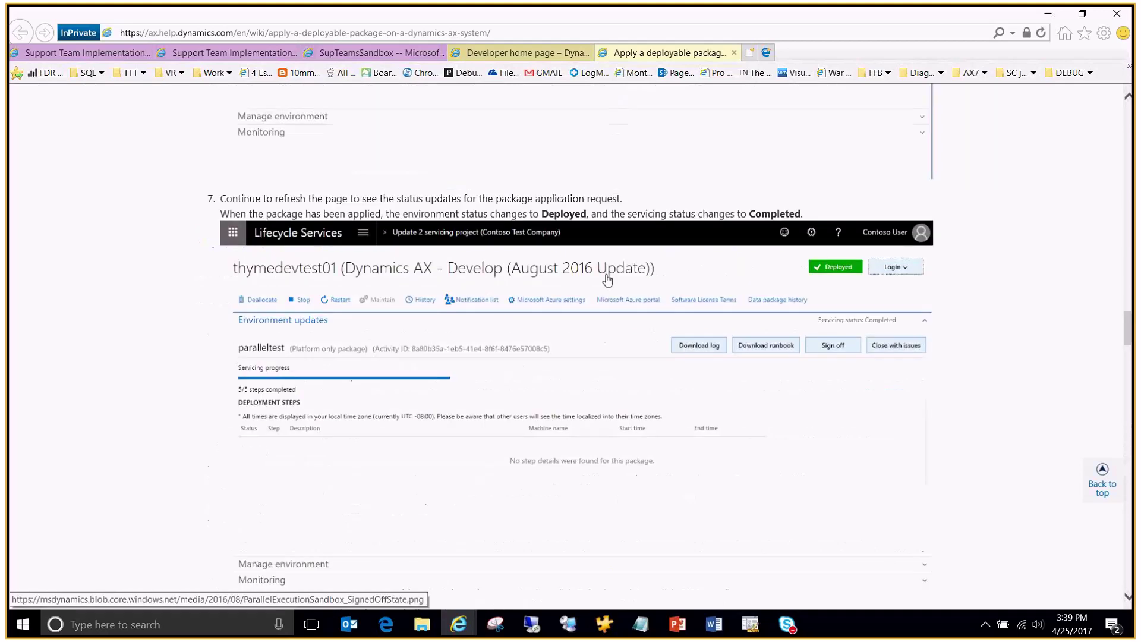
scroll(606, 279, "up", 15)
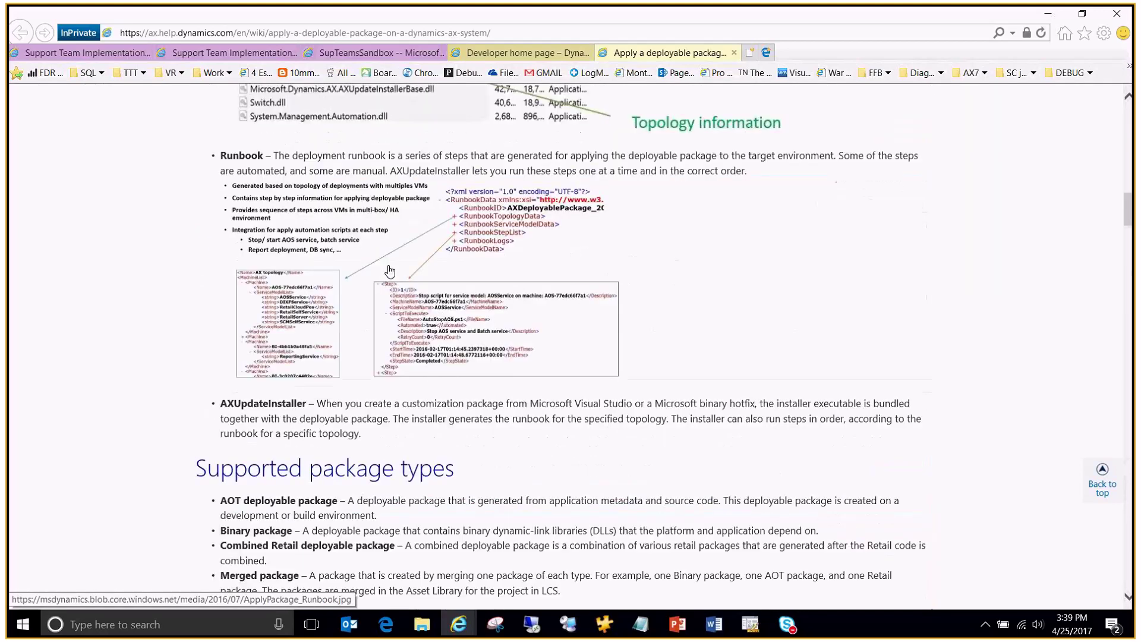
scroll(433, 288, "up", 15)
scroll(464, 273, "down", 3)
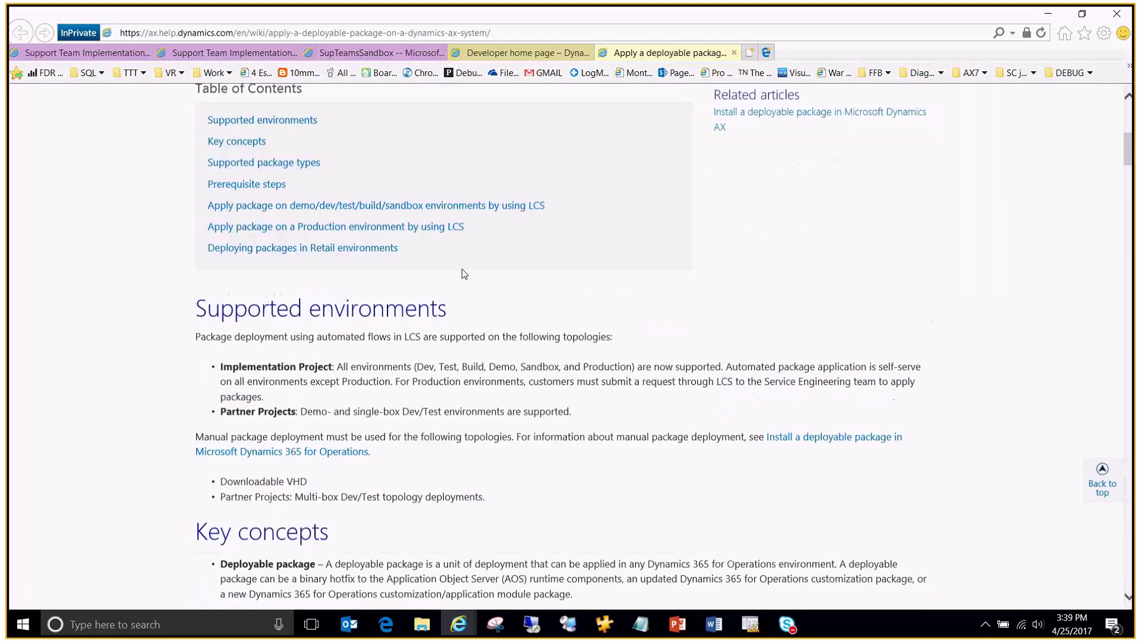
left_click(523, 52)
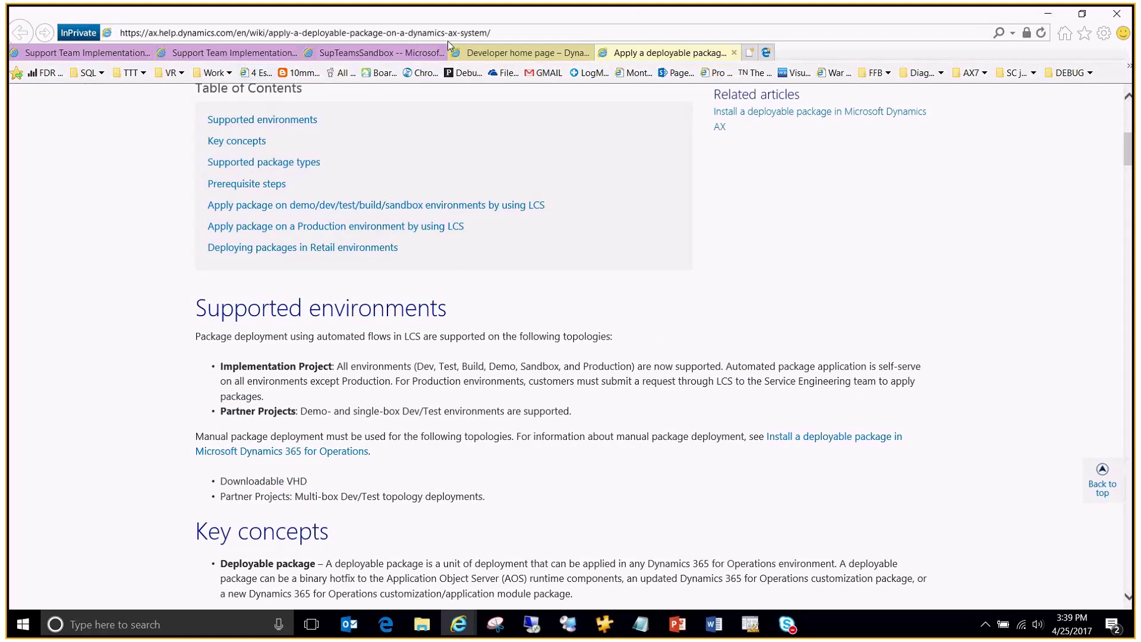
Step: Close the SupTeamsSandbox environment tab, returning to the Support Team Implementation Project overview
left_click(385, 53)
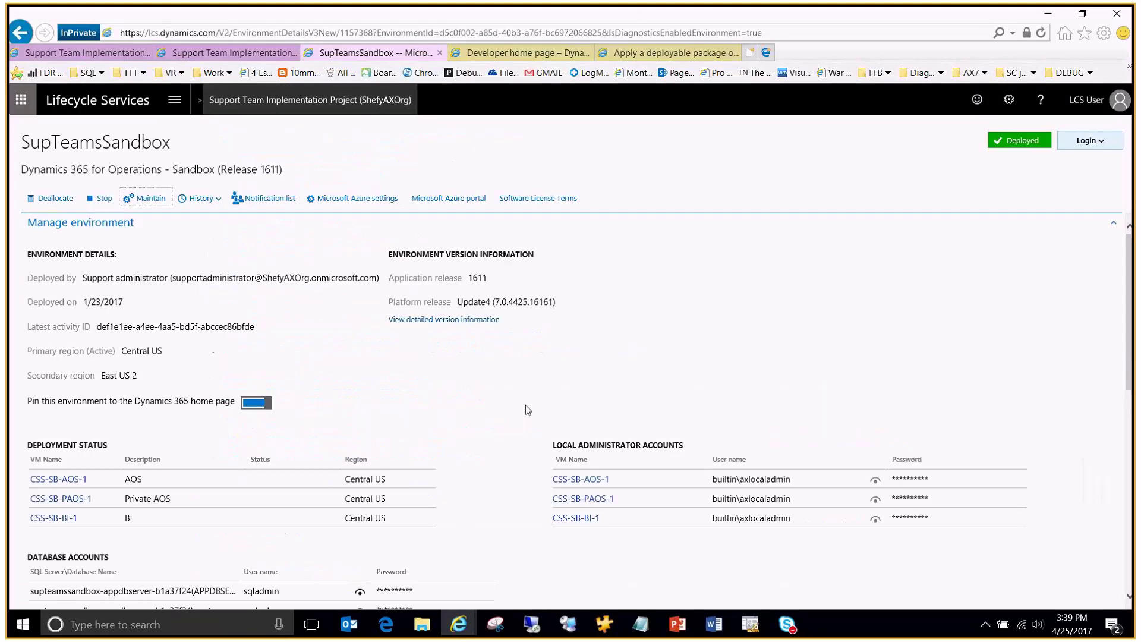
key("alt+Tab")
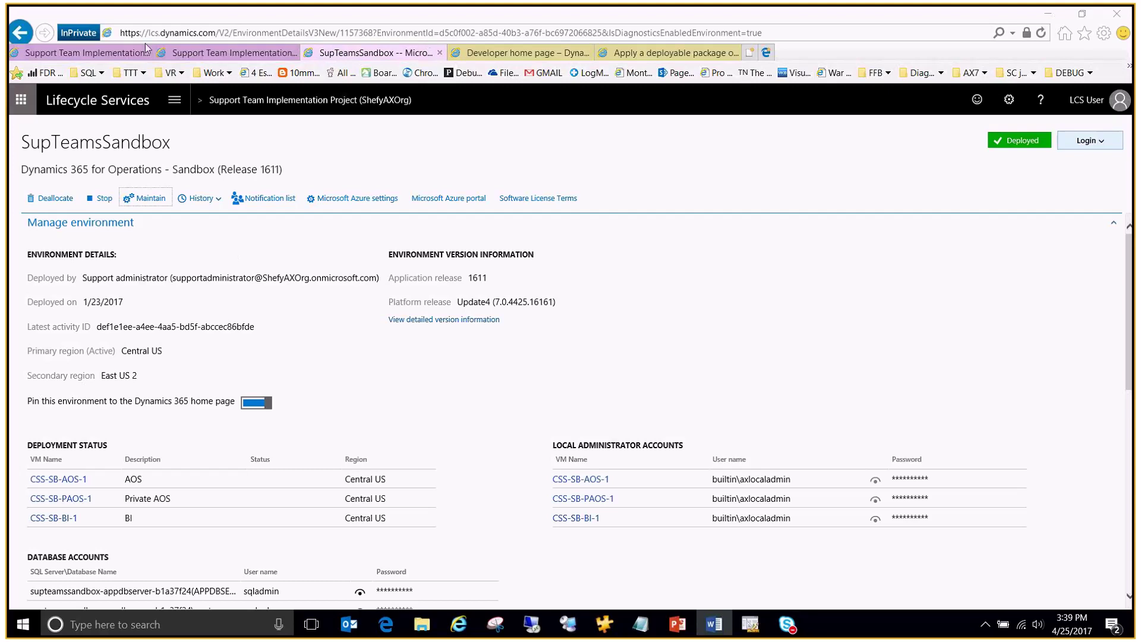
left_click(440, 53)
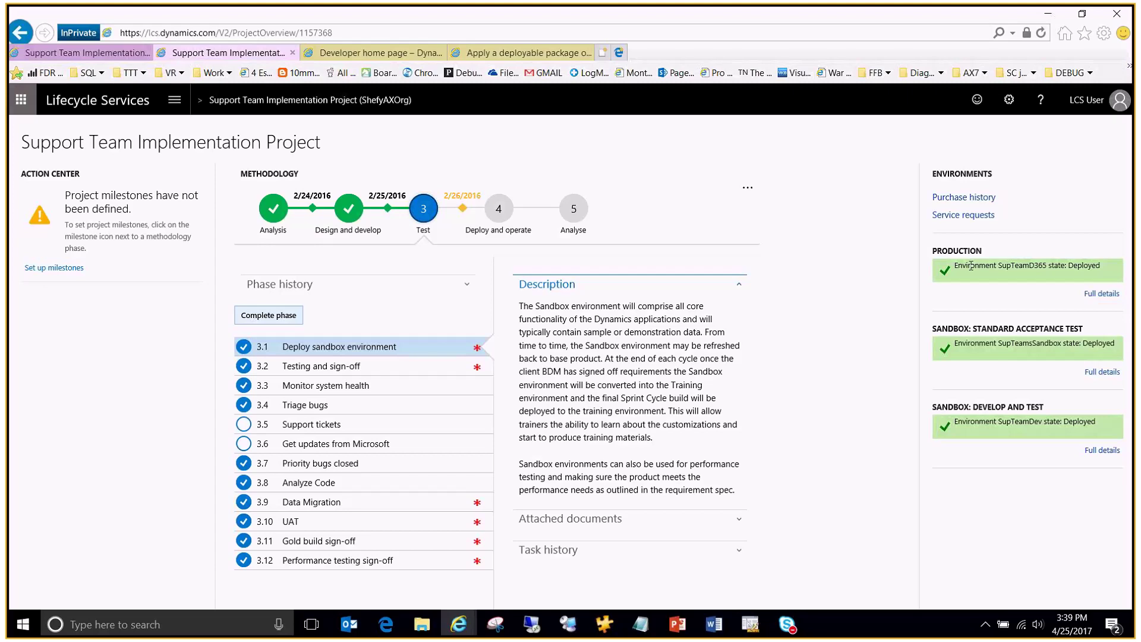
left_click(958, 271)
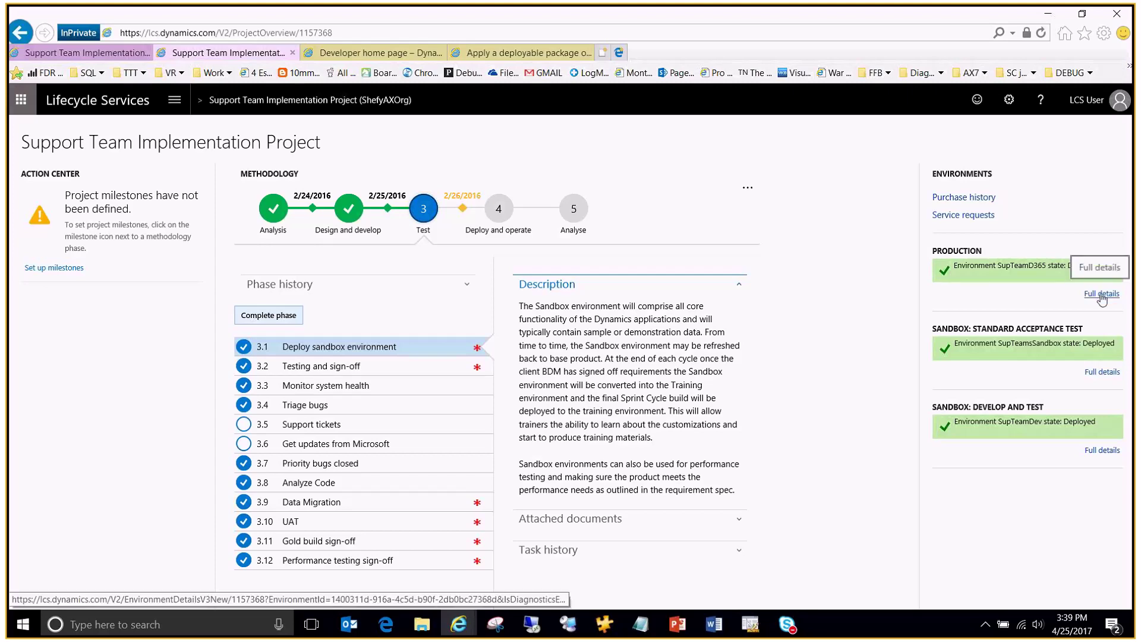
Step: Open the SupTeamD365 production details in a new tab and launch its environment monitoring in another
right_click(1101, 293)
left_click(1077, 323)
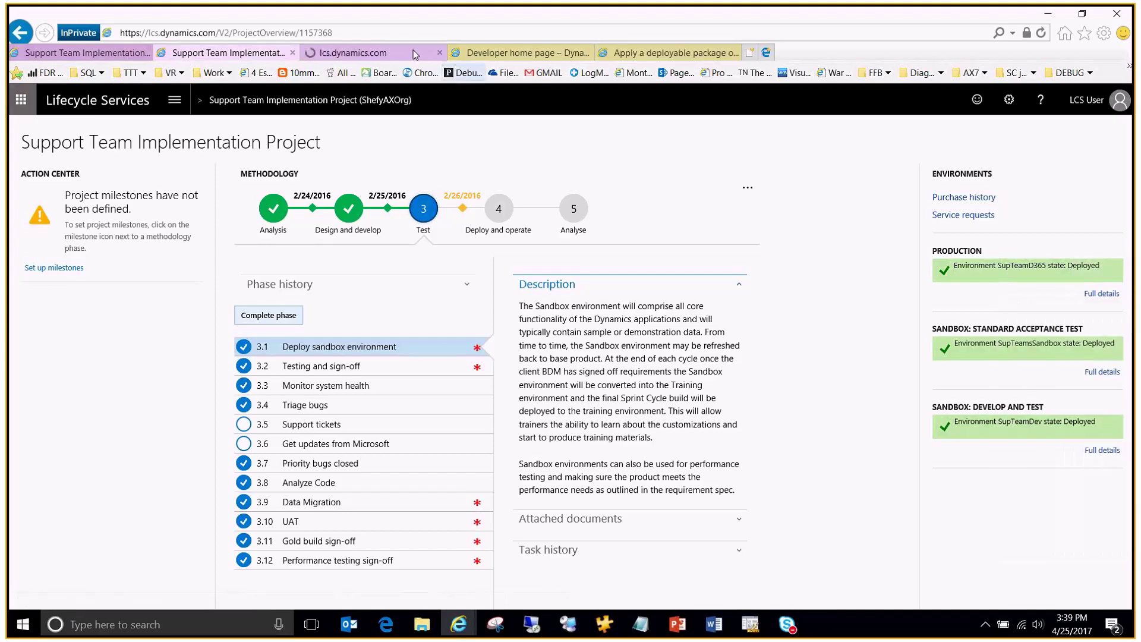
left_click(351, 51)
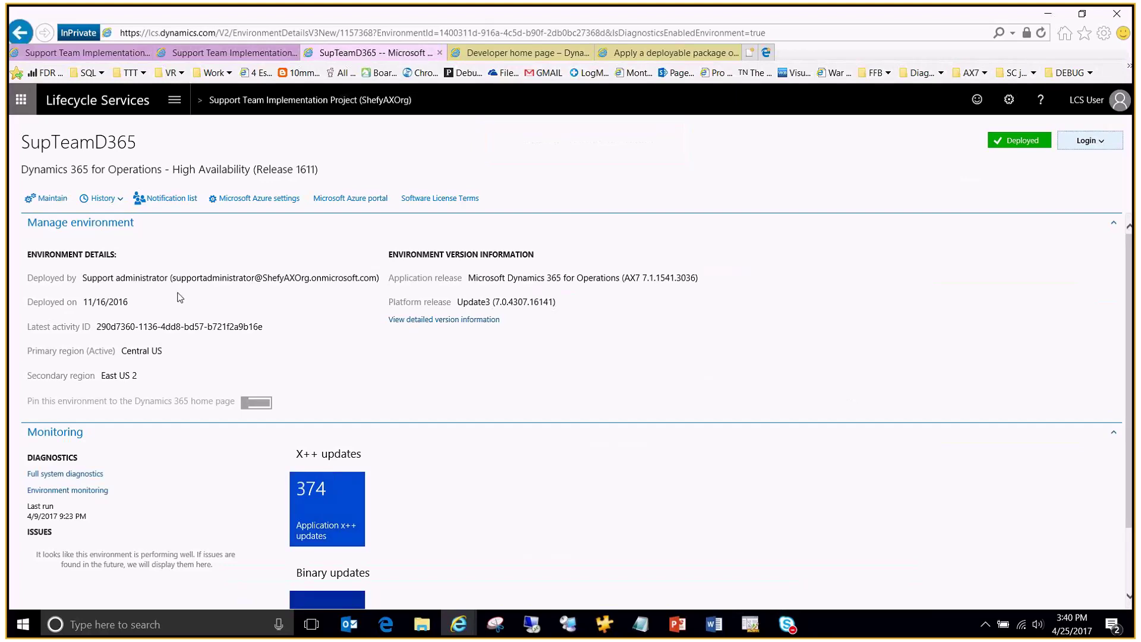
scroll(257, 300, "down", 2)
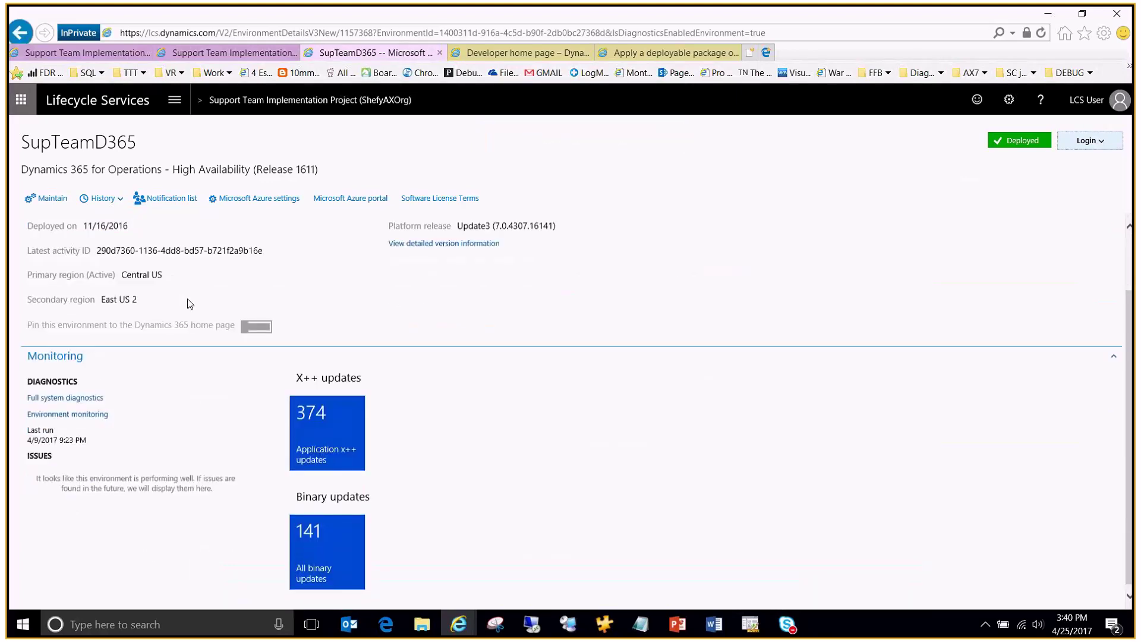
right_click(59, 415)
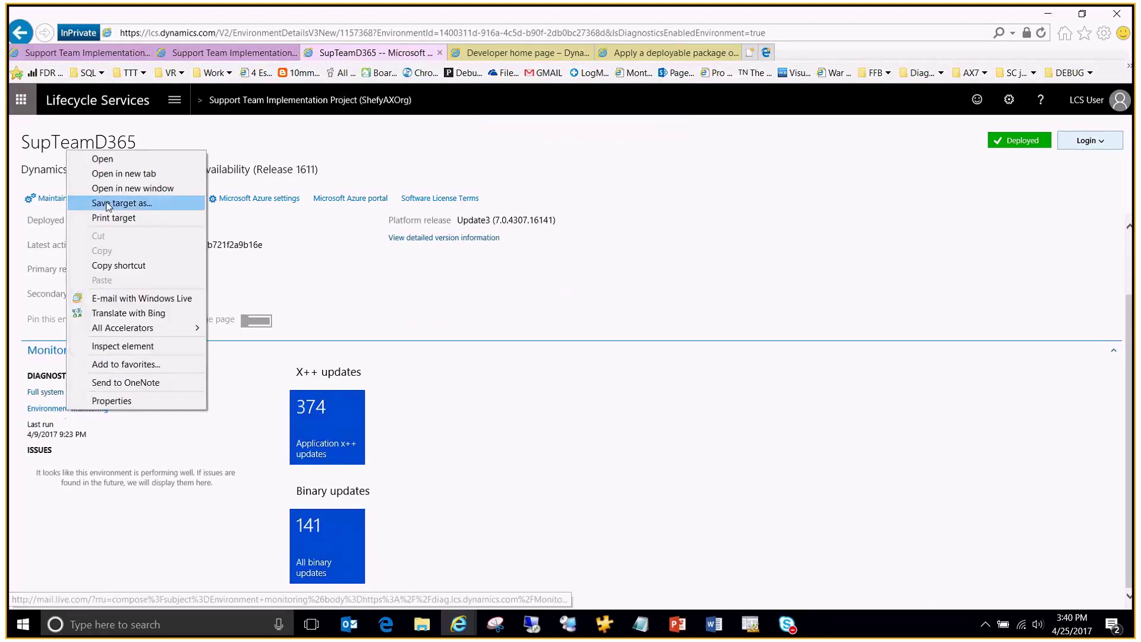
left_click(119, 174)
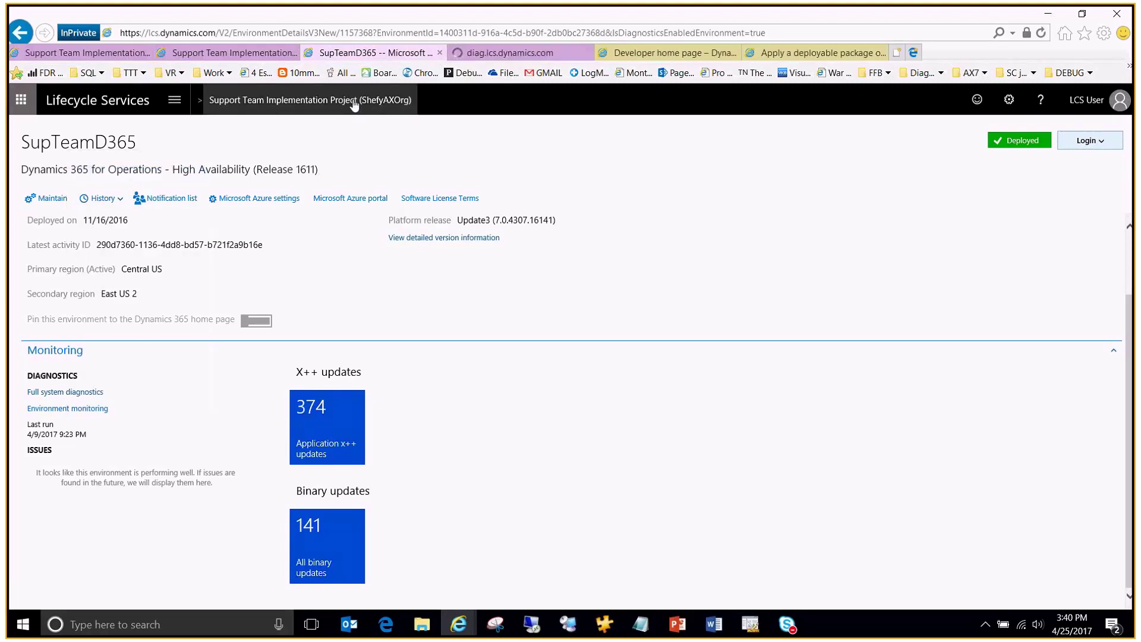
Step: Close the Developer home page and deployable package help tabs and show the monitoring tab
left_click(734, 53)
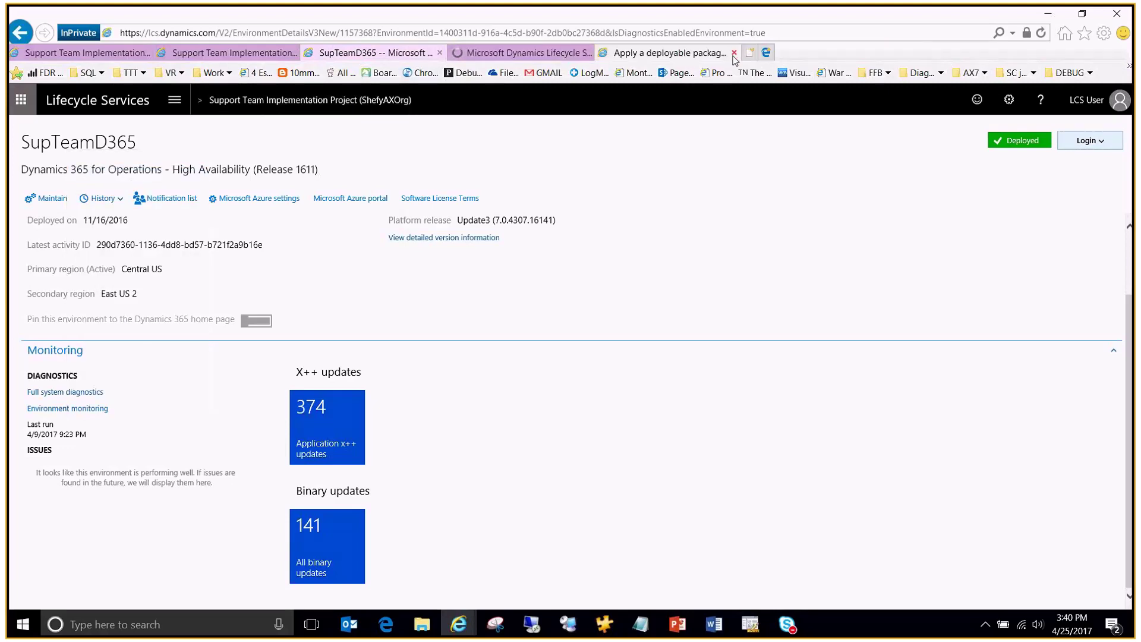
left_click(734, 54)
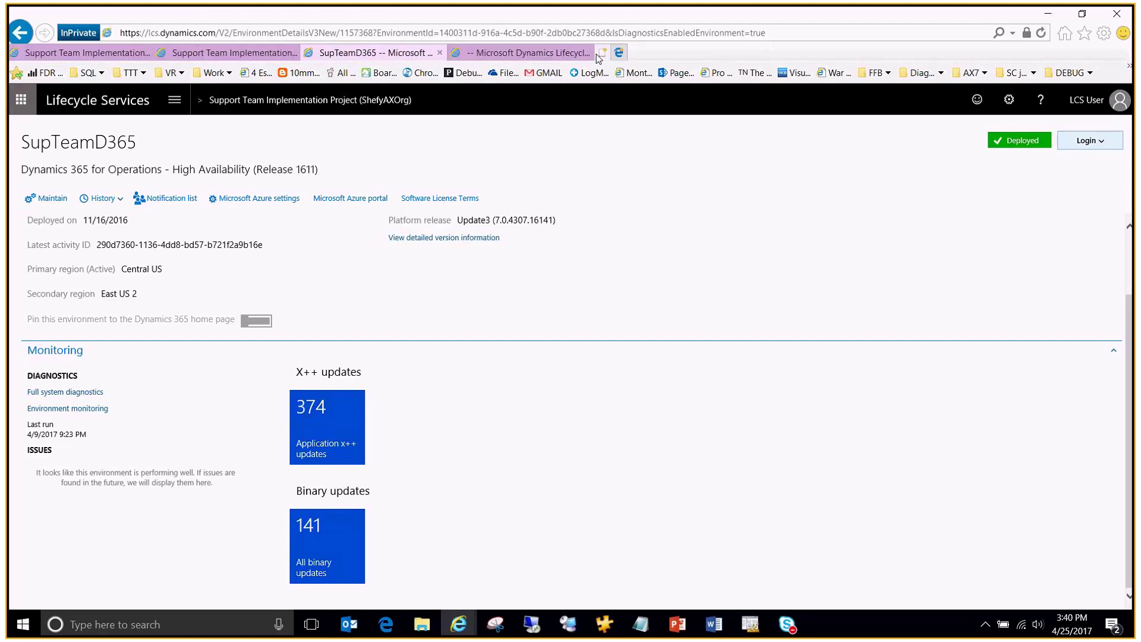
left_click(594, 54)
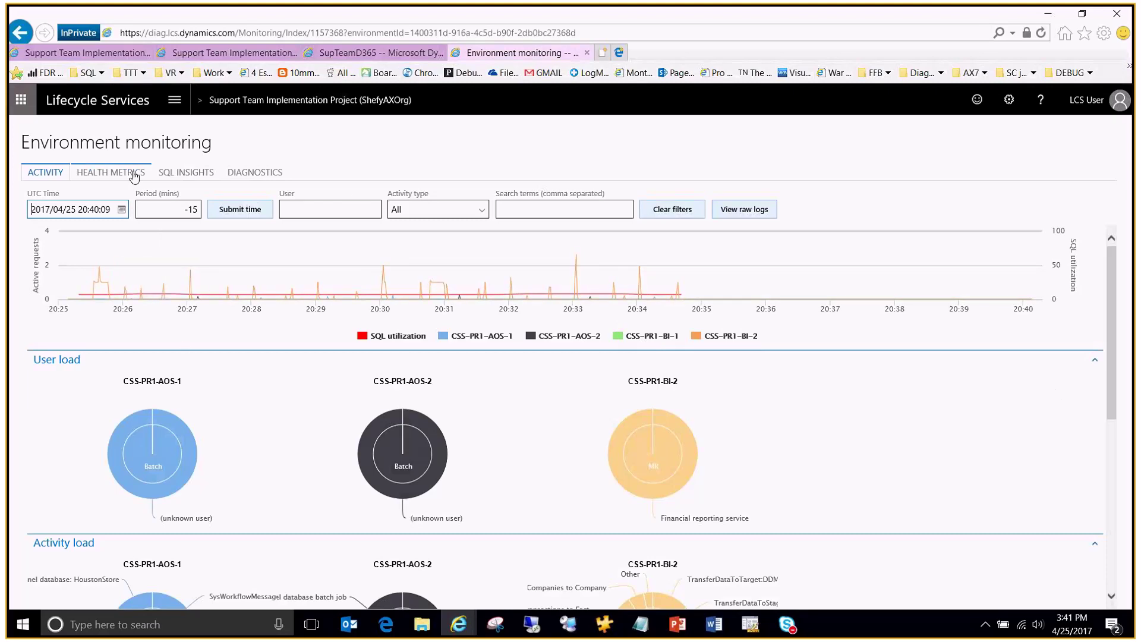
Step: Switch the production environment monitoring to Health metrics for the CSS-PR1 instances
left_click(113, 177)
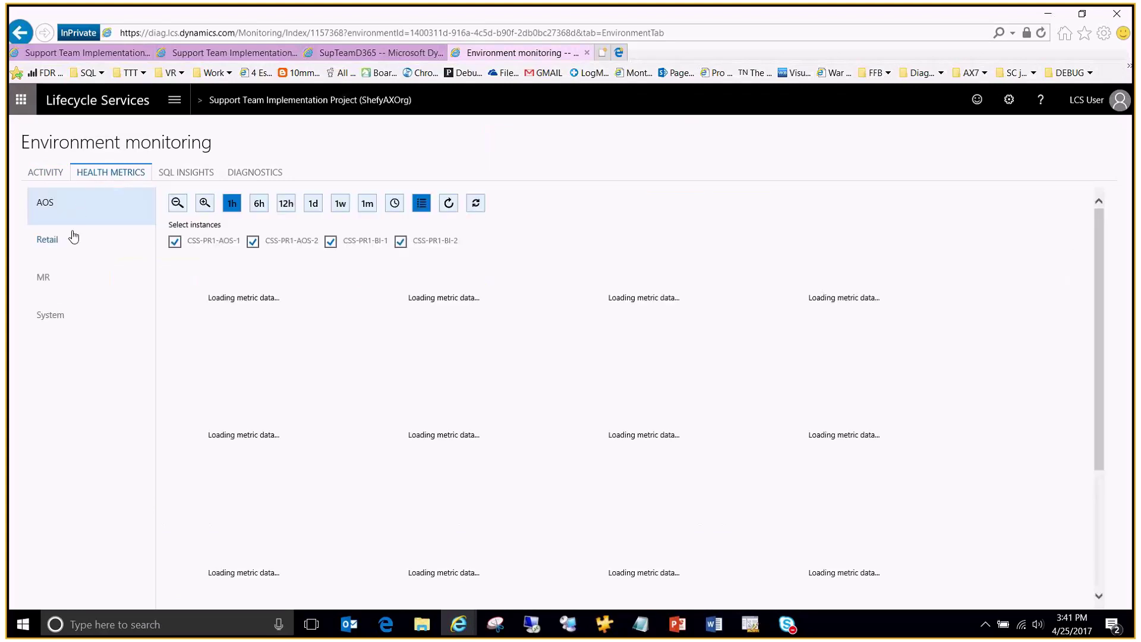
Step: Show MR health metrics with CSS-PR1-AOS-1 and CSS-PR1-AOS-2 excluded
left_click(45, 281)
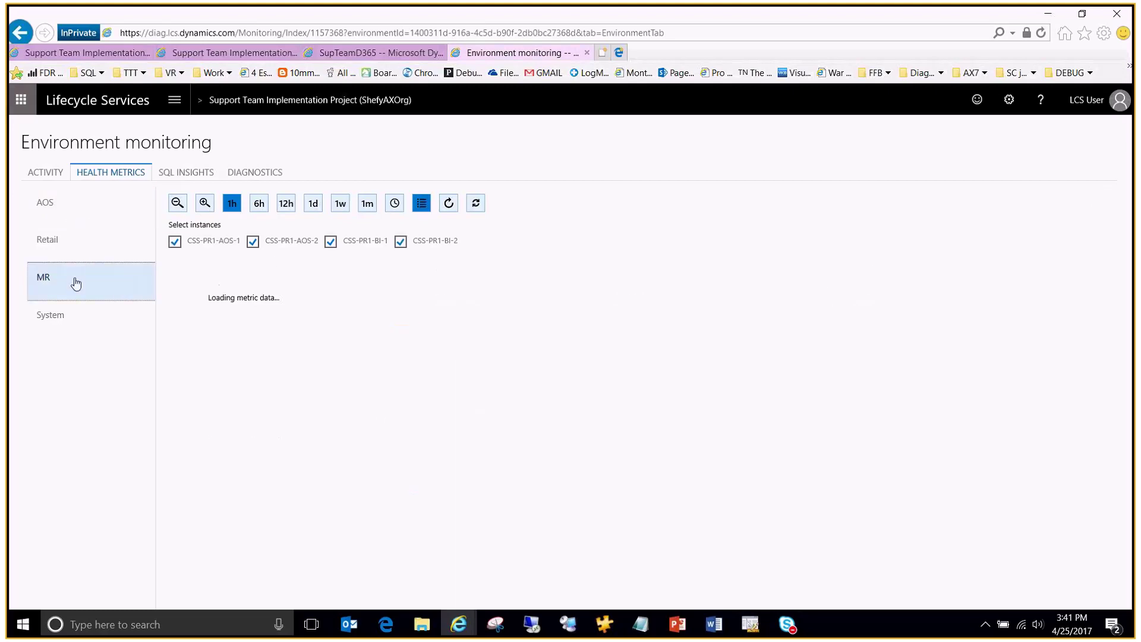
left_click(252, 242)
left_click(174, 242)
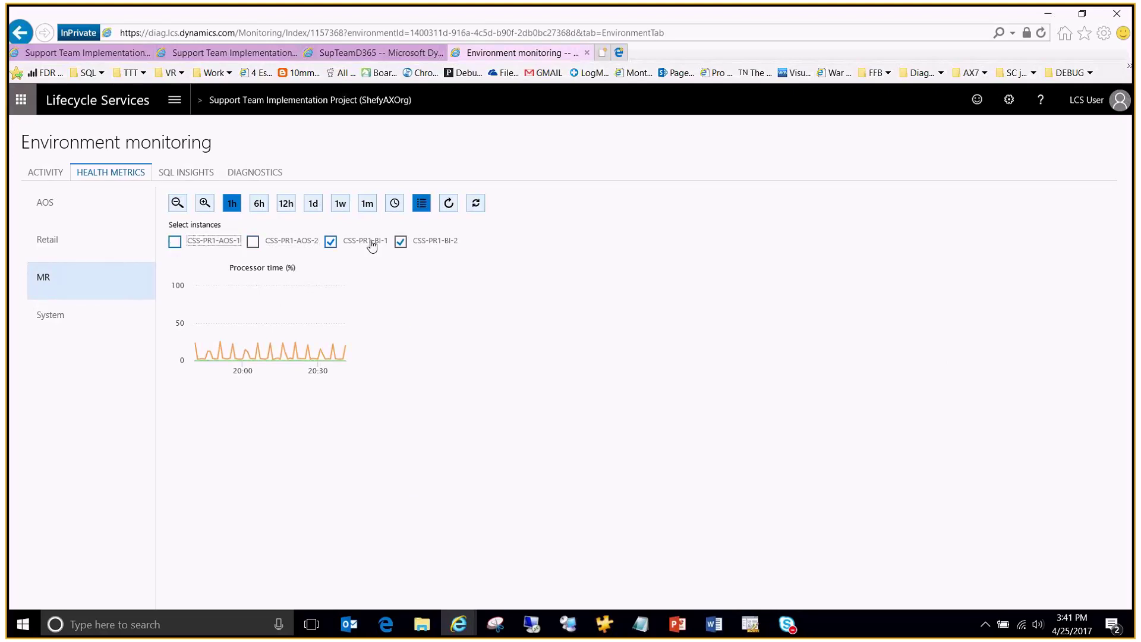
mouse_move(287, 349)
Step: Show System health metrics with both AOS instances excluded, then open SQL insights
left_click(69, 319)
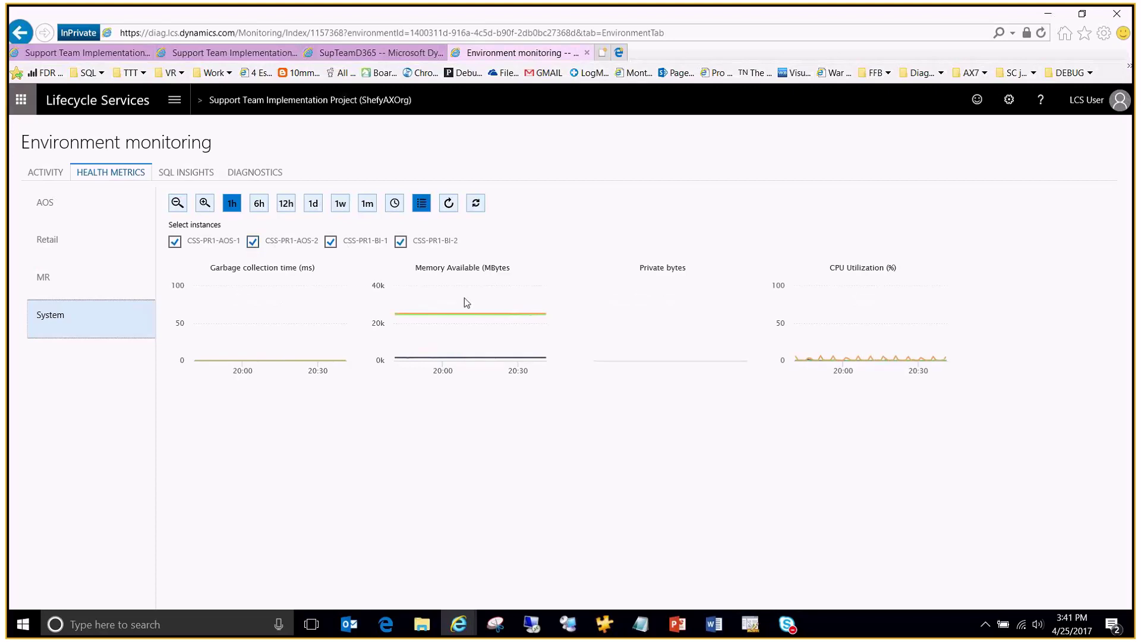
left_click(253, 241)
left_click(175, 241)
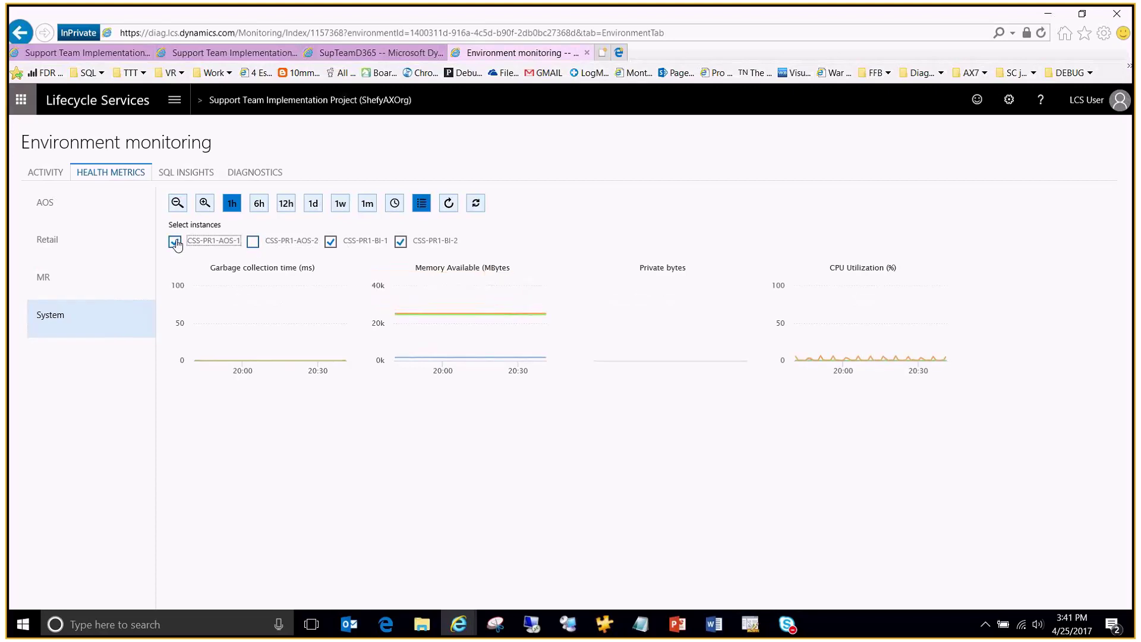
mouse_move(476, 320)
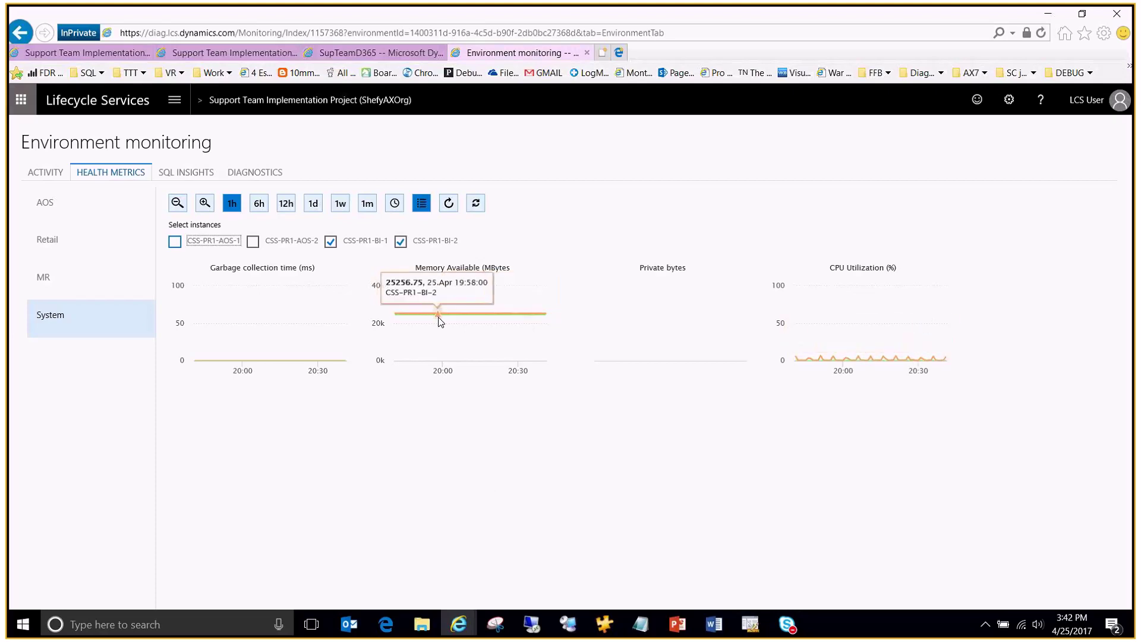
left_click(187, 175)
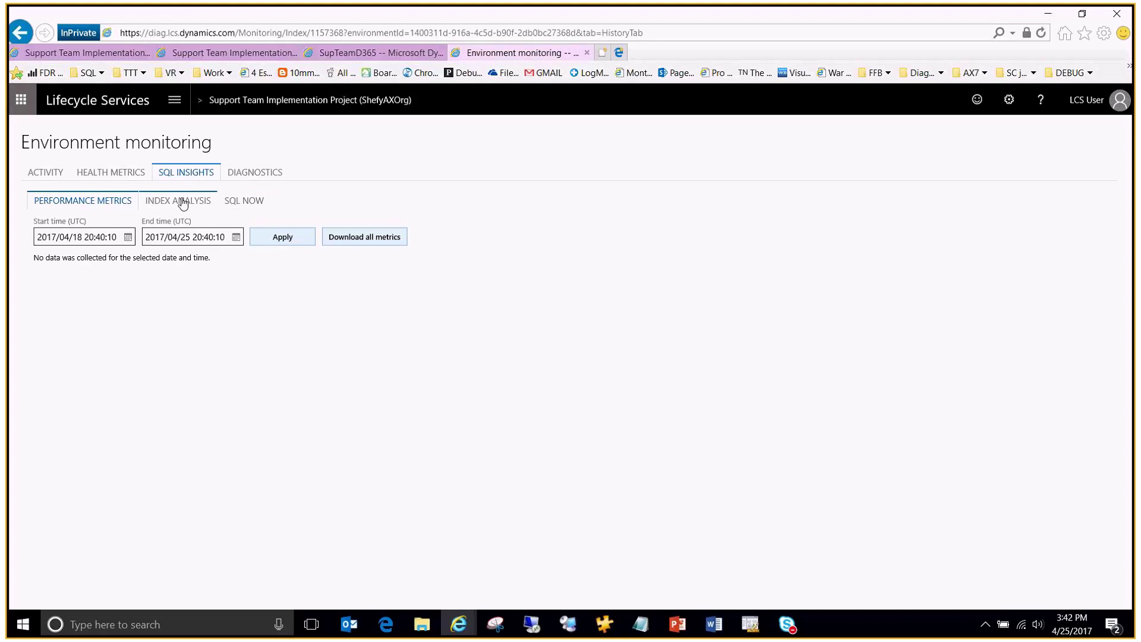
Step: Review the SQL Now statements and lock info, then return to the project overview
left_click(248, 205)
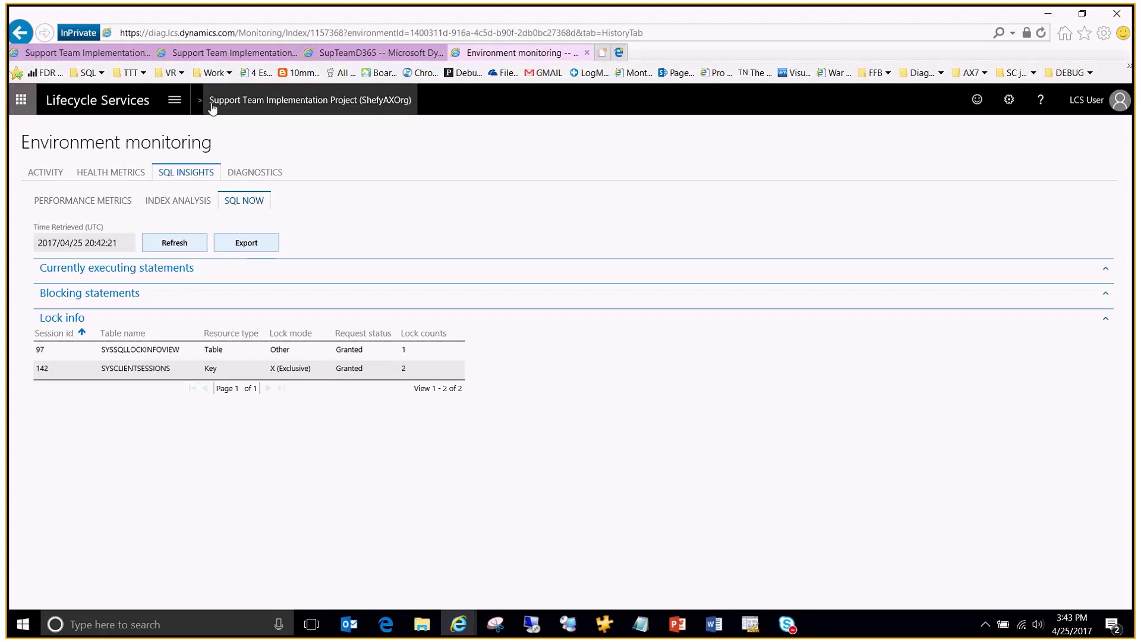
left_click(315, 105)
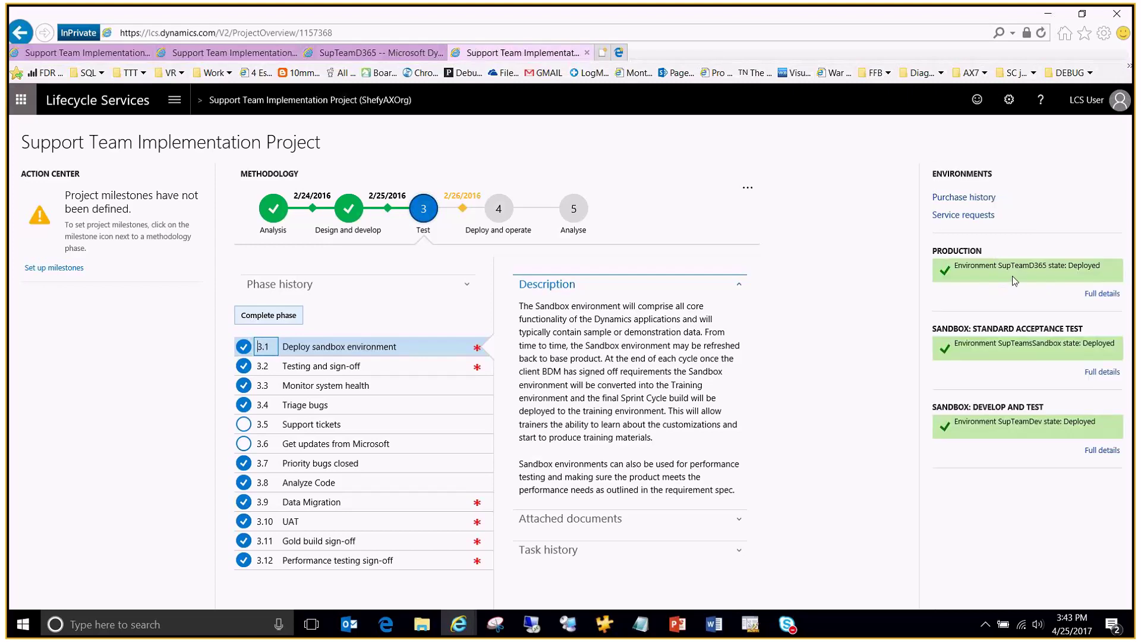
Step: Open SupTeamsSandbox full details in a new tab and go to its Environment monitoring
right_click(1093, 372)
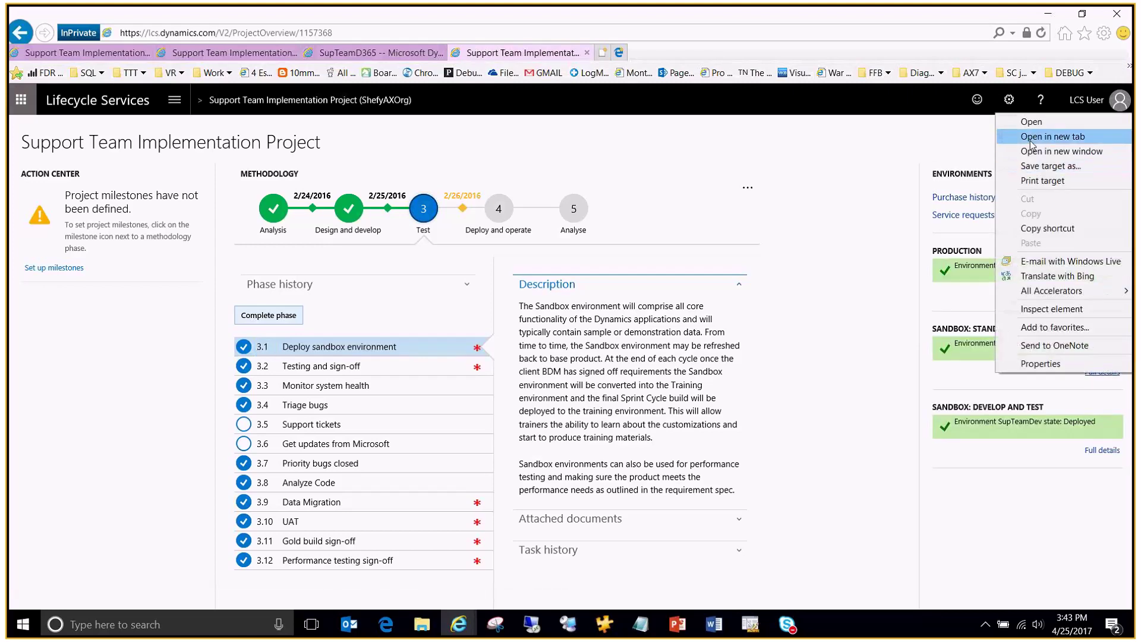
left_click(1052, 137)
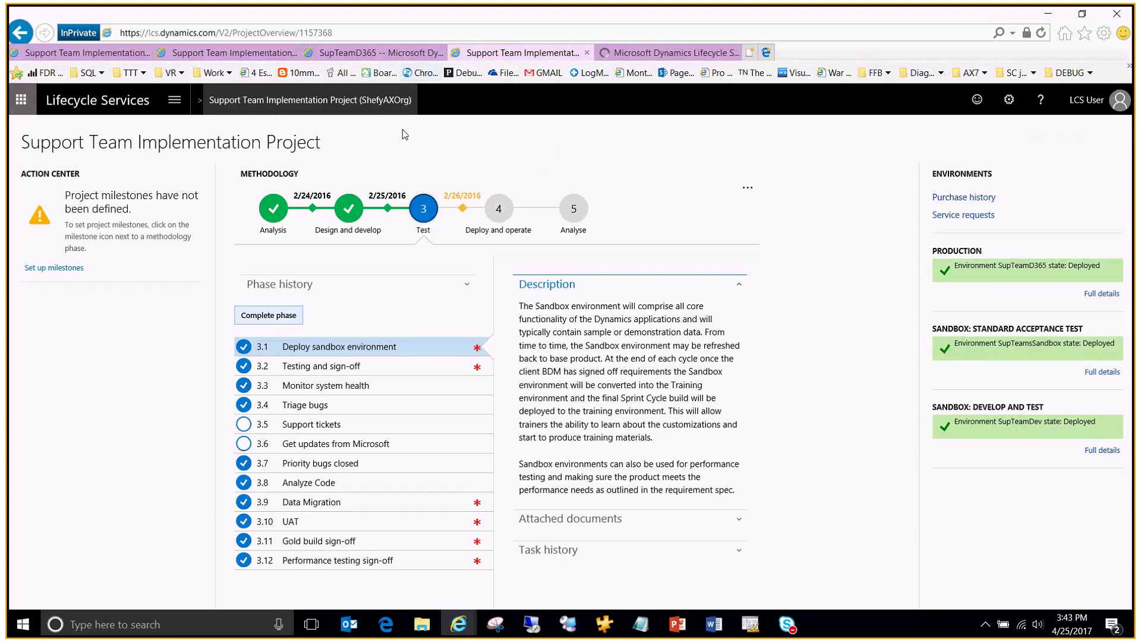
left_click(654, 53)
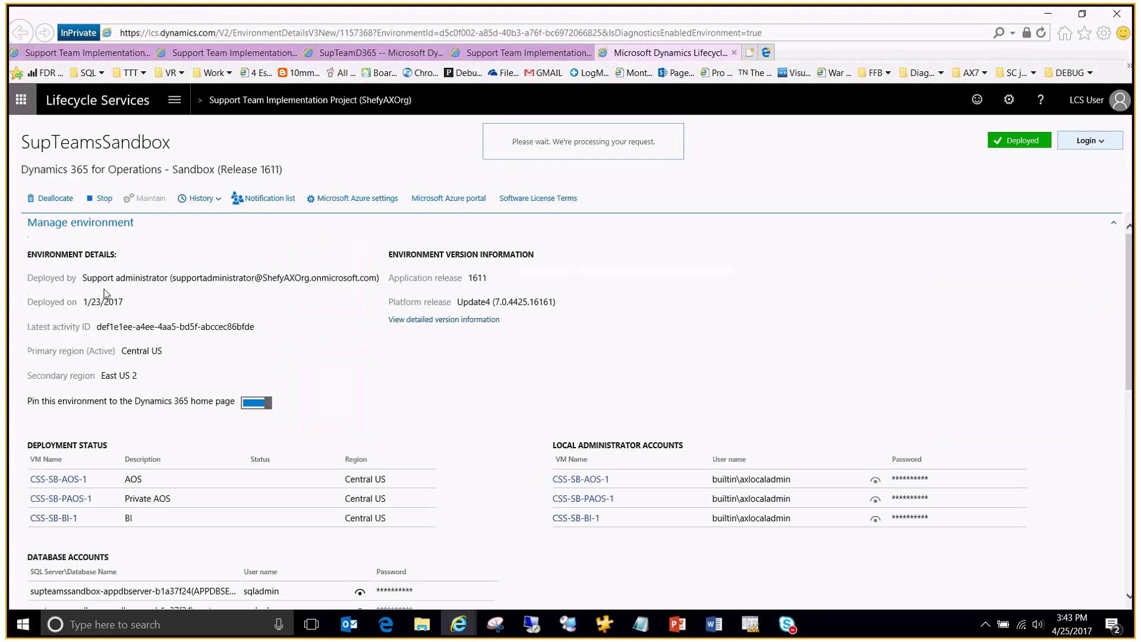
scroll(144, 292, "down", 3)
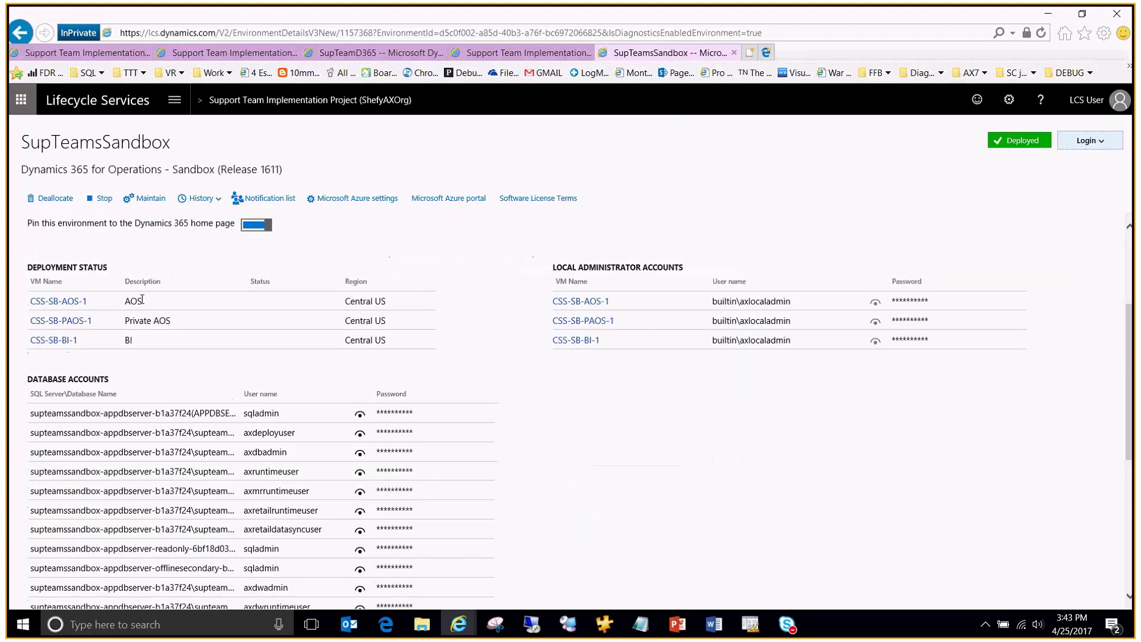
scroll(146, 355, "down", 5)
left_click(49, 409)
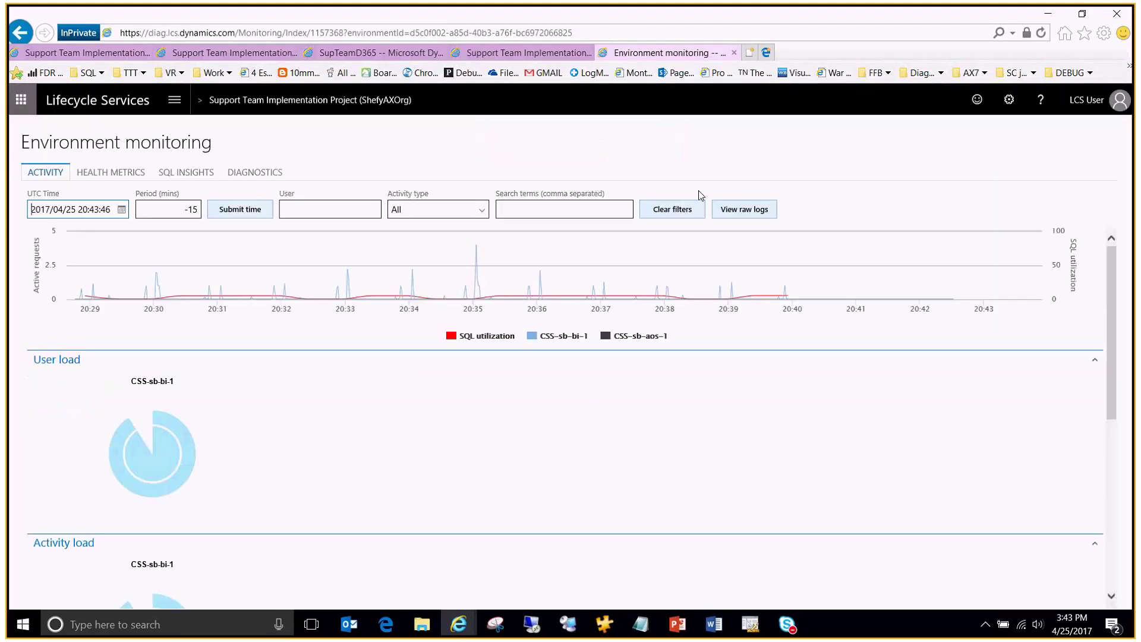
Step: Open the View raw logs query form from the sandbox Activity tab
left_click(743, 217)
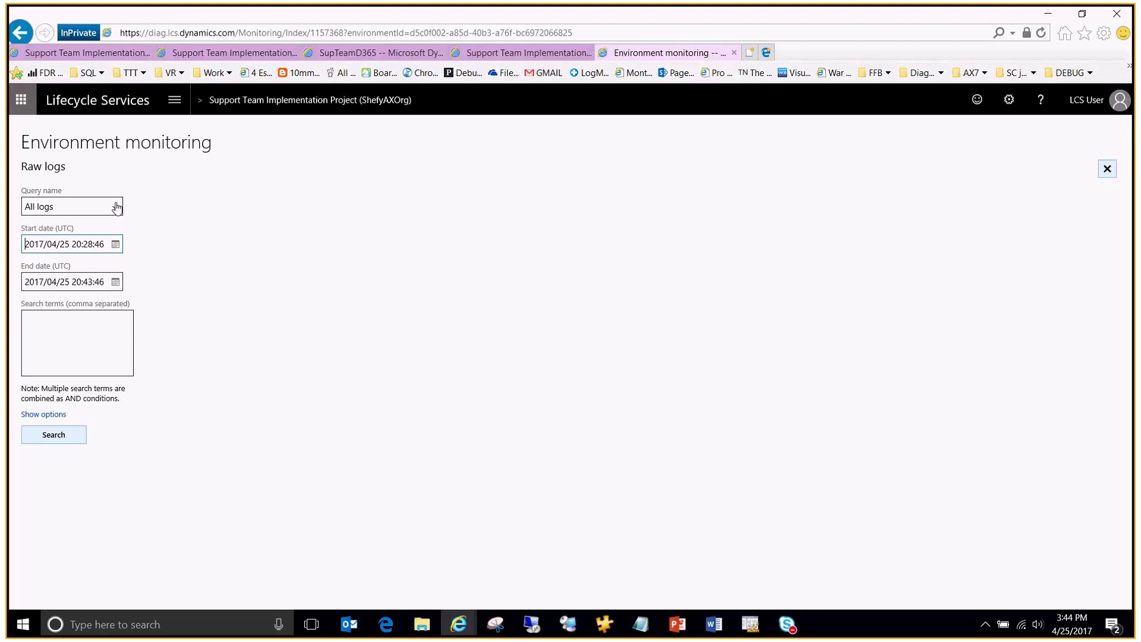
Step: Choose the Financial reporting daily error summary query and set the row limit to 5000
left_click(117, 208)
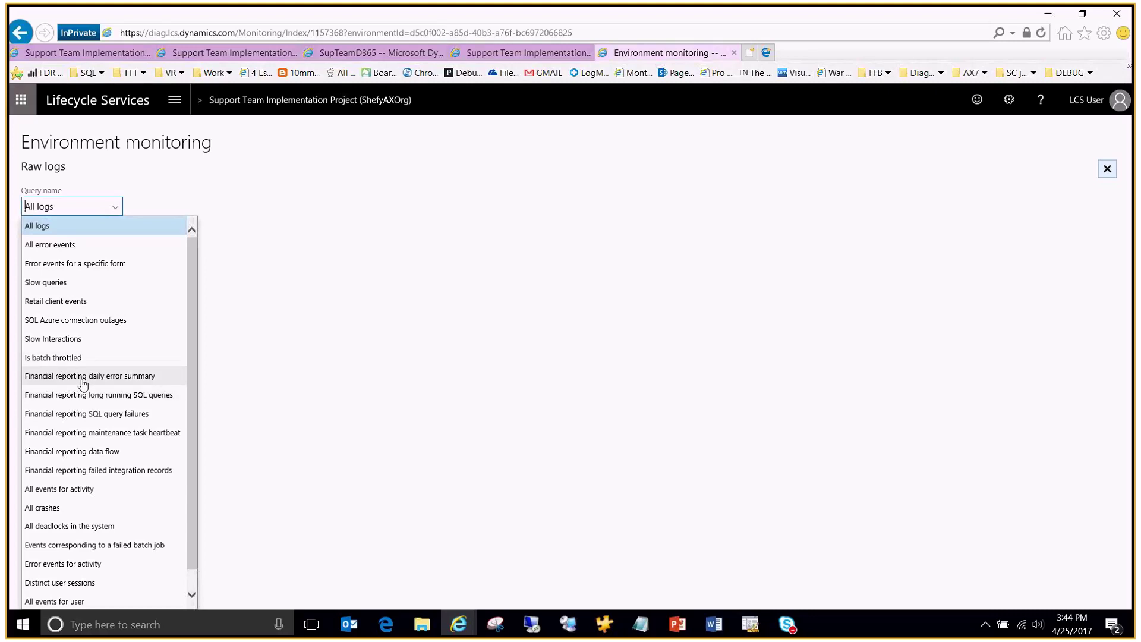
left_click(65, 377)
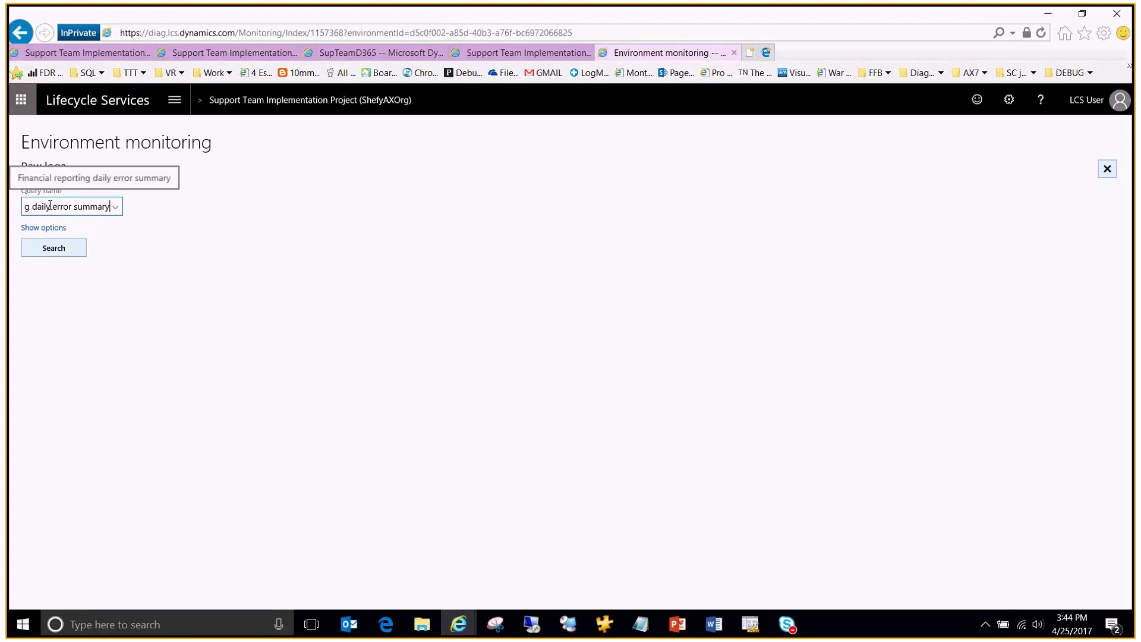
left_click(57, 233)
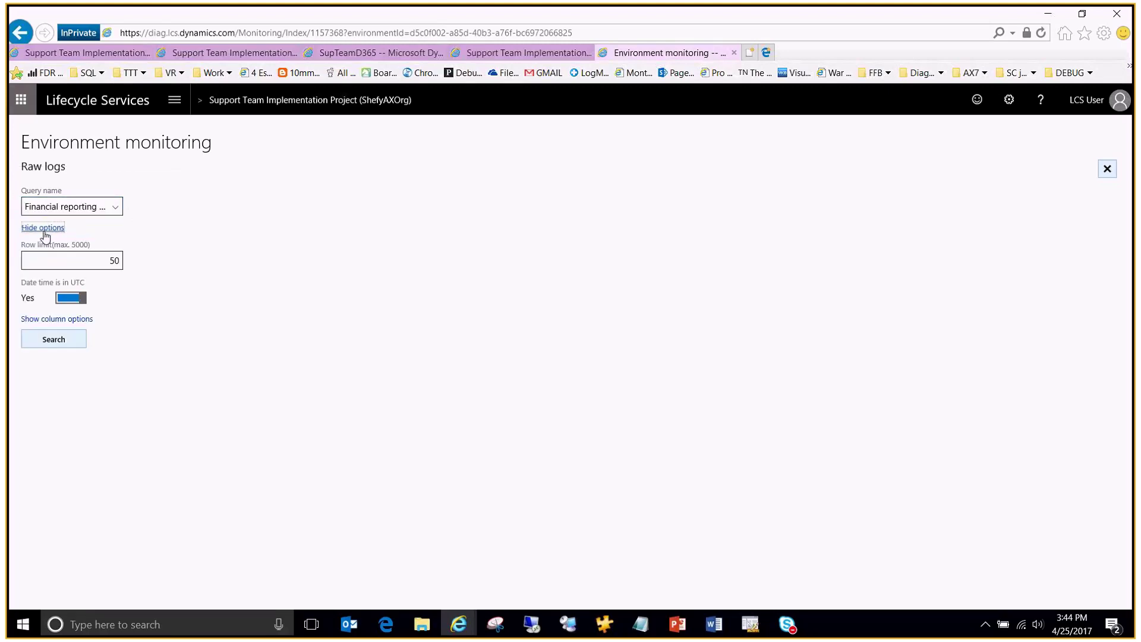
left_click_drag(54, 257, 130, 265)
type("5000")
Step: Confirm the query selection and row limit, then run the search for 25 results
left_click(61, 206)
left_click(60, 206)
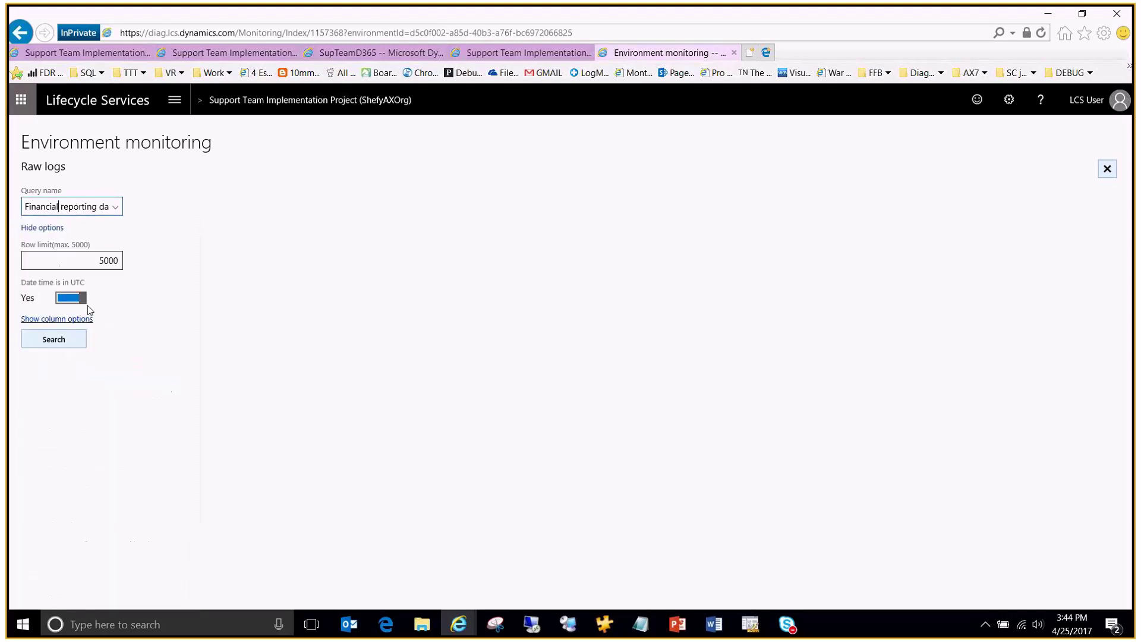
left_click(56, 231)
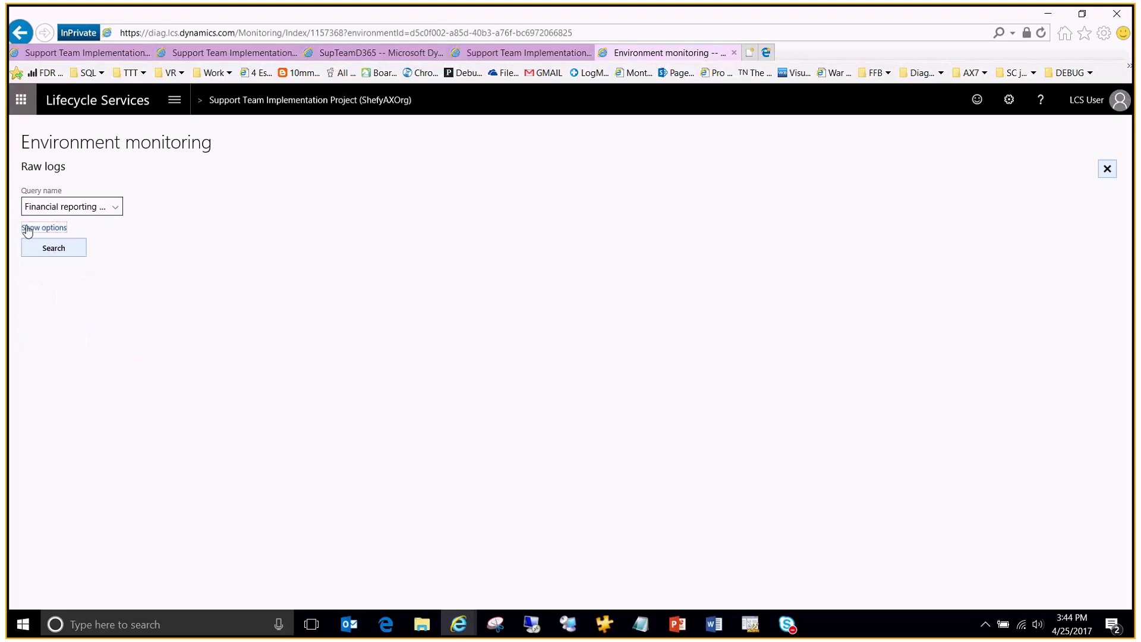
left_click(57, 229)
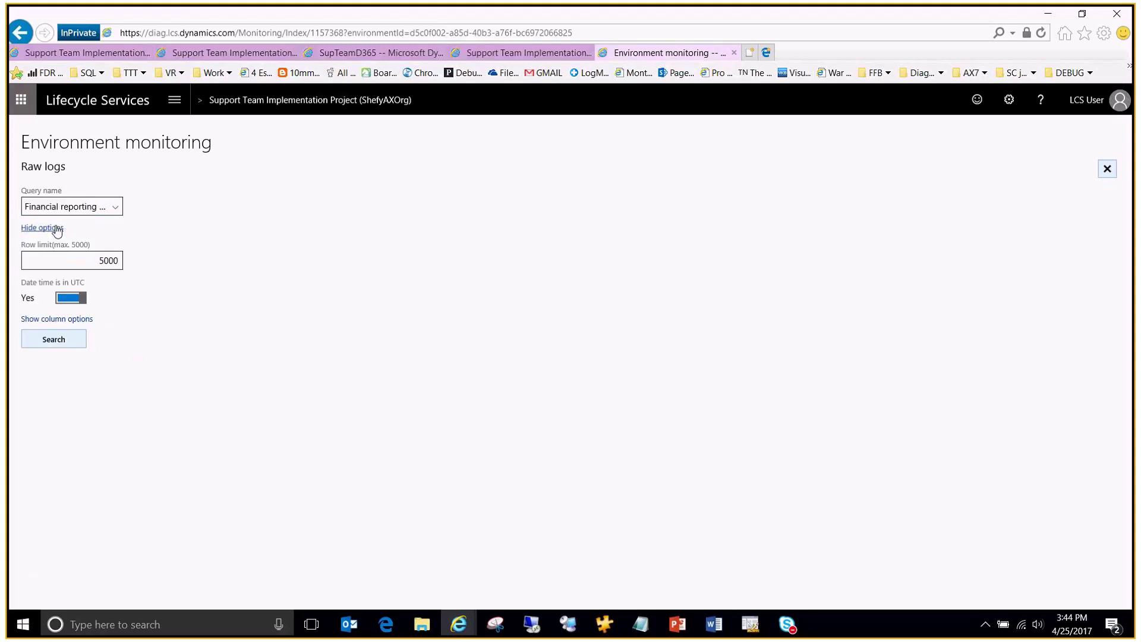
key("Tab")
left_click_drag(87, 264, 79, 257)
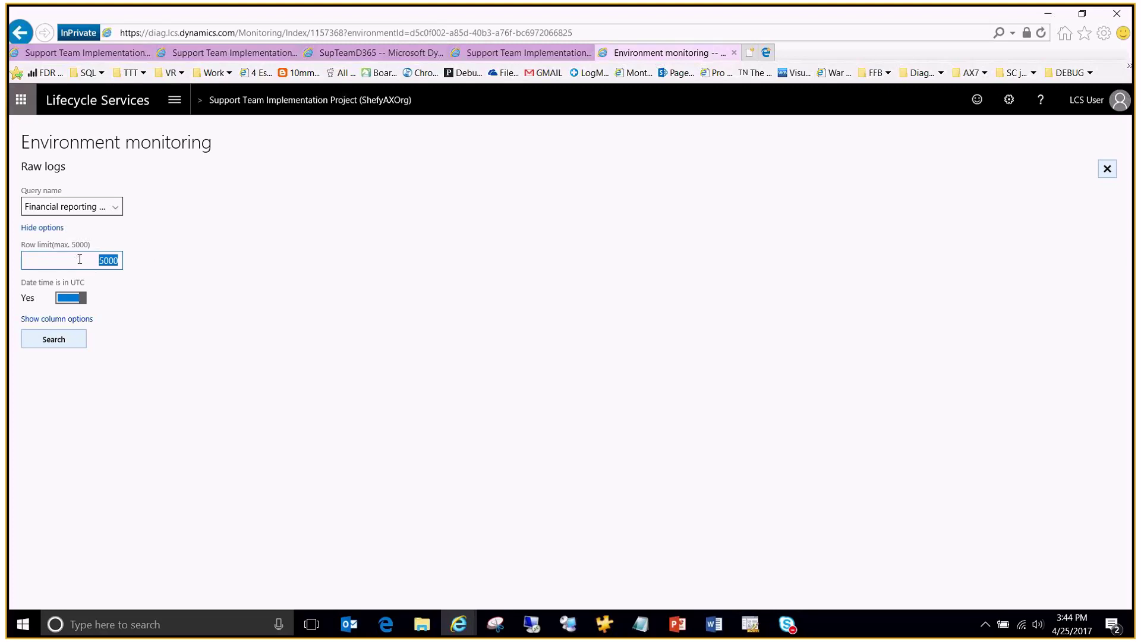
left_click(51, 339)
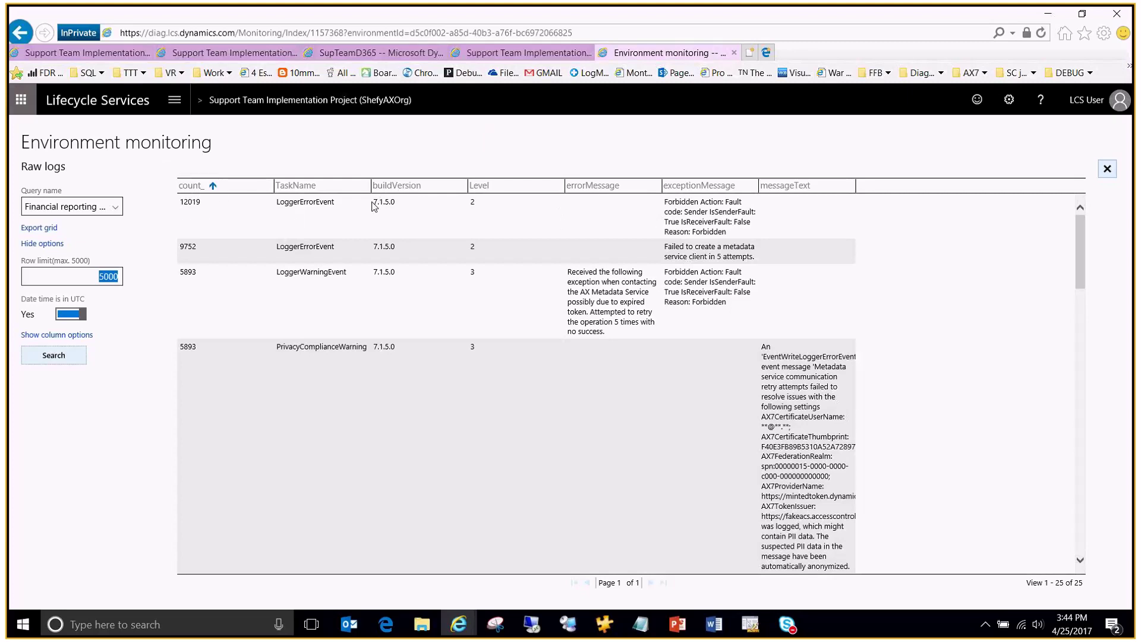
left_click_drag(373, 201, 400, 204)
scroll(733, 286, "down", 10)
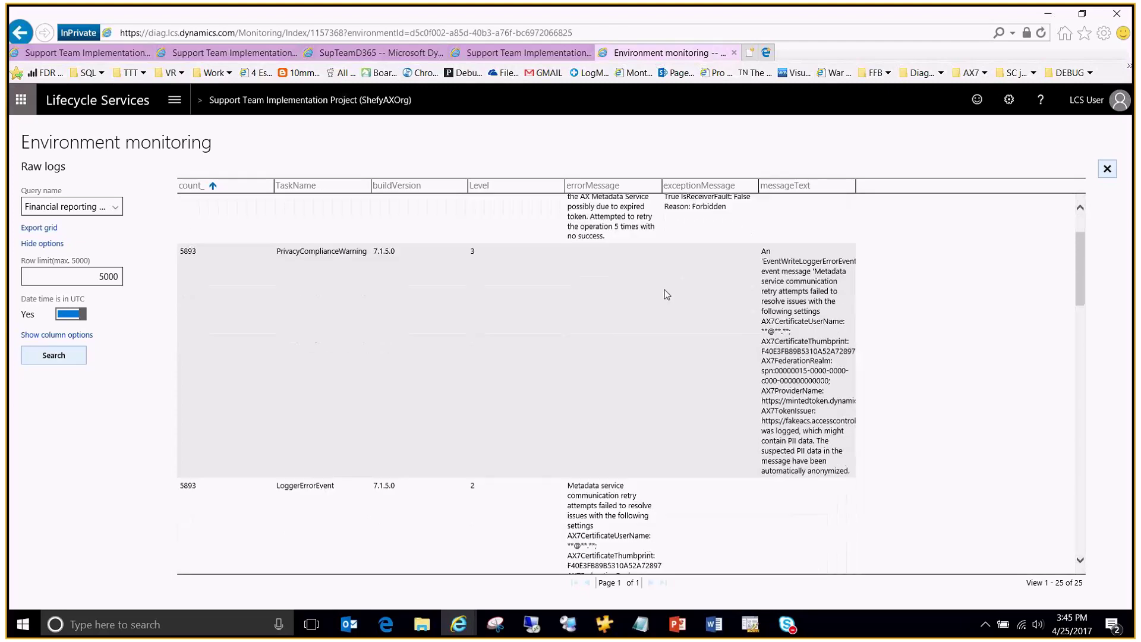
scroll(632, 303, "up", 5)
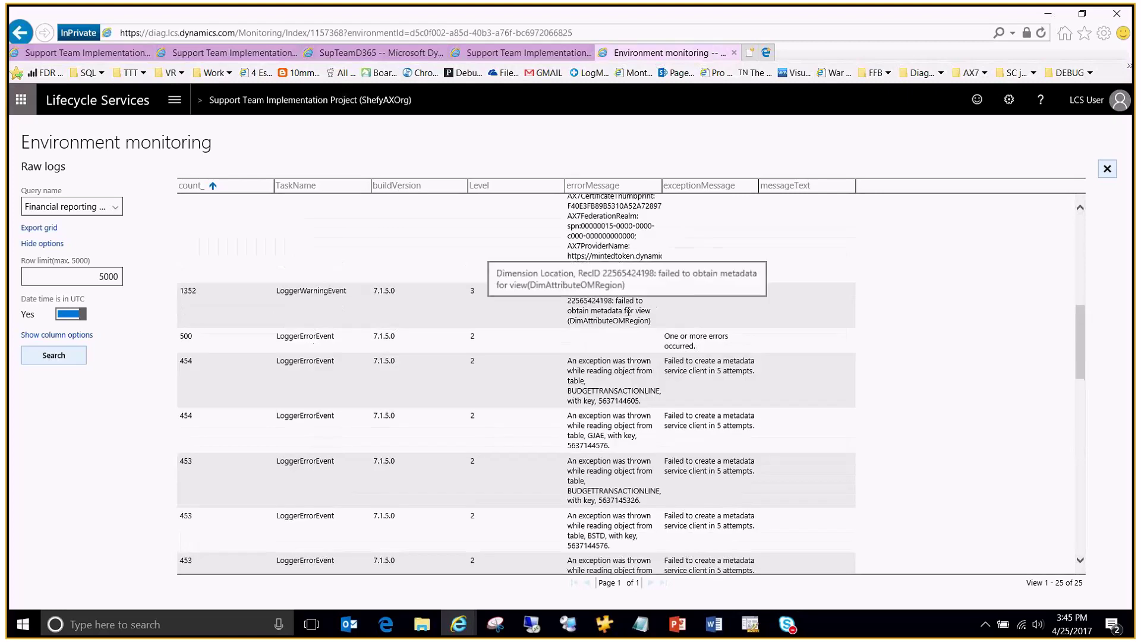
scroll(628, 311, "up", 3)
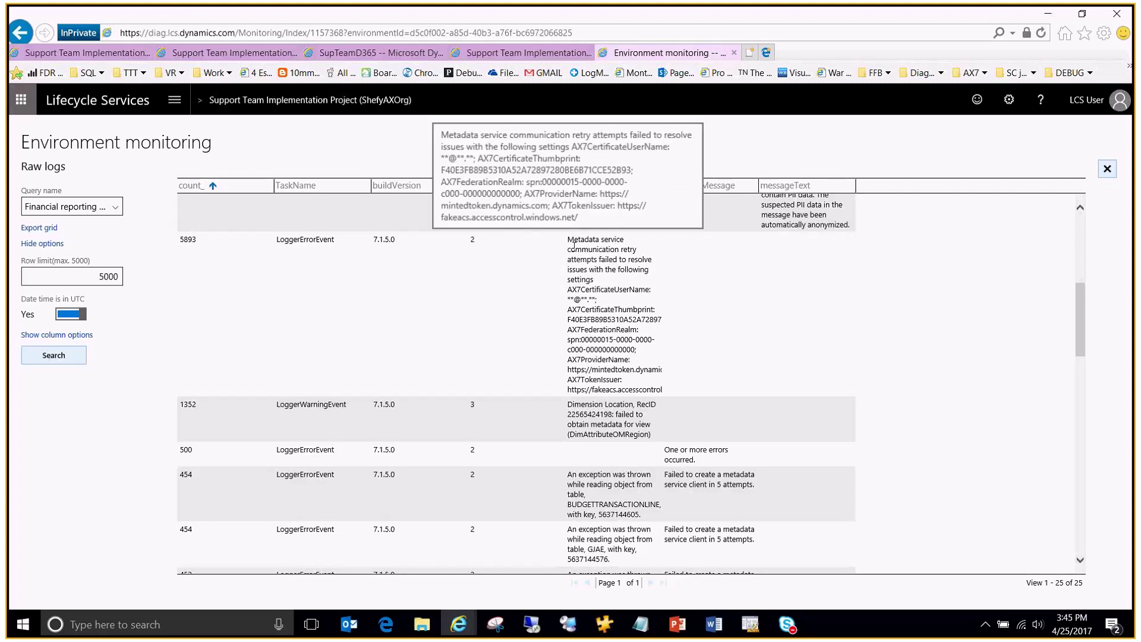
scroll(720, 345, "up", 3)
scroll(721, 344, "up", 3)
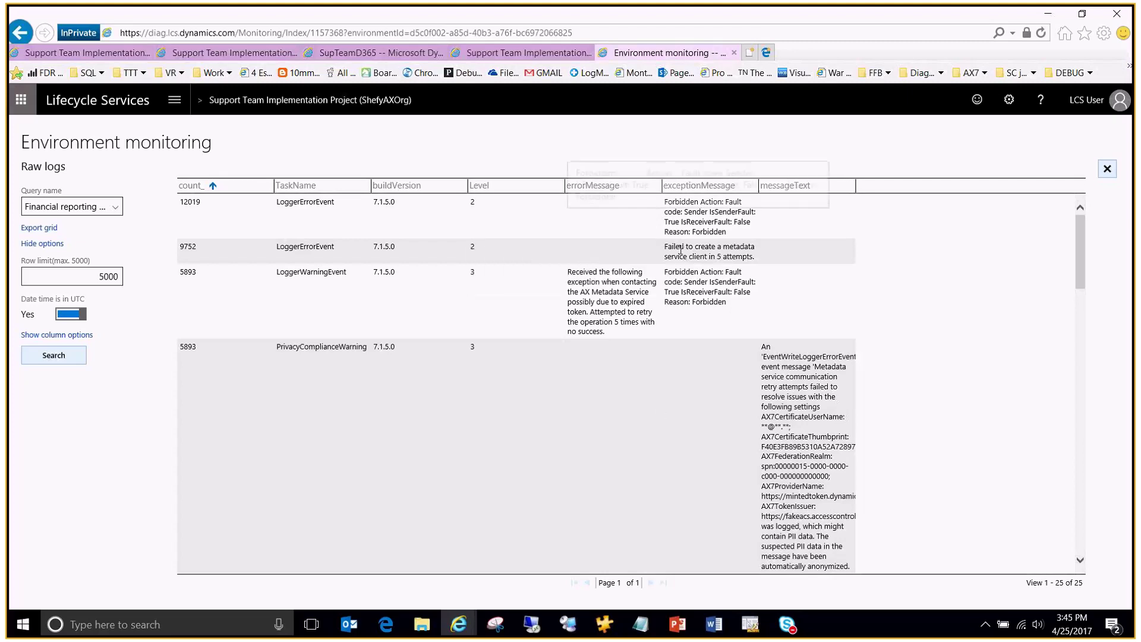
Step: Choose the saved 'Financial reporting data flow' query
left_click(116, 208)
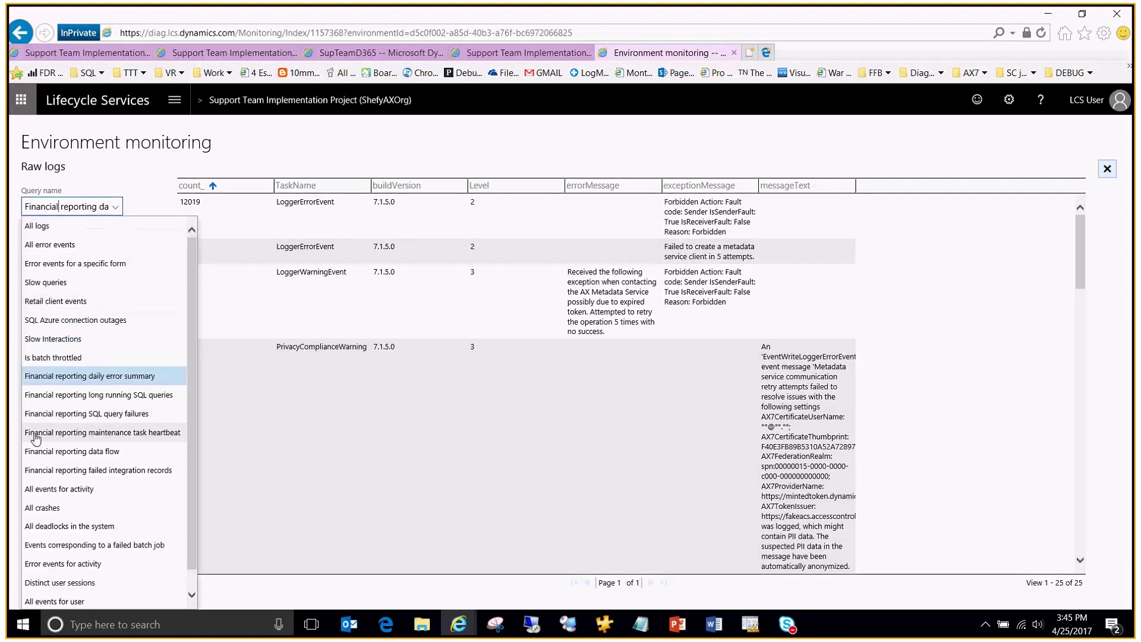
left_click(69, 453)
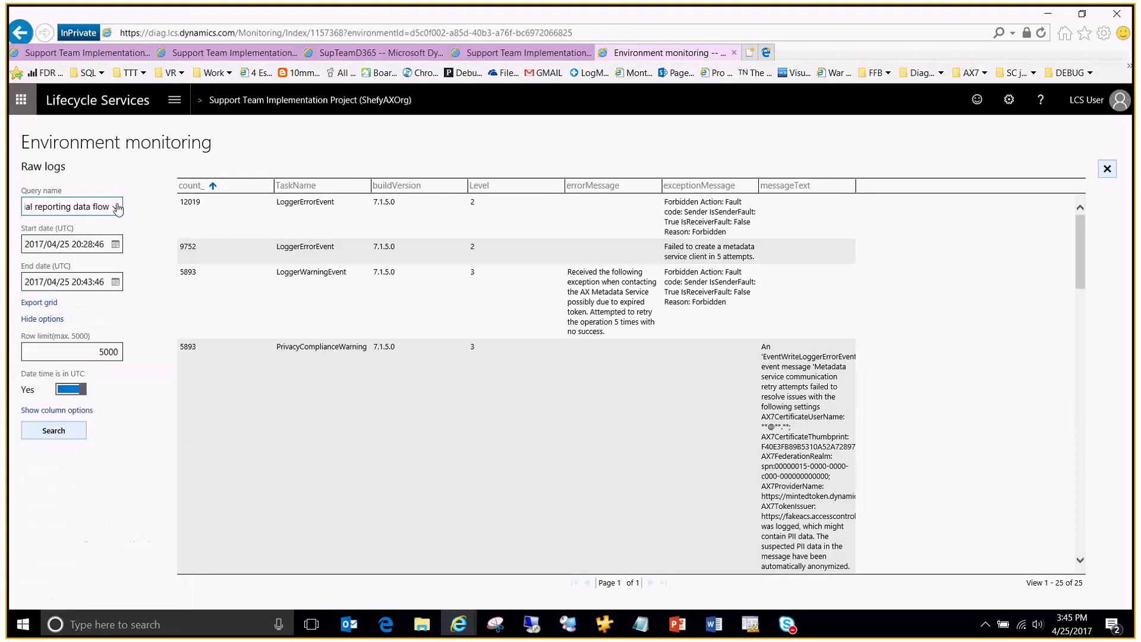
left_click(117, 208)
left_click(57, 453)
Step: Change the day of both the start and end dates to the 20th
double_click(65, 243)
type("20")
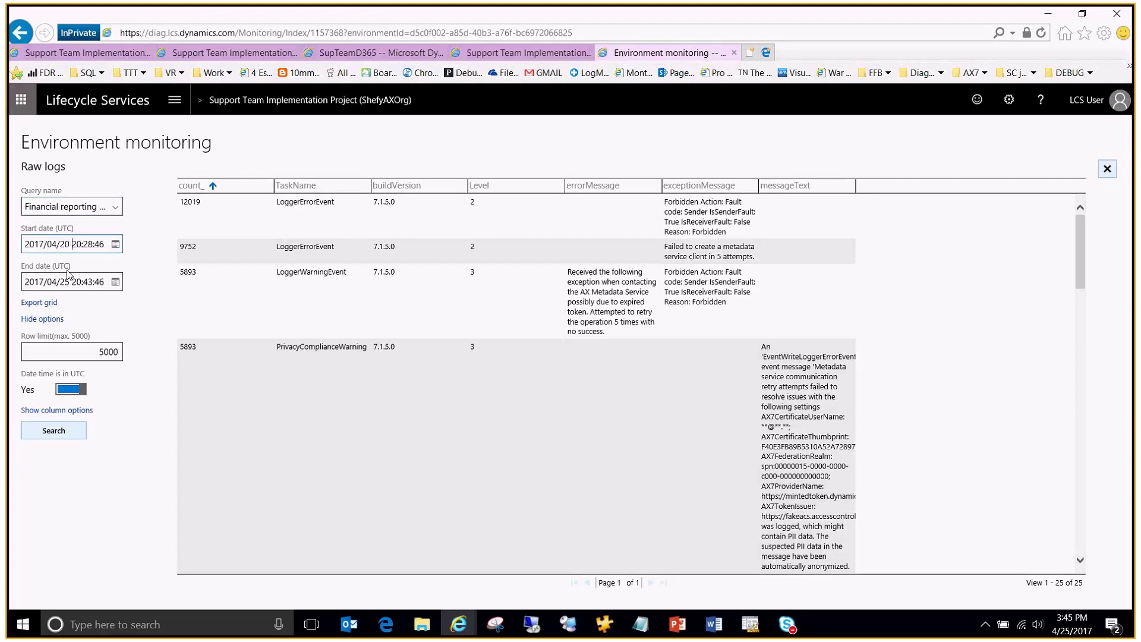
left_click(67, 282)
double_click(65, 281)
type("20")
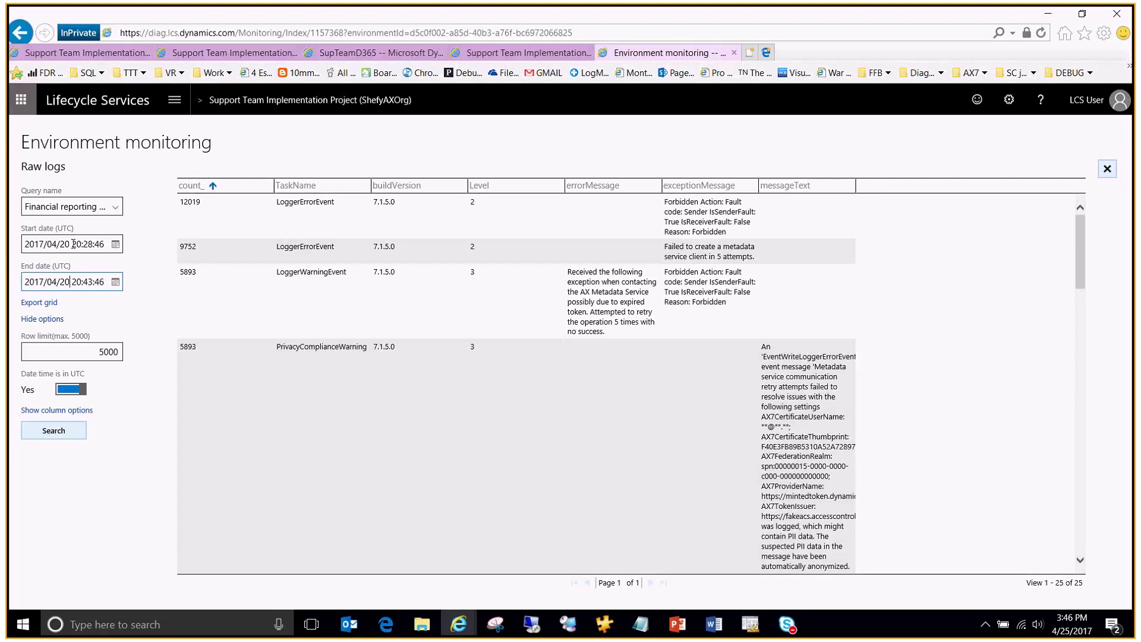
Step: Set the start time to 15:10:46 and the end time to 19:43:46
double_click(77, 282)
left_click(82, 245)
type("15")
left_click(91, 244)
type("10")
left_click(78, 282)
type("19")
left_click(86, 282)
Step: Run the search to list 1,397 records, then widen the TIMESTAMP and name columns
left_click(52, 436)
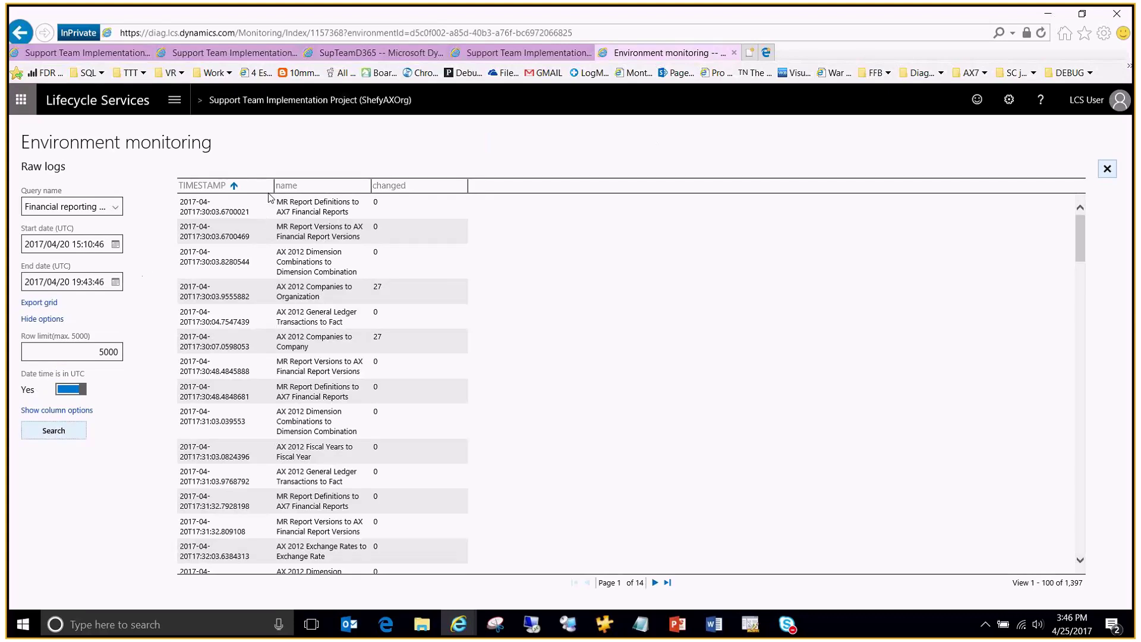
left_click_drag(275, 188, 328, 187)
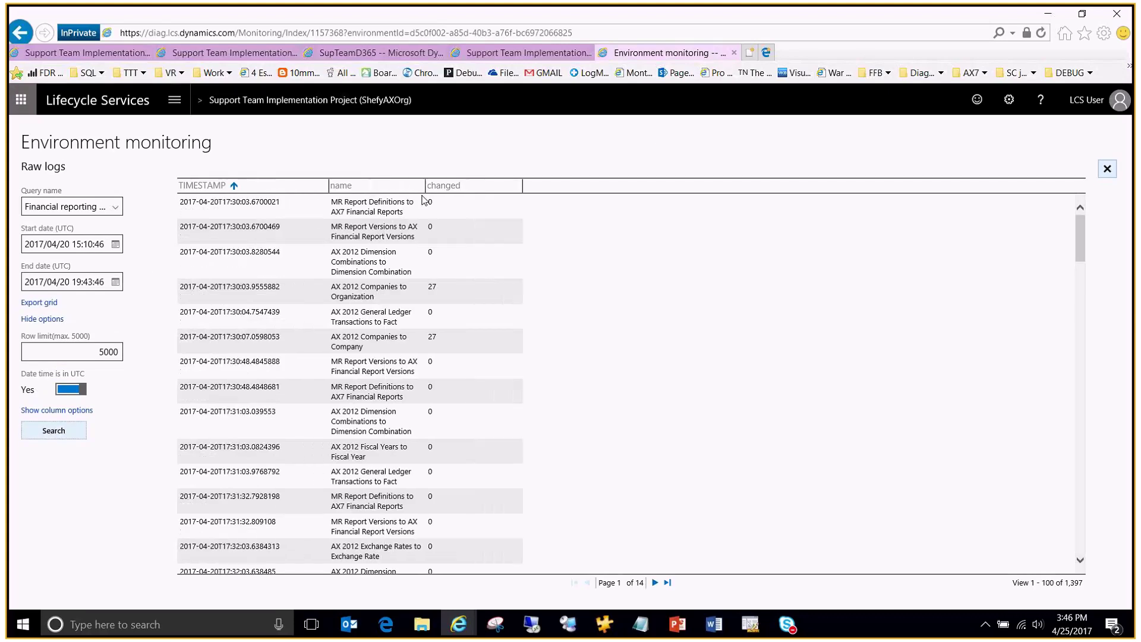
left_click_drag(426, 188, 543, 184)
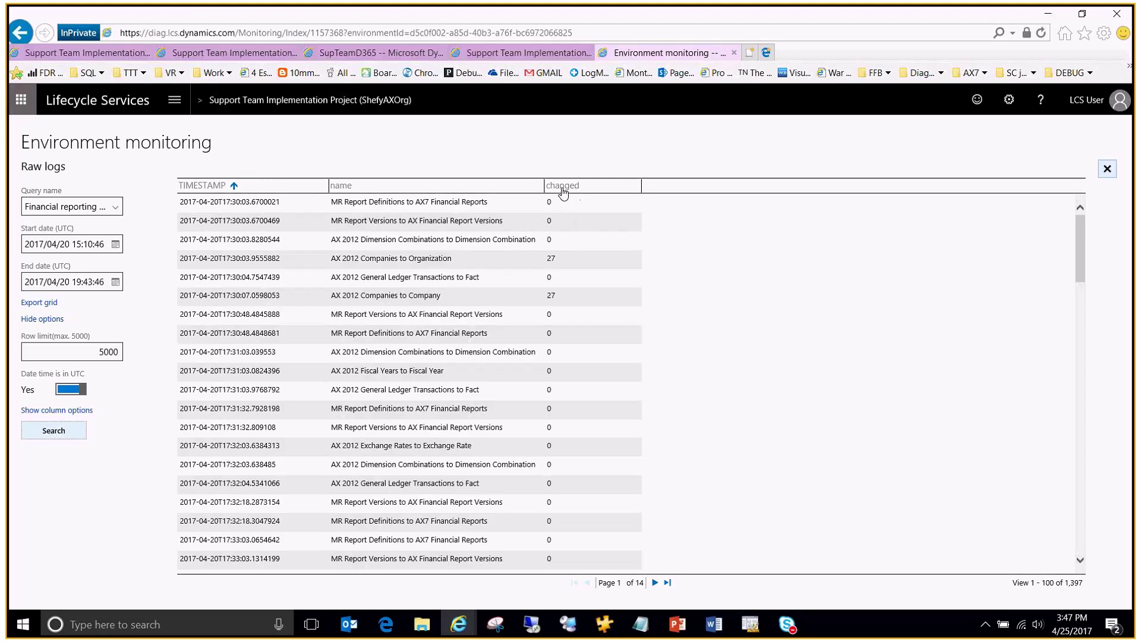
Step: Sort by changed count descending and highlight the General Ledger Transactions to Fact name
left_click(572, 188)
left_click(572, 189)
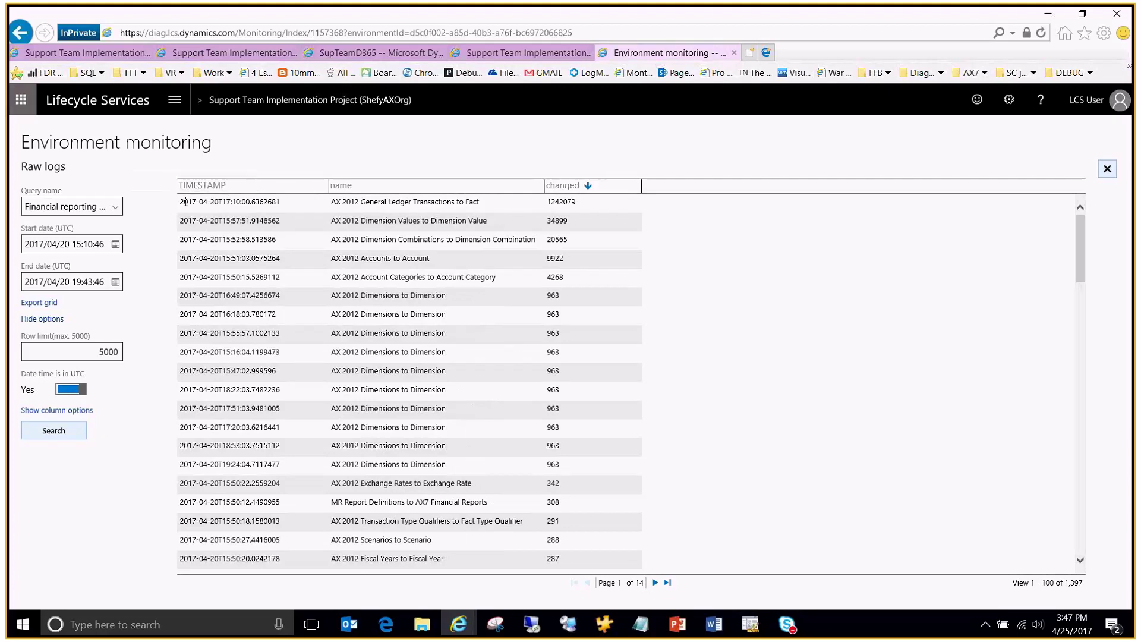
left_click_drag(104, 245, 72, 244)
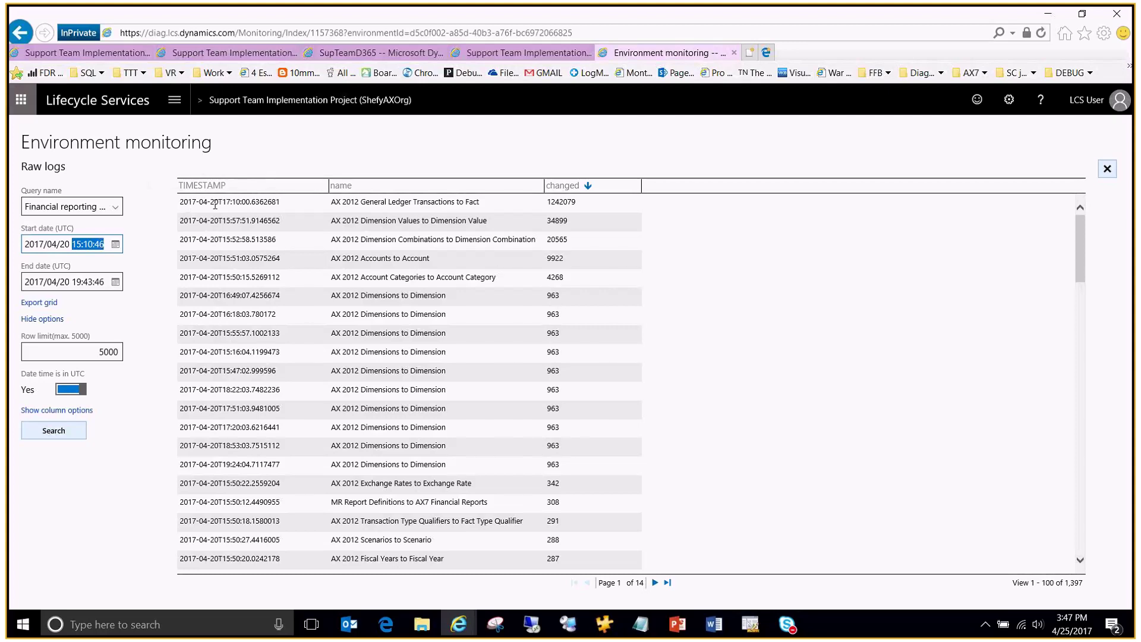
left_click(280, 203)
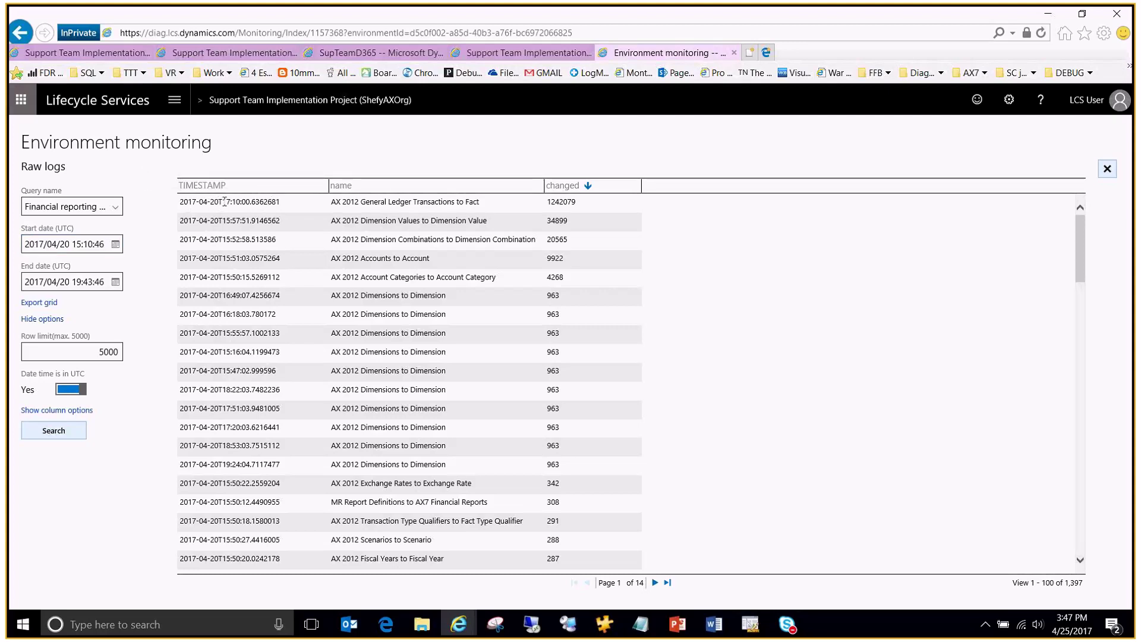
left_click_drag(360, 202, 490, 202)
left_click(491, 202)
Step: Highlight the top row's timestamp and its 1242079 changed count
double_click(226, 202)
left_click(254, 202)
double_click(552, 202)
left_click(559, 204)
left_click_drag(572, 204, 571, 204)
left_click(551, 203)
triple_click(576, 203)
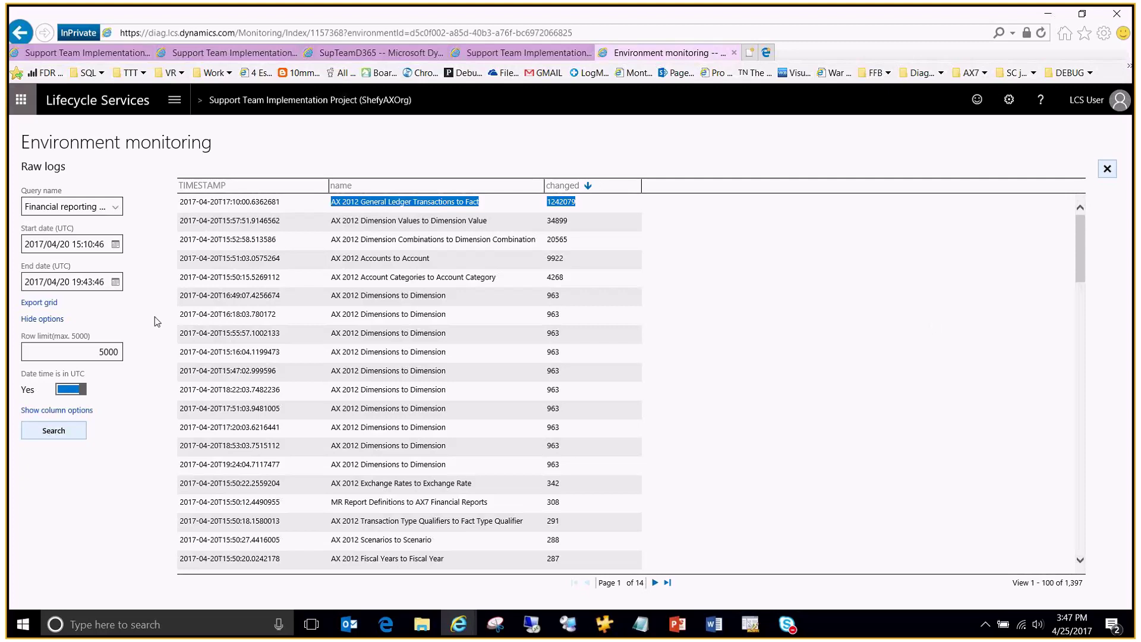
Step: Switch the Query name to 'All logs'
left_click(116, 208)
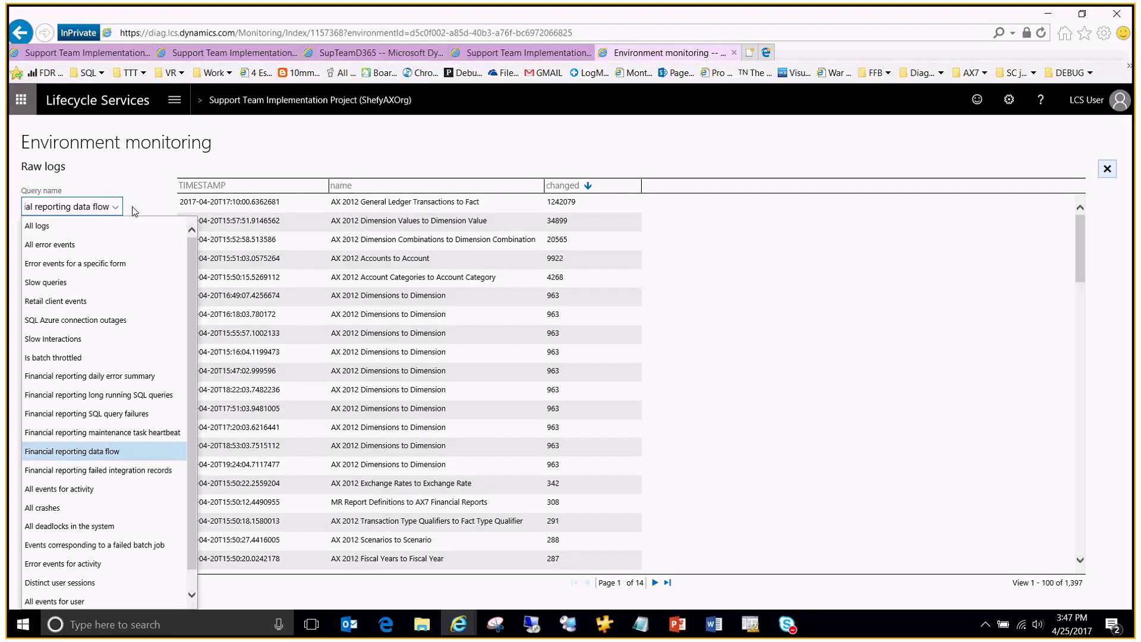
left_click(191, 232)
left_click(65, 228)
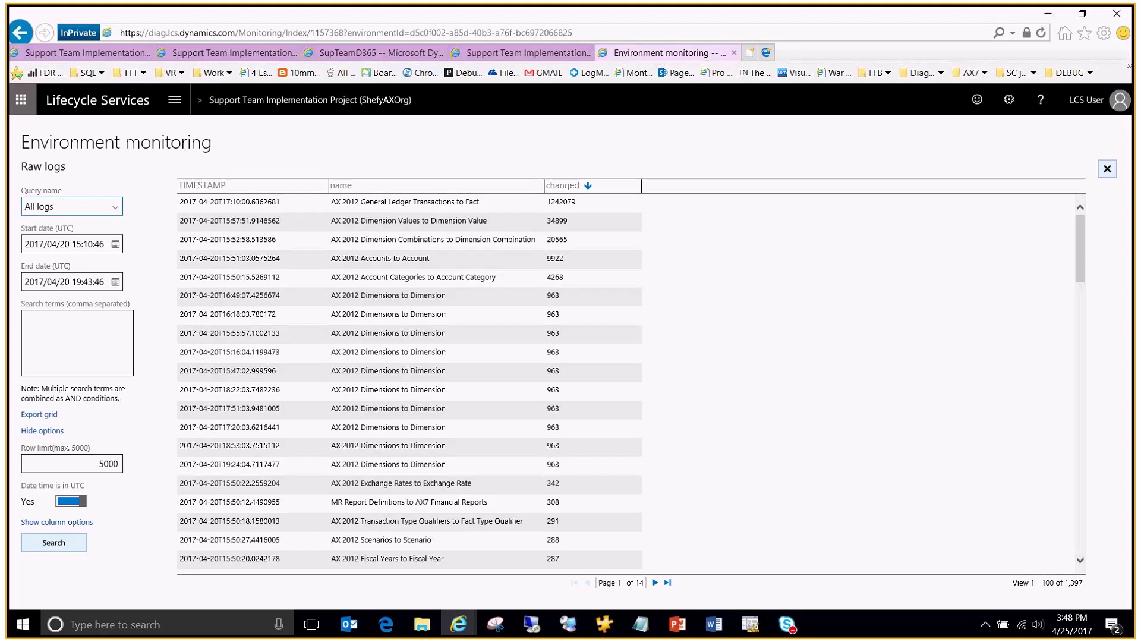
Step: Go to PowerPoint and resume the slide show at slide 12
key("alt+Tab")
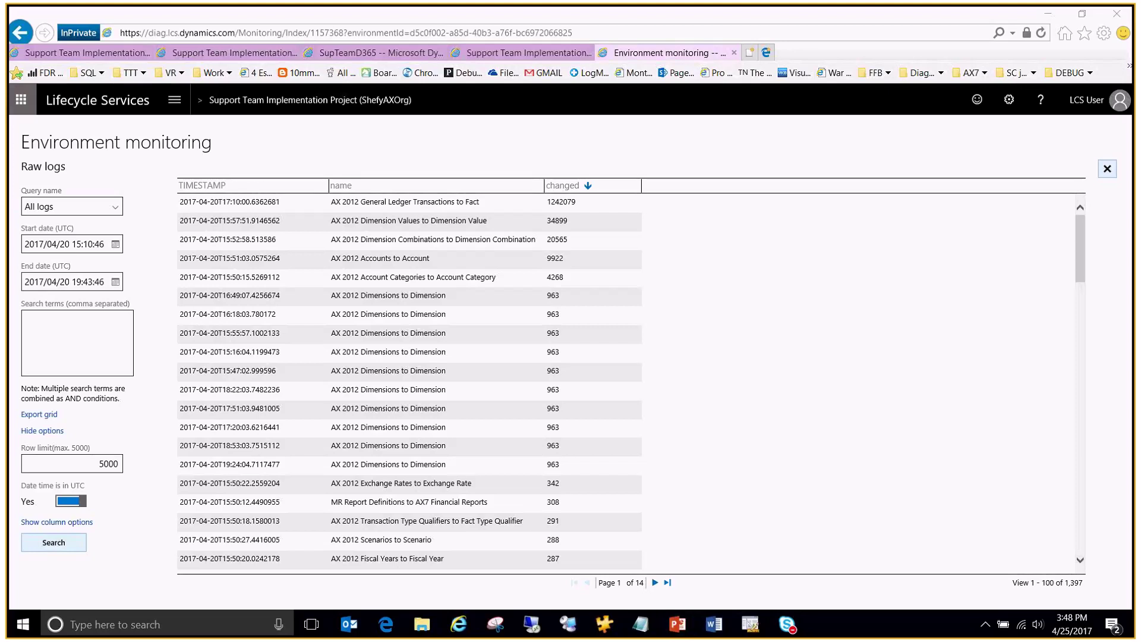
key("shift+F5")
left_click(247, 27)
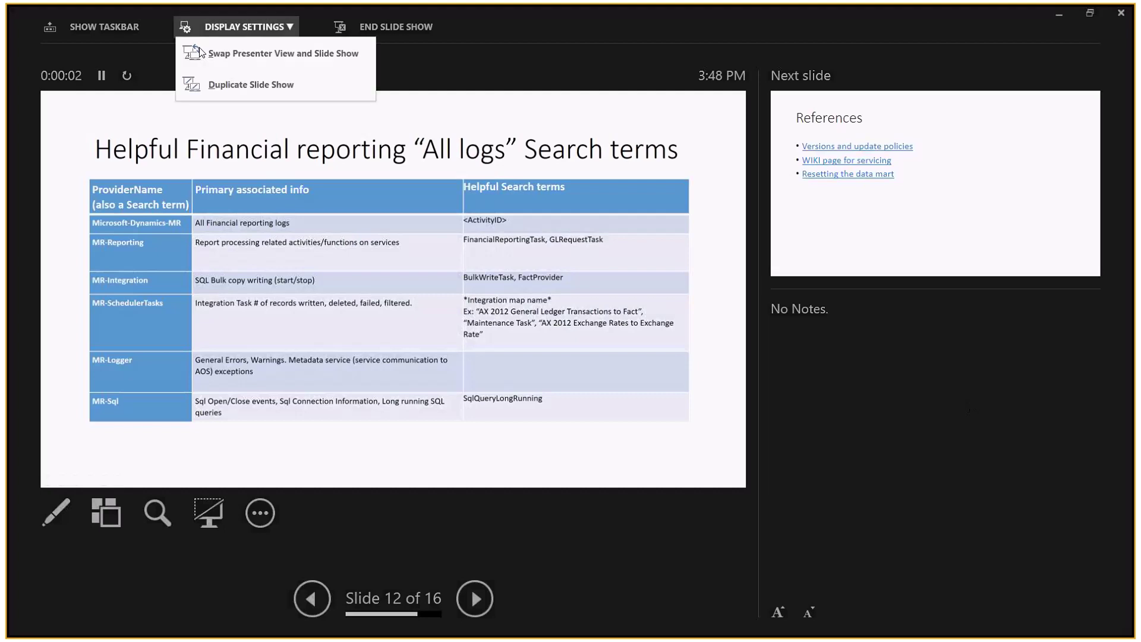
Step: Swap presenter view for the full-screen slide, then go back to the raw logs page
left_click(209, 52)
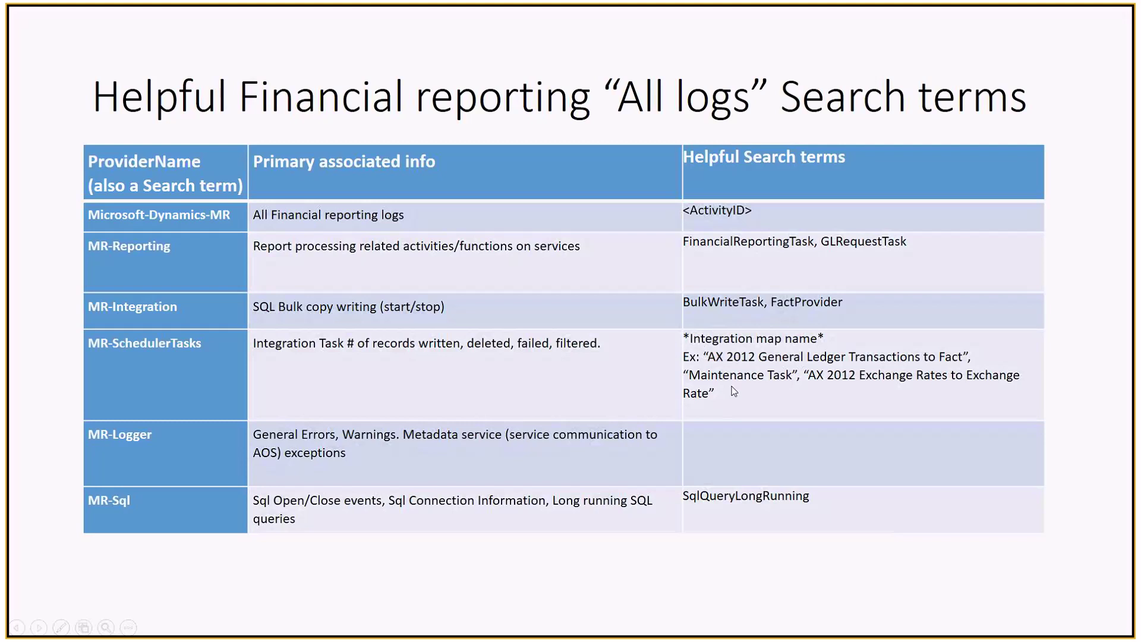
key("alt+Tab")
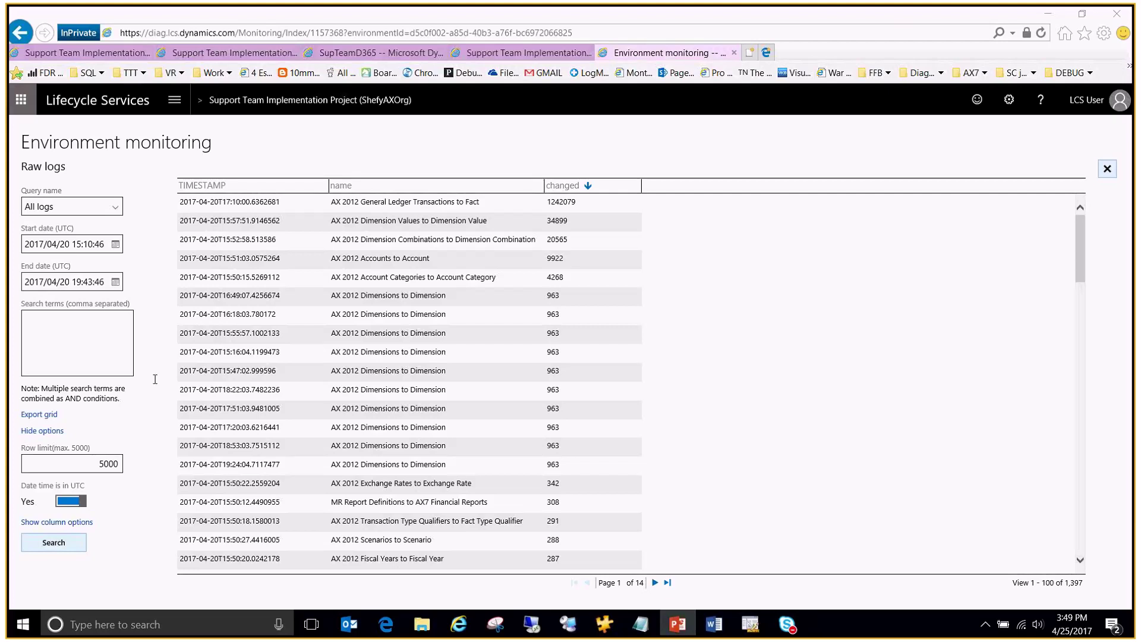
Step: Search All logs for 'datamartreset' with the start minutes changed to 00
left_click(69, 329)
type("datamar")
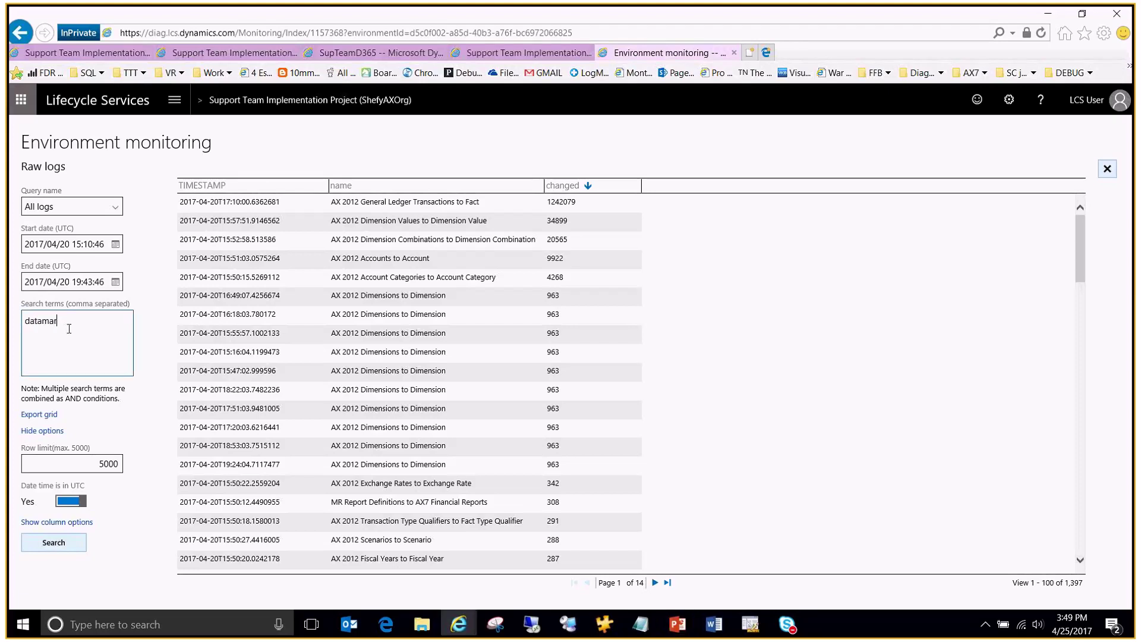
type("treset")
left_click(89, 244)
left_click_drag(94, 244, 86, 246)
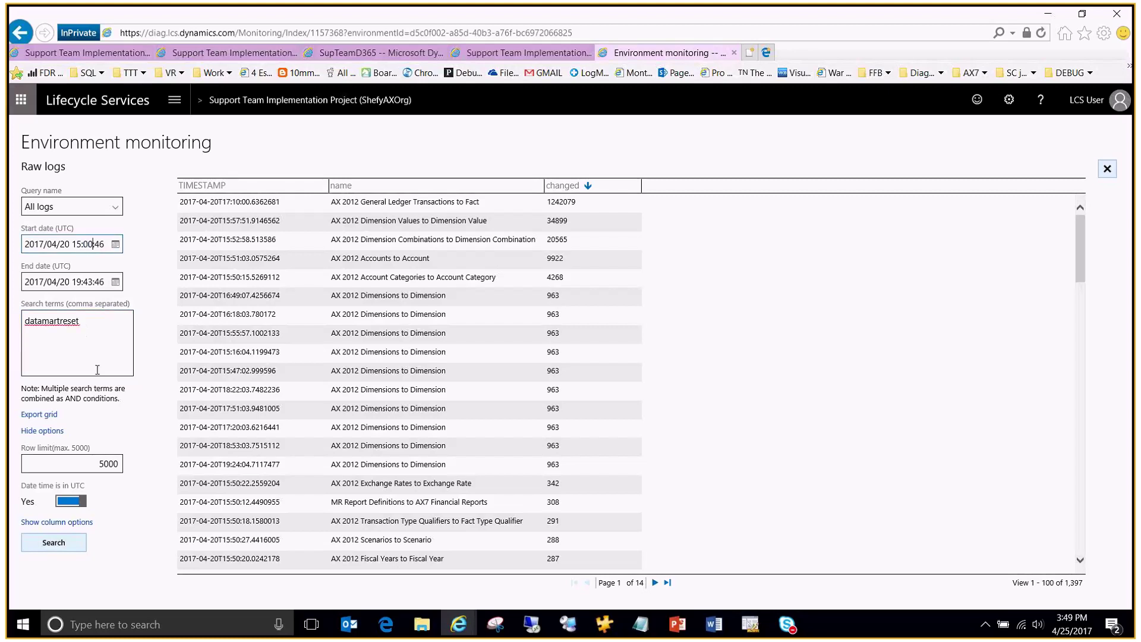
key("Return")
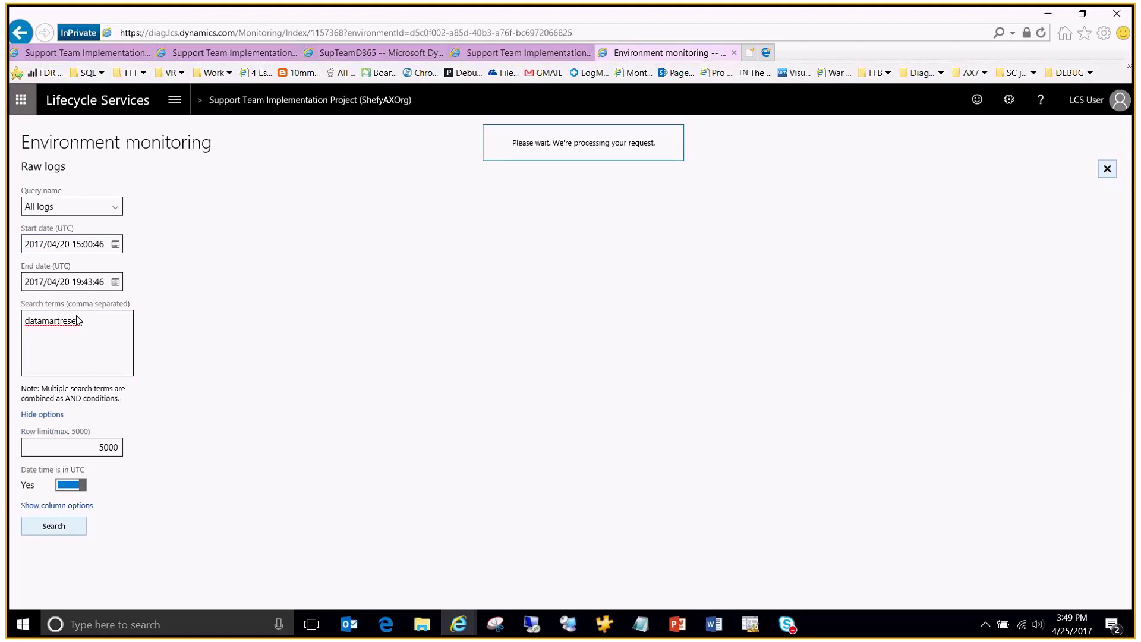
scroll(383, 260, "up", 1, "ctrl")
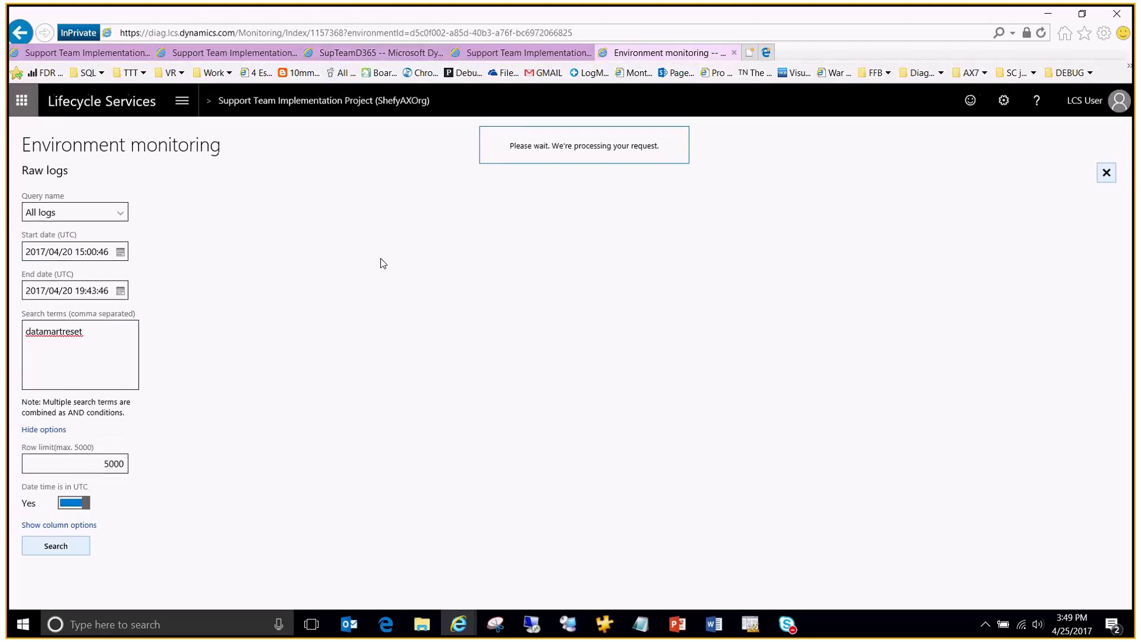
scroll(377, 247, "up", 1, "ctrl")
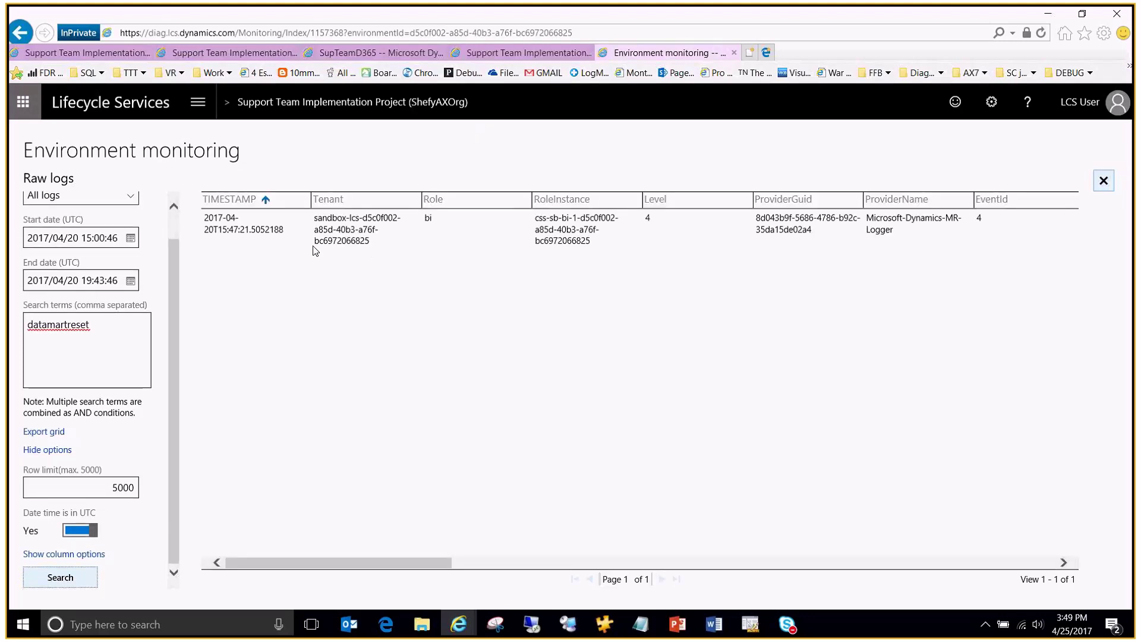
left_click_drag(314, 562, 623, 543)
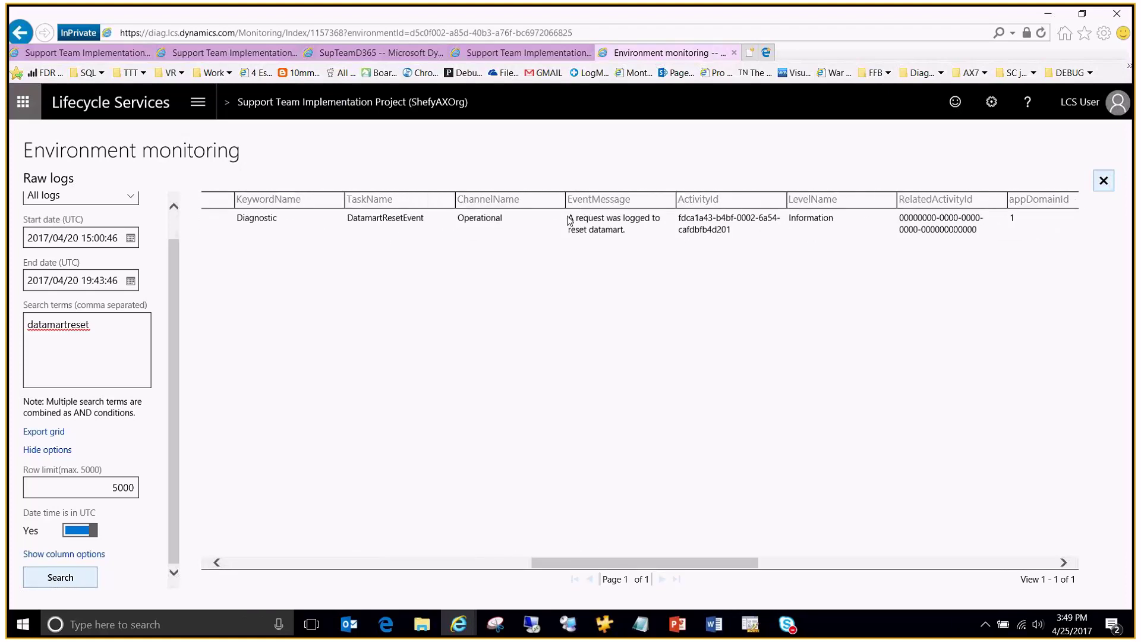
left_click_drag(569, 221, 635, 234)
left_click(672, 233)
left_click_drag(581, 564, 266, 570)
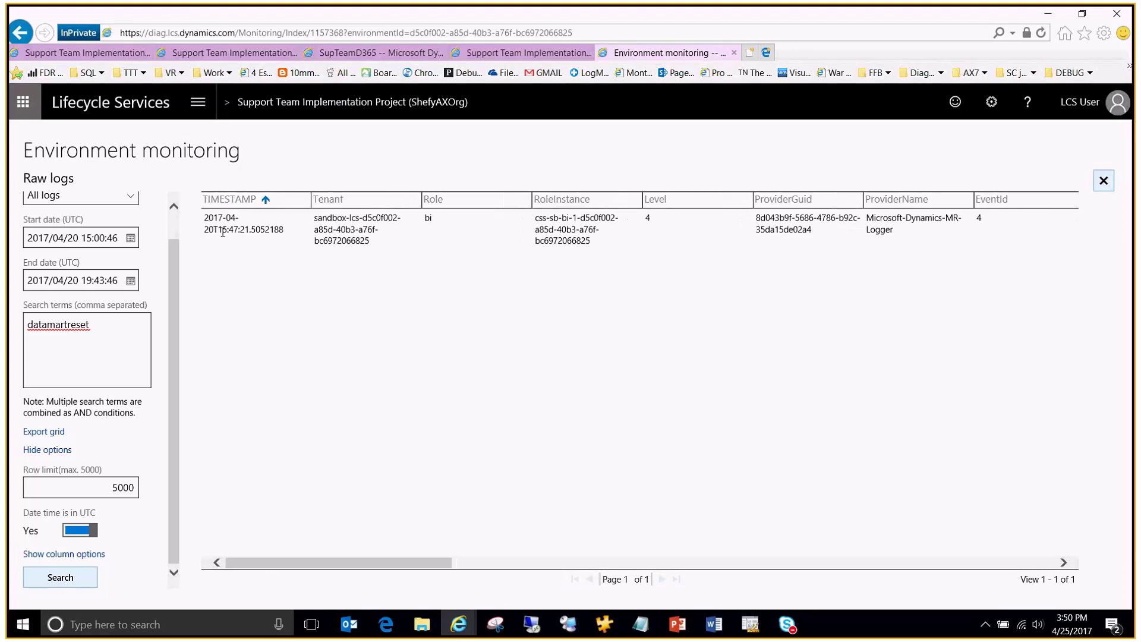
double_click(220, 231)
left_click(240, 231)
key("alt+Tab")
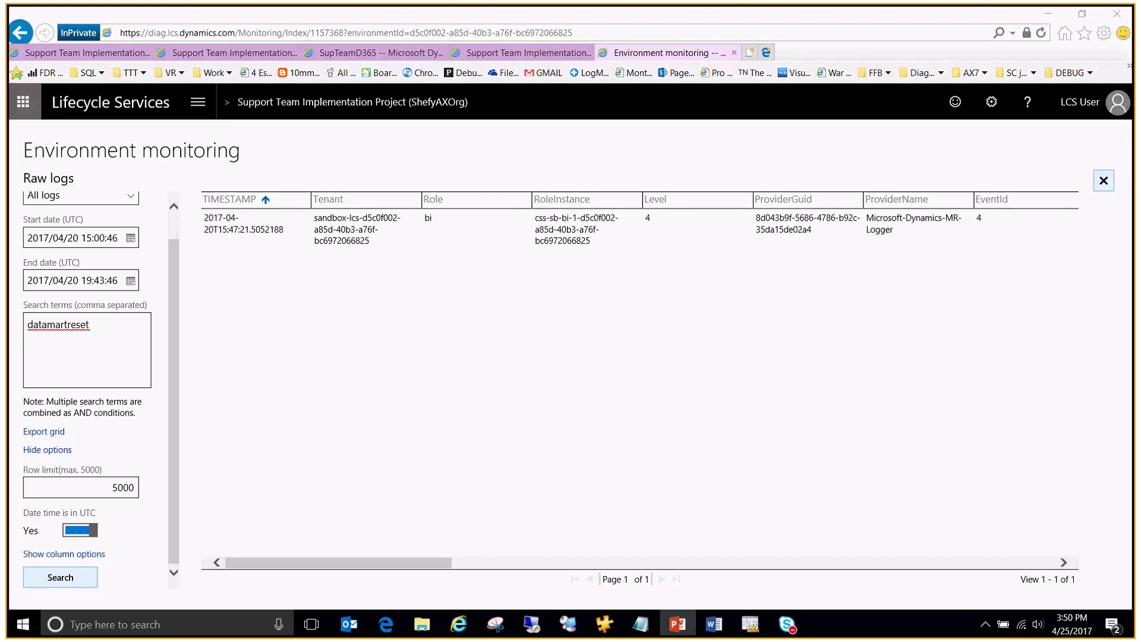
left_click(100, 325)
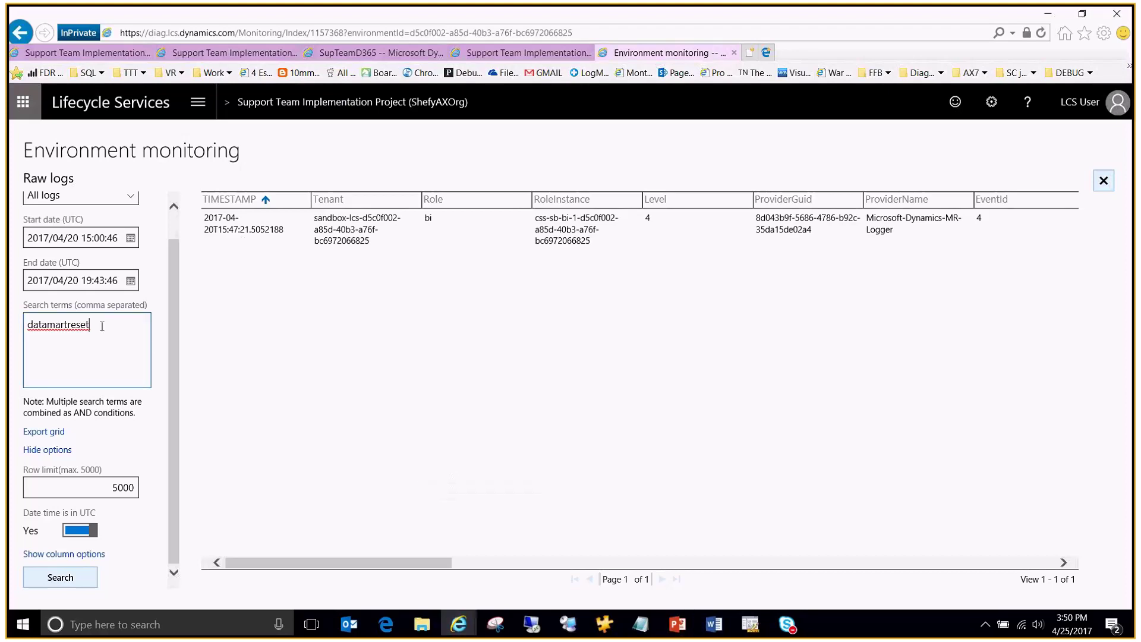
left_click_drag(99, 324, 12, 331)
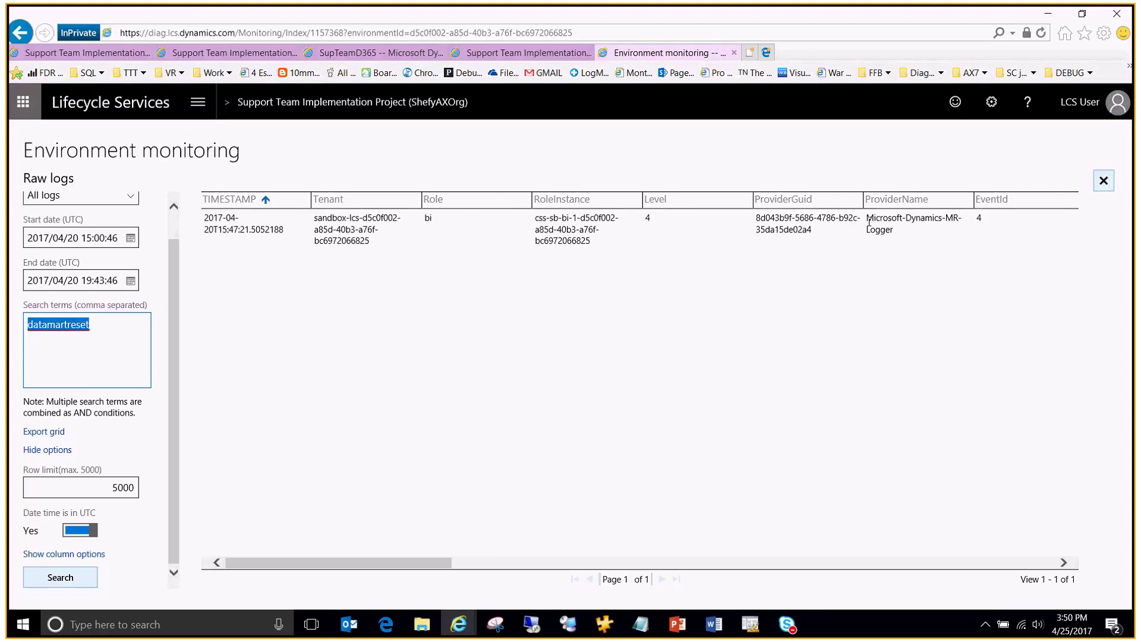
Step: Replace the terms with MR-SchedulerTasks, General Ledger Transactions to Fact, The map task completed, and search
left_click(102, 331)
left_click_drag(102, 331, 26, 304)
type("MR-Sche")
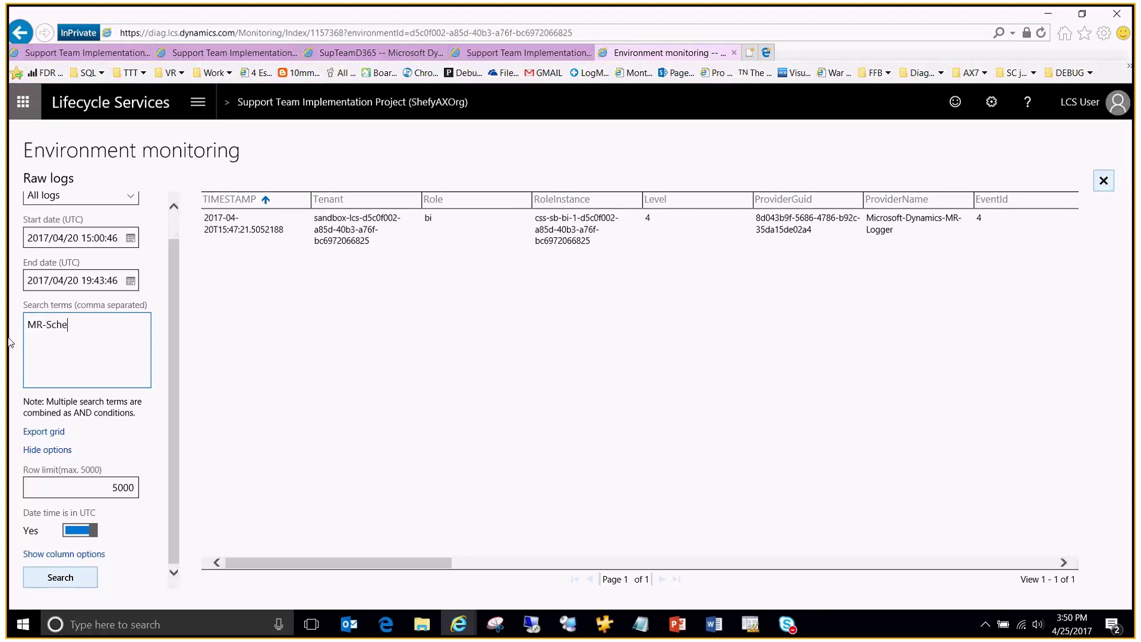
type("dulerTasks,")
key("super+shift+q")
type("AX 2012 General Ledger Transactions to Fact, The map task completed")
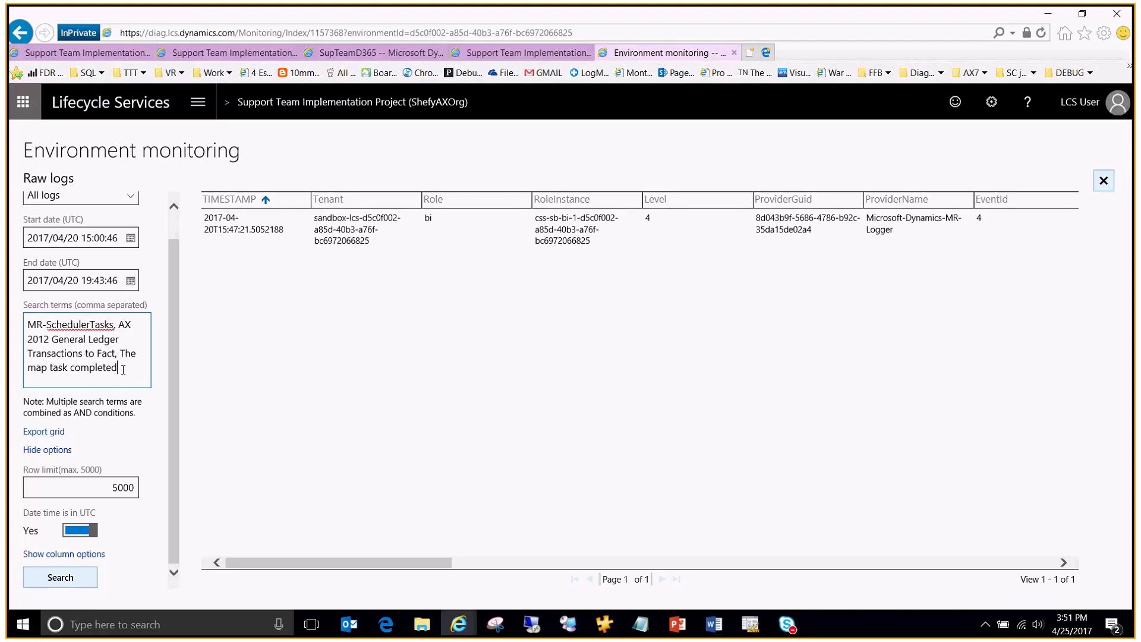
key("ctrl+shift+Left")
key("ctrl+shift+Left")
key("ctrl+shift+Left")
key("ctrl+shift+Left")
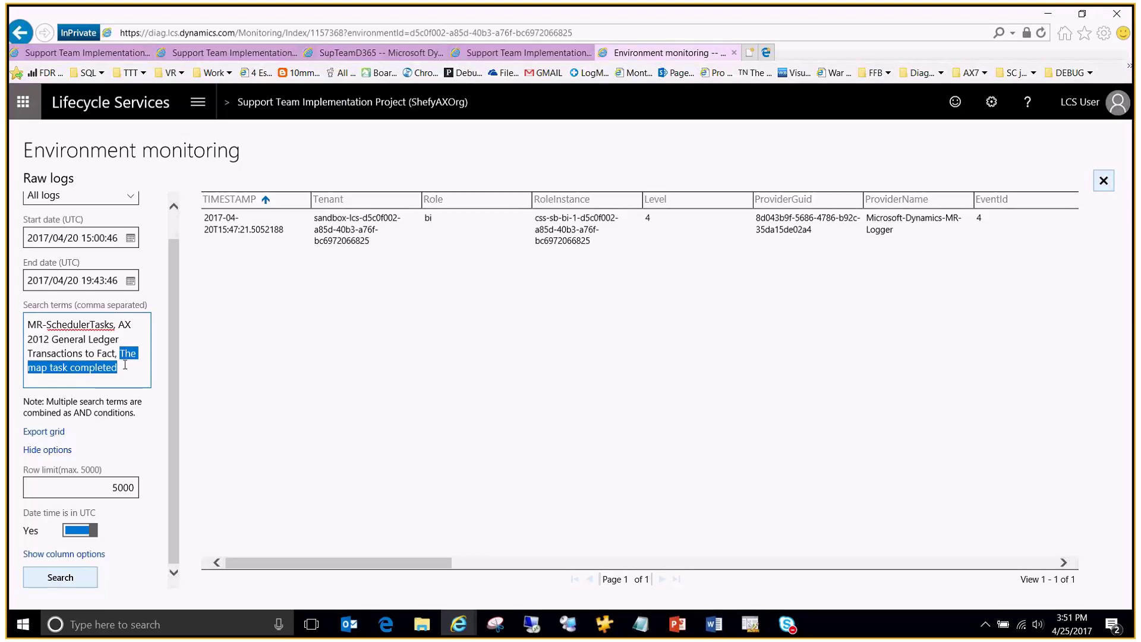
left_click(128, 367)
left_click(119, 354)
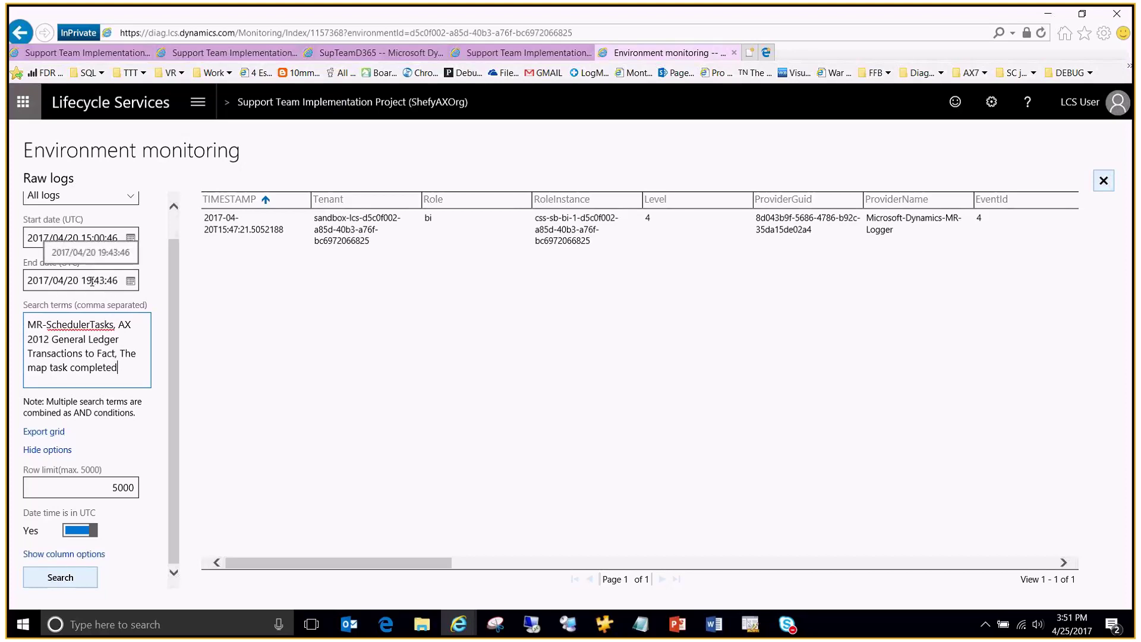
left_click(60, 578)
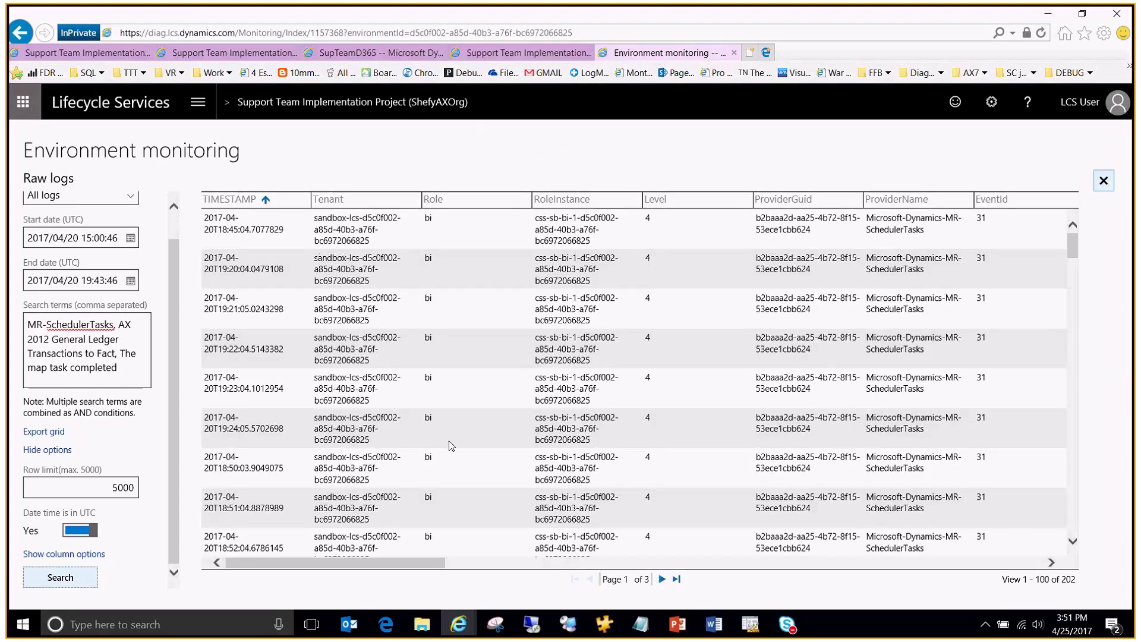
Step: Sort the results by written, largest first, and select the top value 1242079
left_click_drag(380, 563, 875, 568)
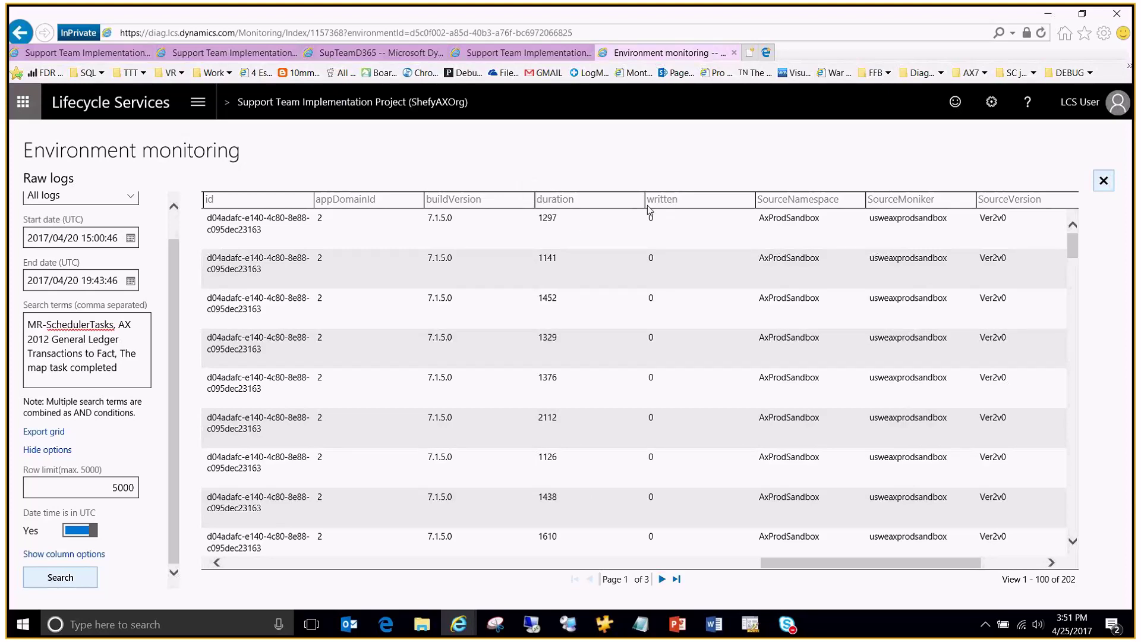
left_click(670, 203)
left_click(670, 205)
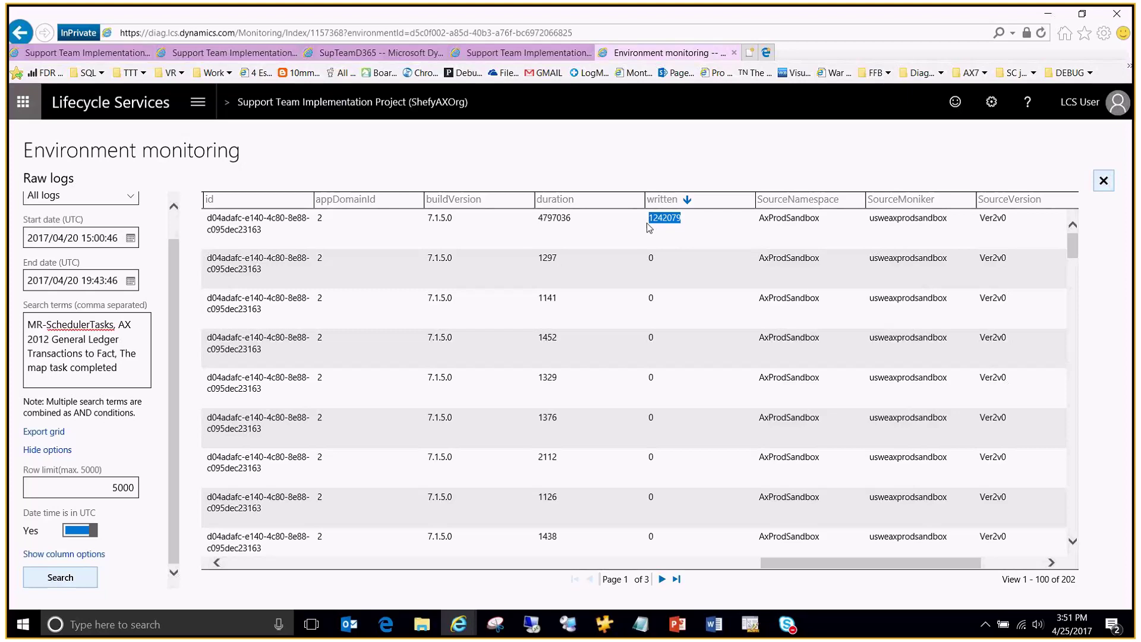
left_click(393, 222)
left_click_drag(681, 219, 689, 223)
Step: Select the top row's duration value 4797036
left_click(689, 223)
left_click_drag(578, 223, 558, 221)
double_click(559, 221)
left_click(581, 222)
left_click(547, 224)
double_click(547, 224)
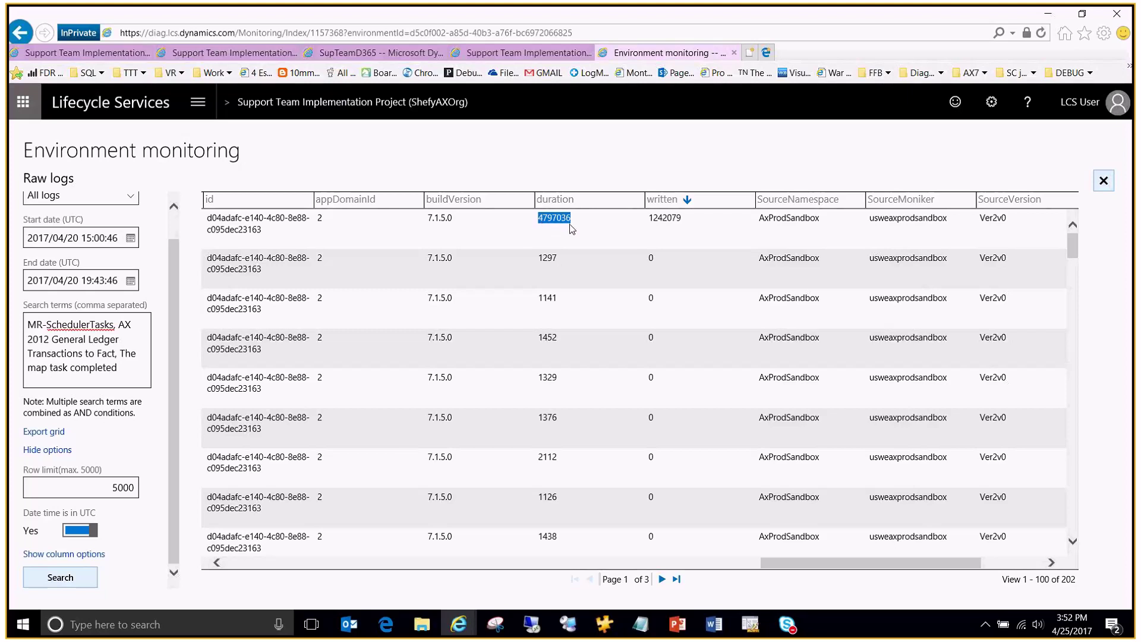
left_click(679, 261)
Step: Keep All logs as the query and replace the search terms with 'MR-SQL, SqlQueryLongRunning'
left_click(132, 201)
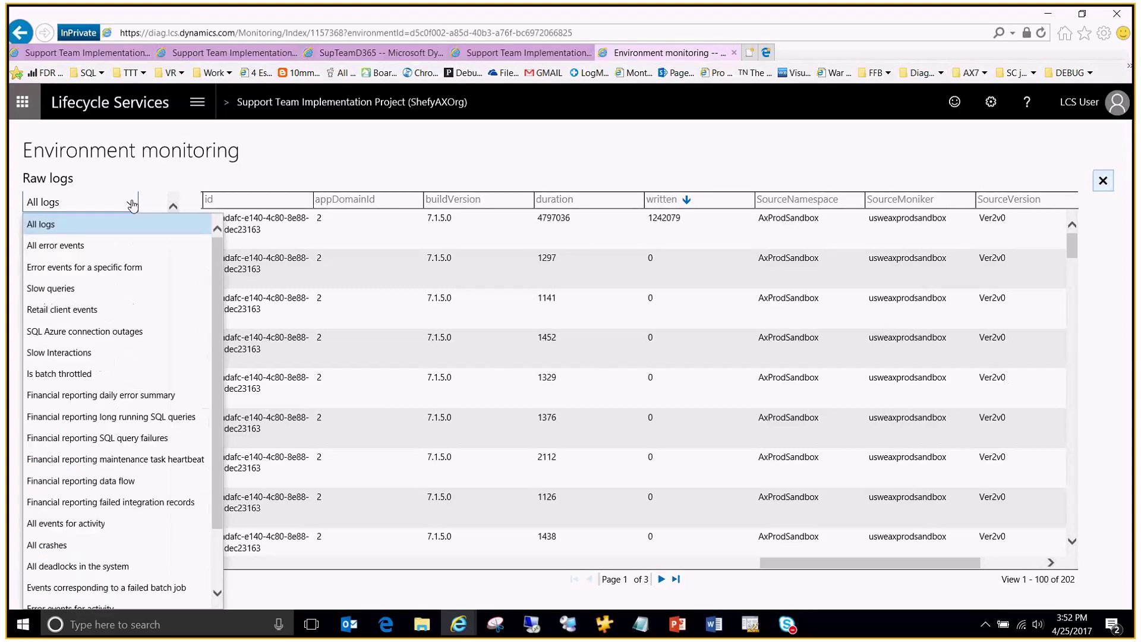
left_click(61, 229)
left_click_drag(140, 380, 7, 320)
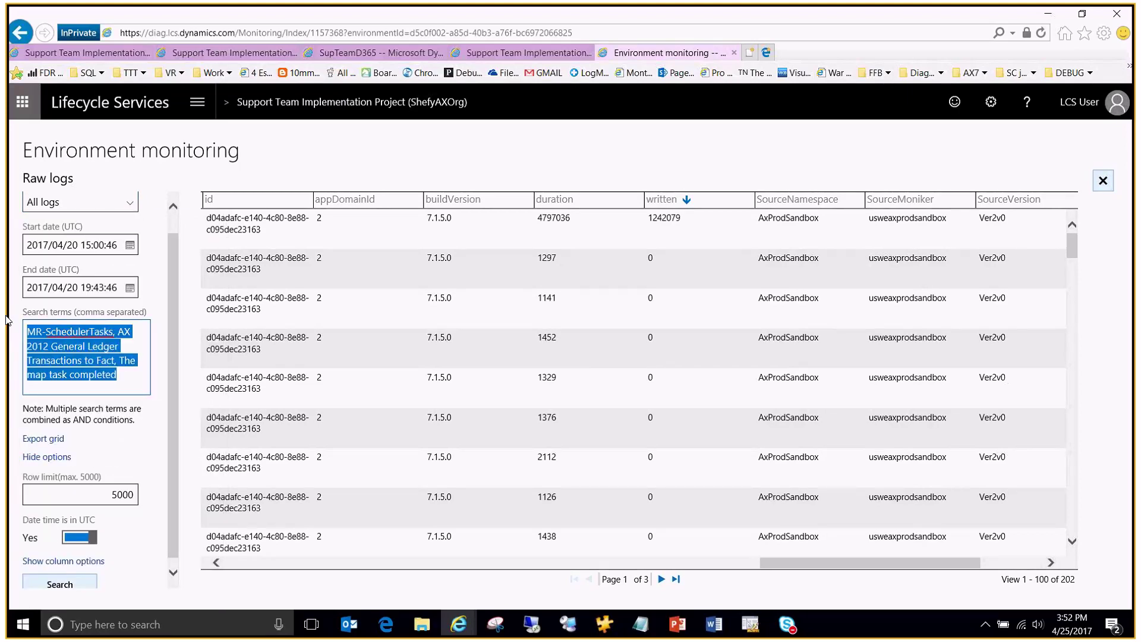
key("alt+Tab")
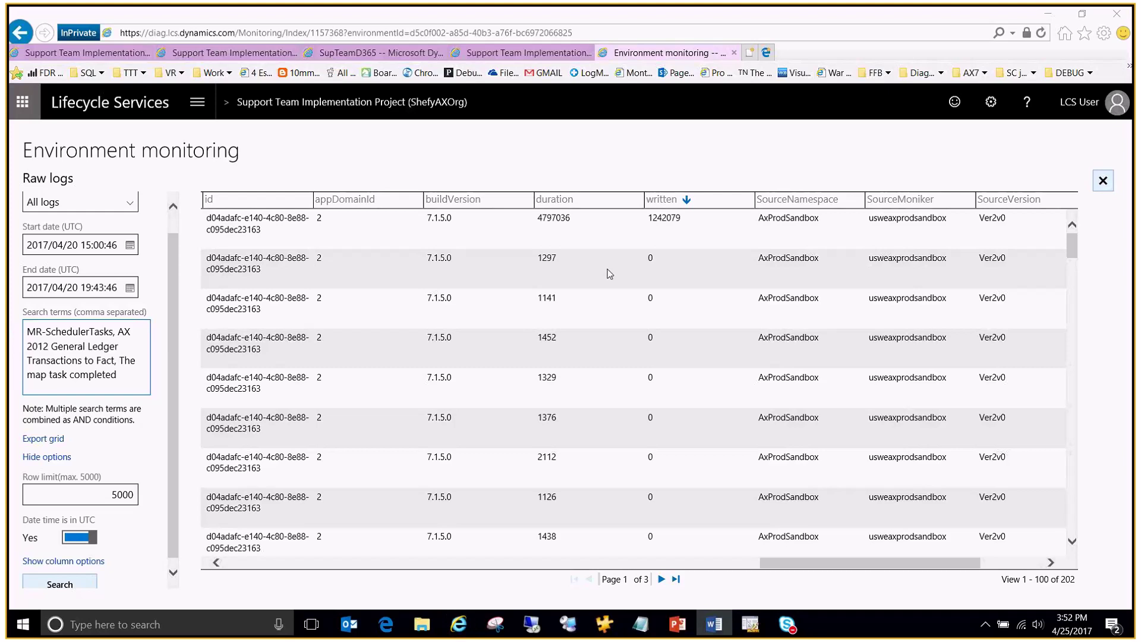
left_click_drag(132, 378, 56, 340)
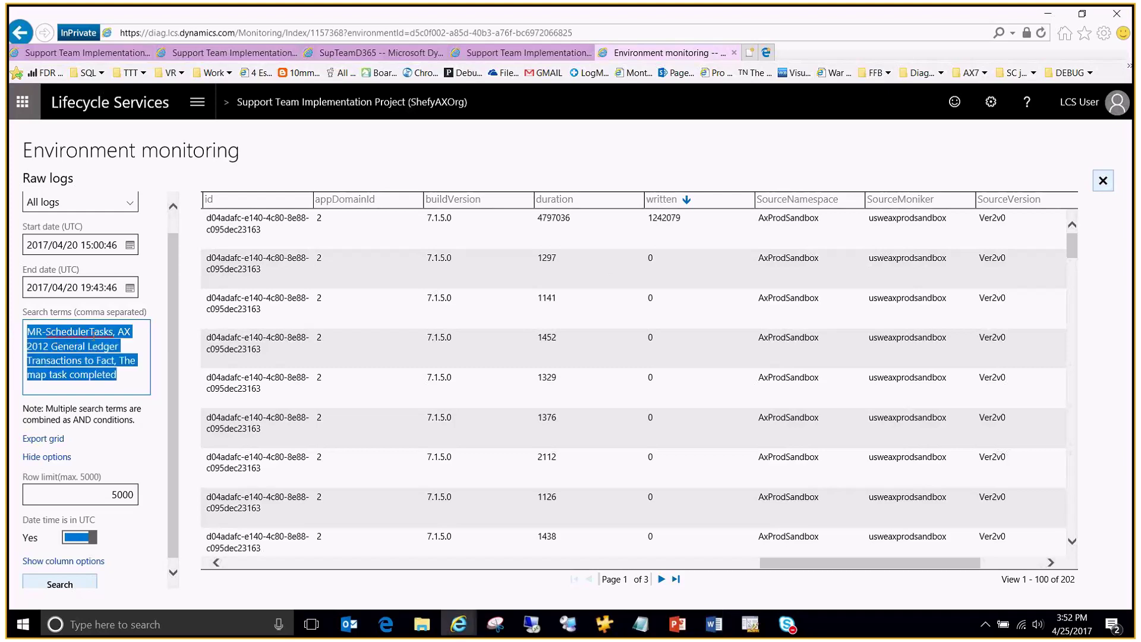
type("MR-SQL, ")
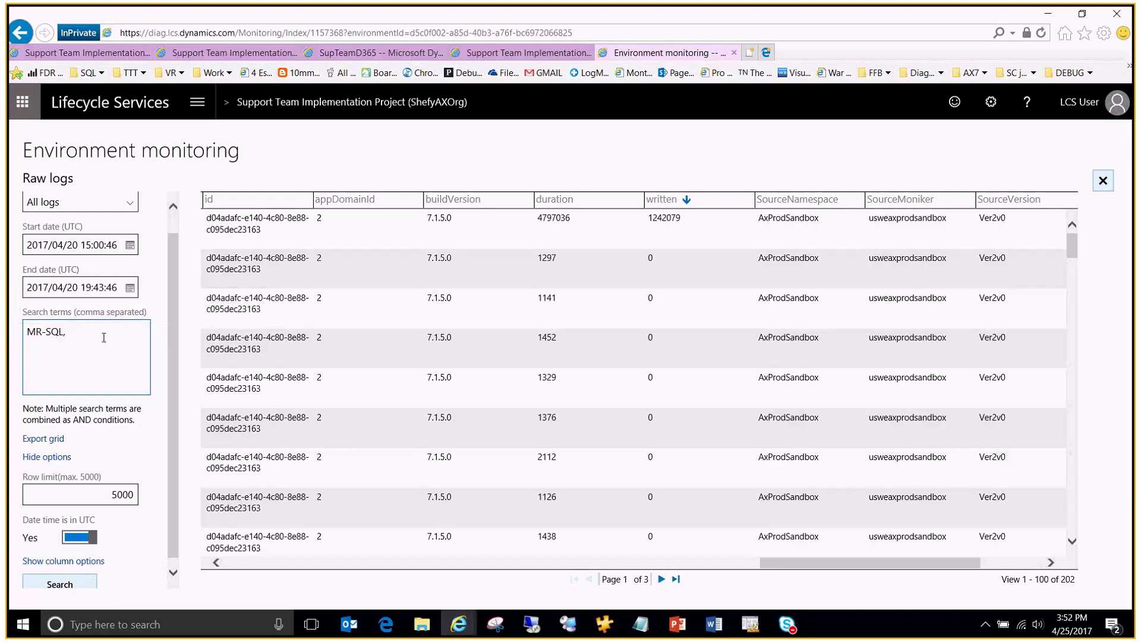
type("SqlQueryLongRunning")
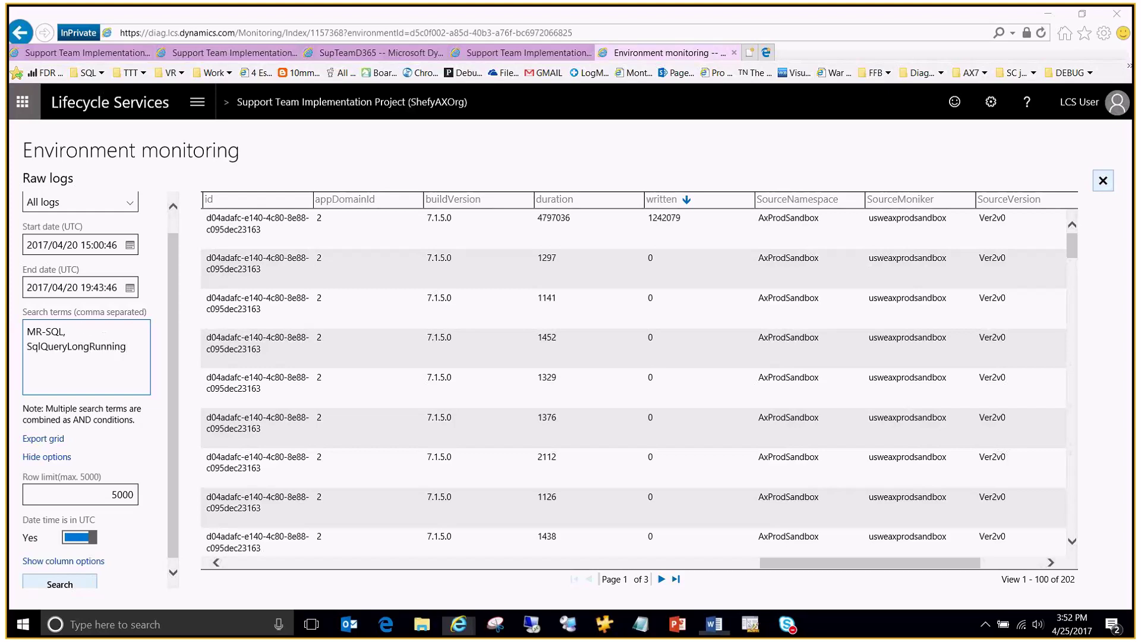
left_click(714, 624)
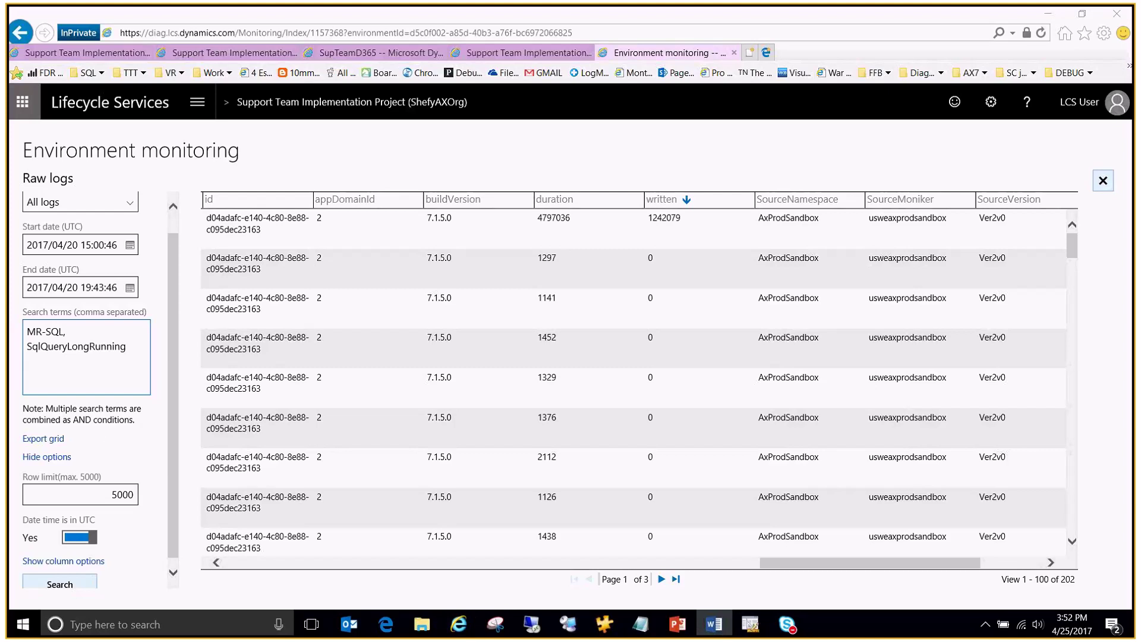
Step: Set both dates to the 25th, from 01:00:46 to 23:43:46, and run the MR-SQL search
left_click(72, 245)
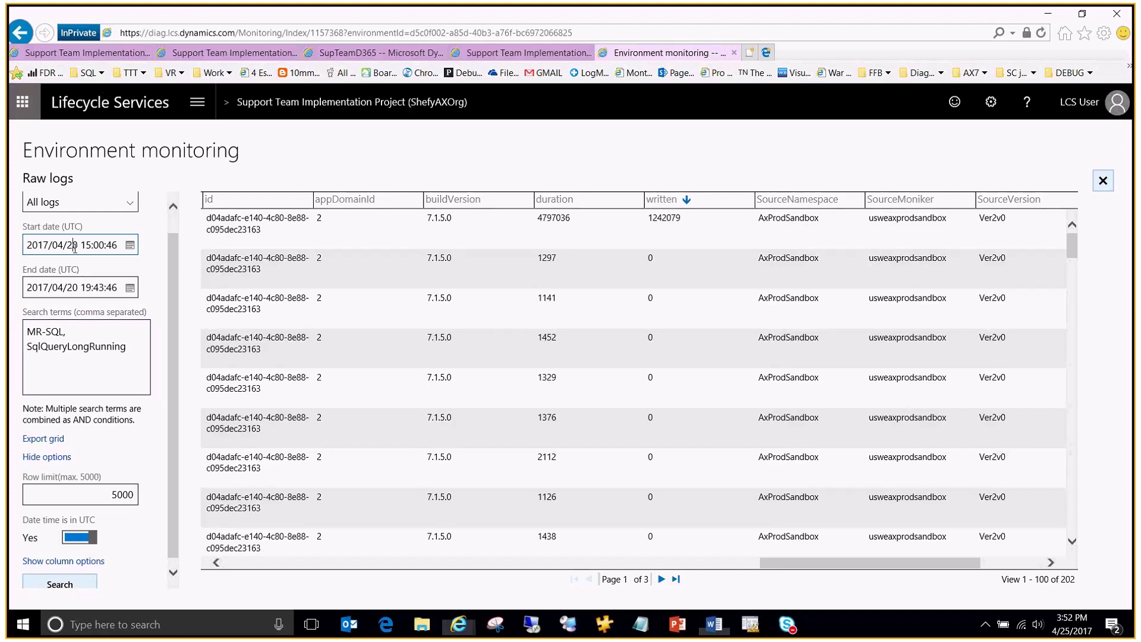
double_click(73, 244)
type("25")
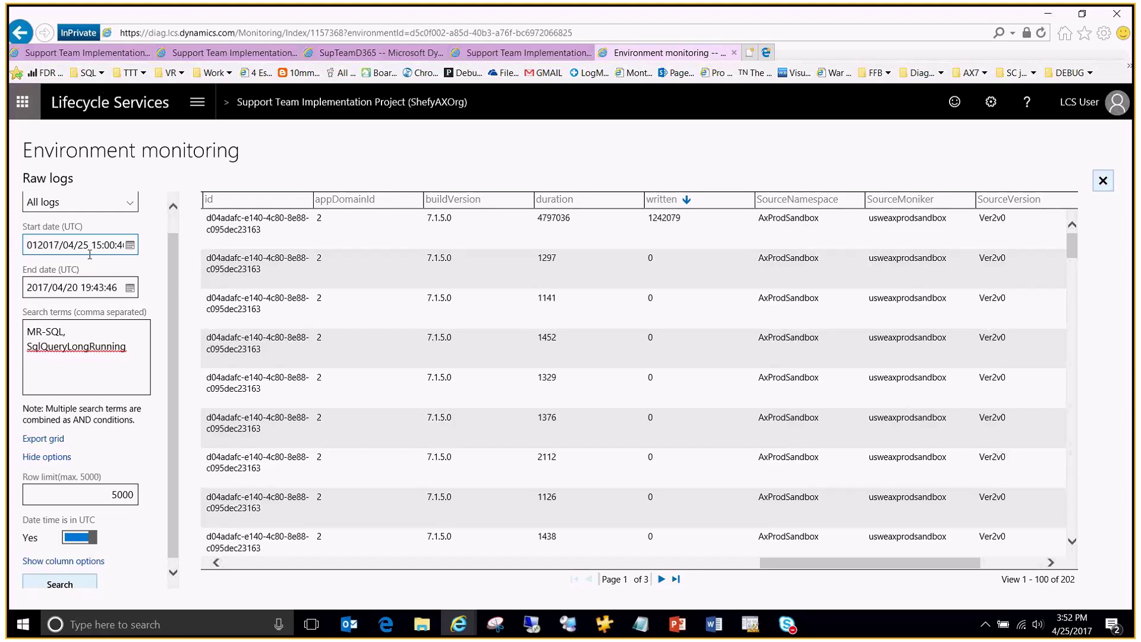
left_click_drag(91, 245, 87, 245)
type("00")
double_click(72, 287)
type("25")
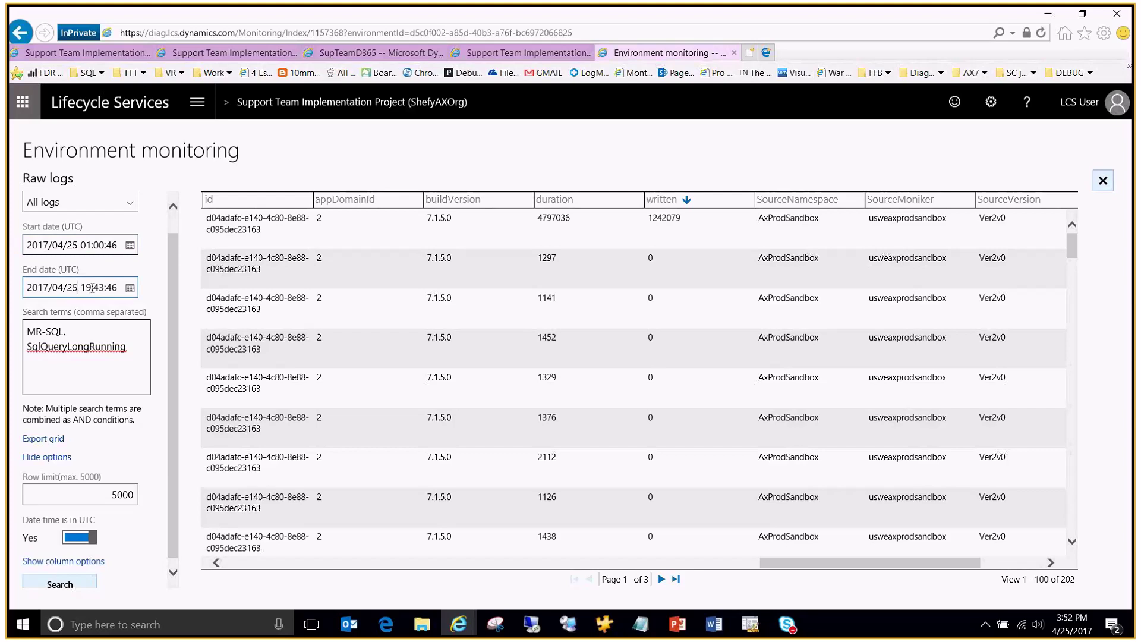
double_click(91, 288)
type("23")
left_click(83, 579)
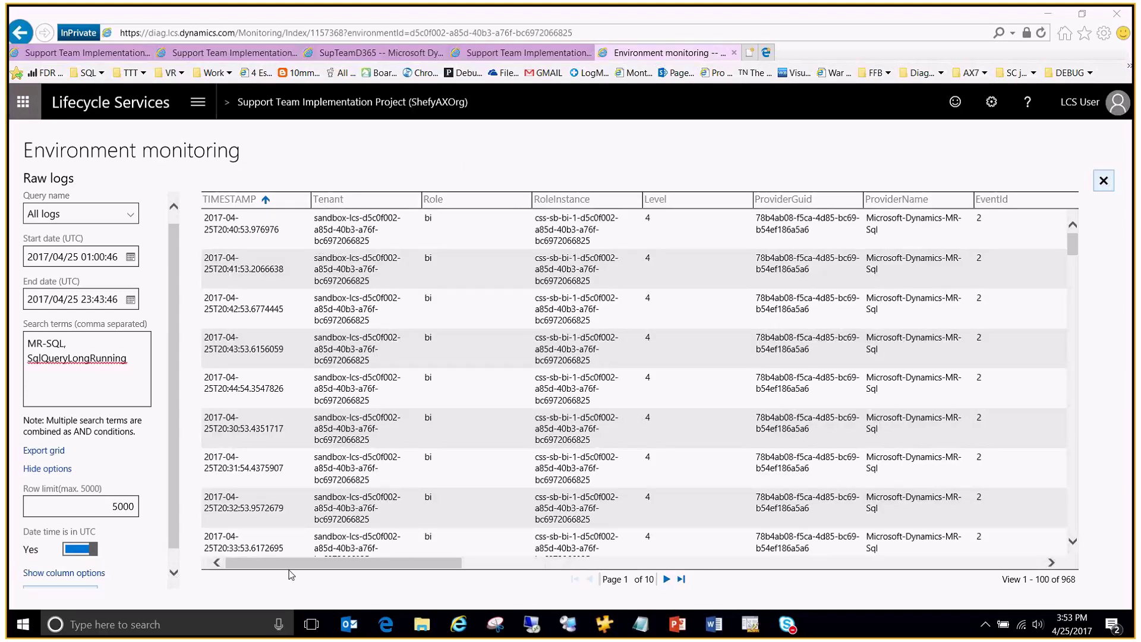
Step: Scroll the 968-row results grid across to the executionTimeSeconds and statement columns and down through the entries
left_click_drag(414, 568, 397, 571)
left_click_drag(333, 566, 548, 568)
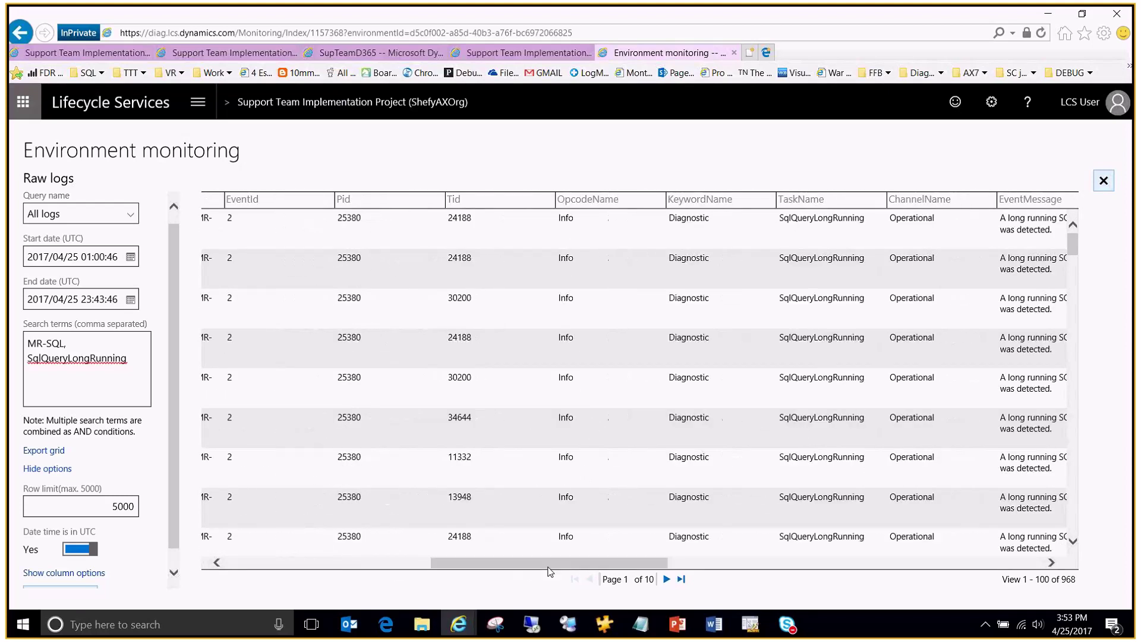
left_click_drag(556, 568, 904, 581)
left_click_drag(1072, 245, 1095, 441)
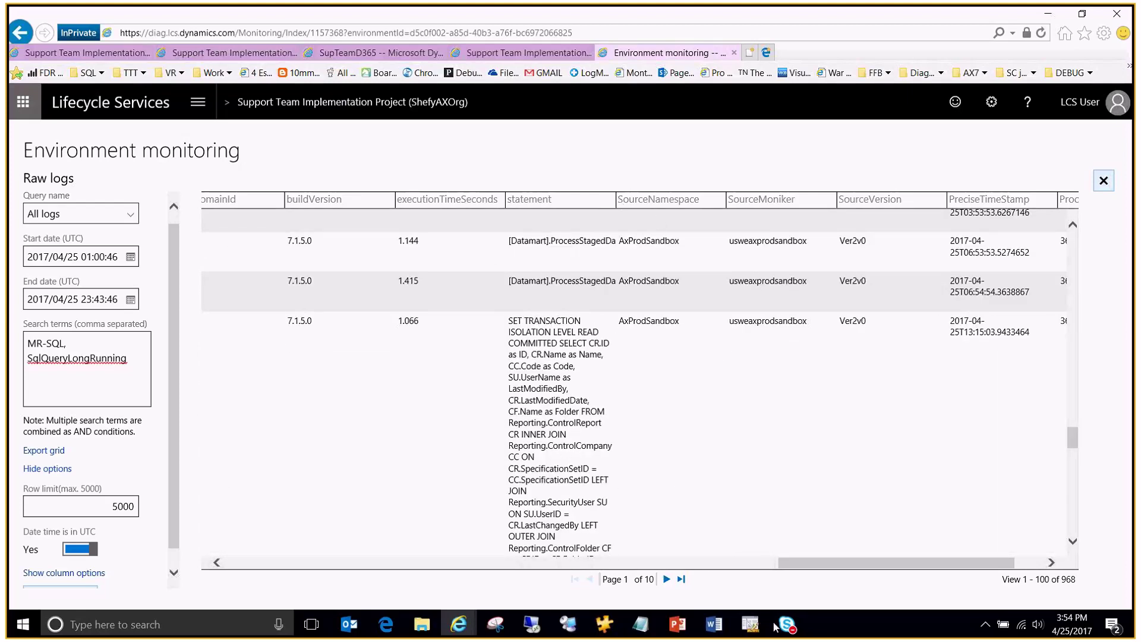
mouse_move(788, 624)
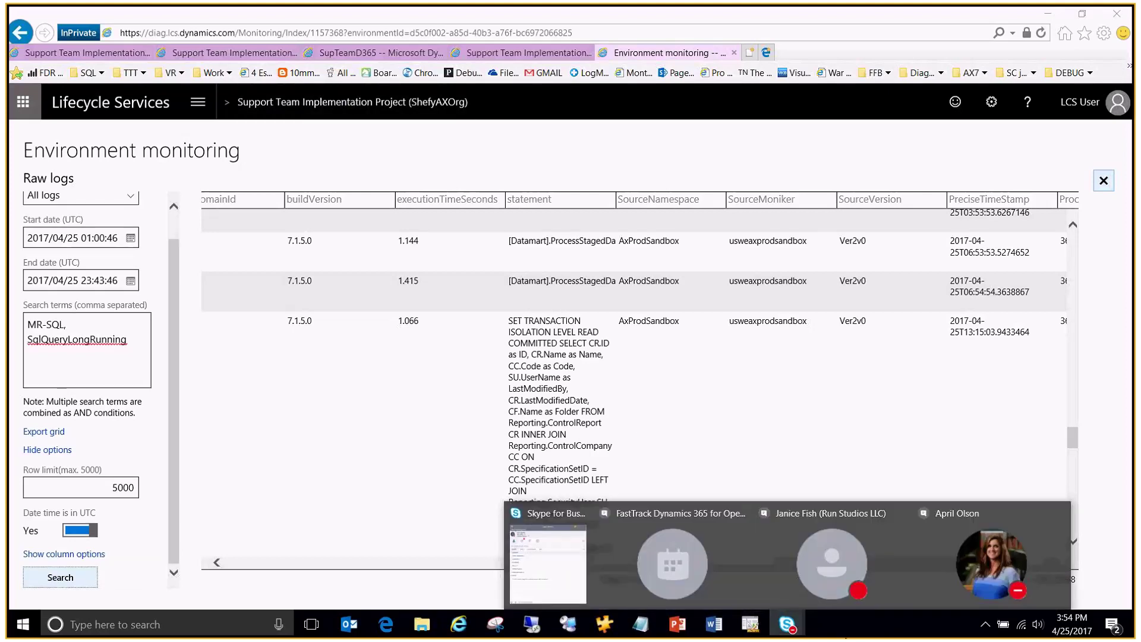
Step: Open the recent Skype for Business chat, then minimize all windows to show the desktop
left_click(991, 564)
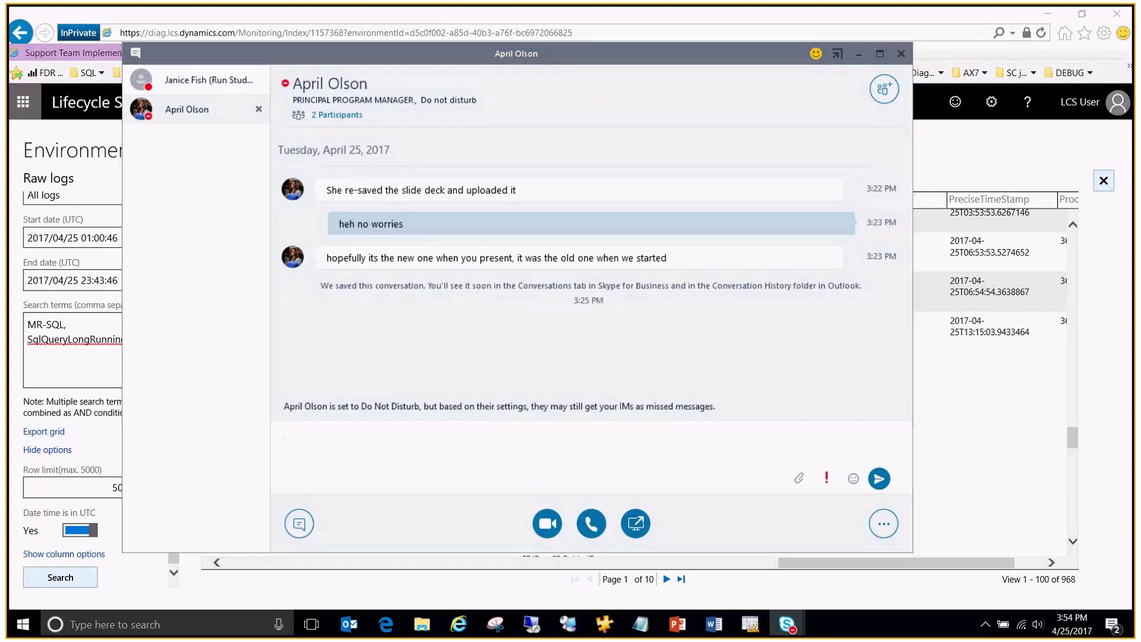
key("super+d")
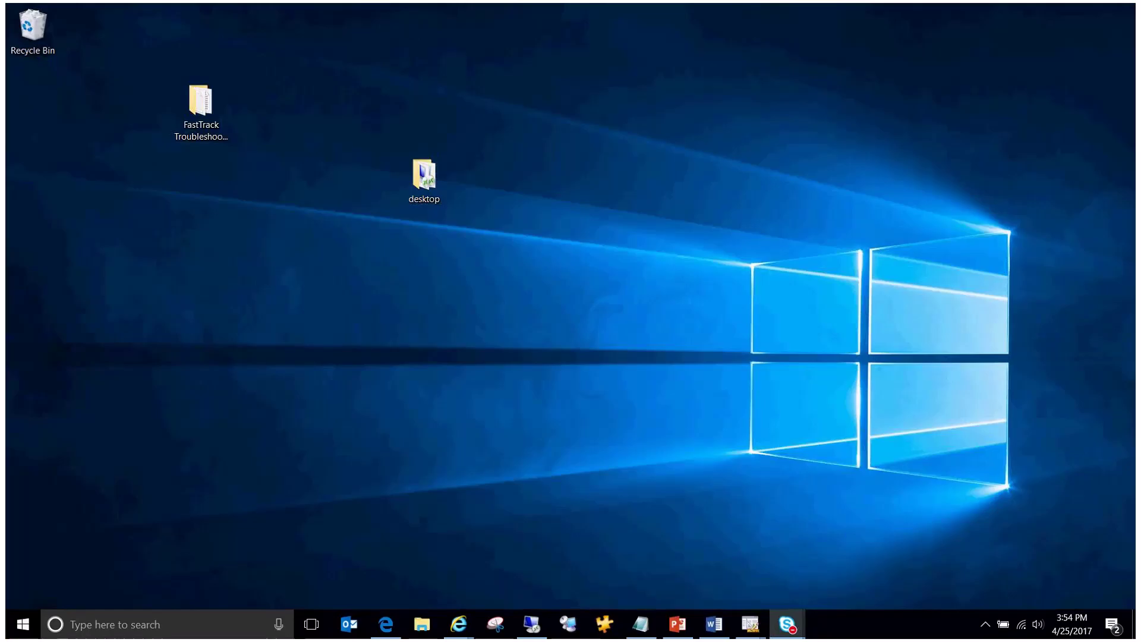
Step: Restore the hidden windows so the Dynamics 365 Roadmap browser is back
key("super+d")
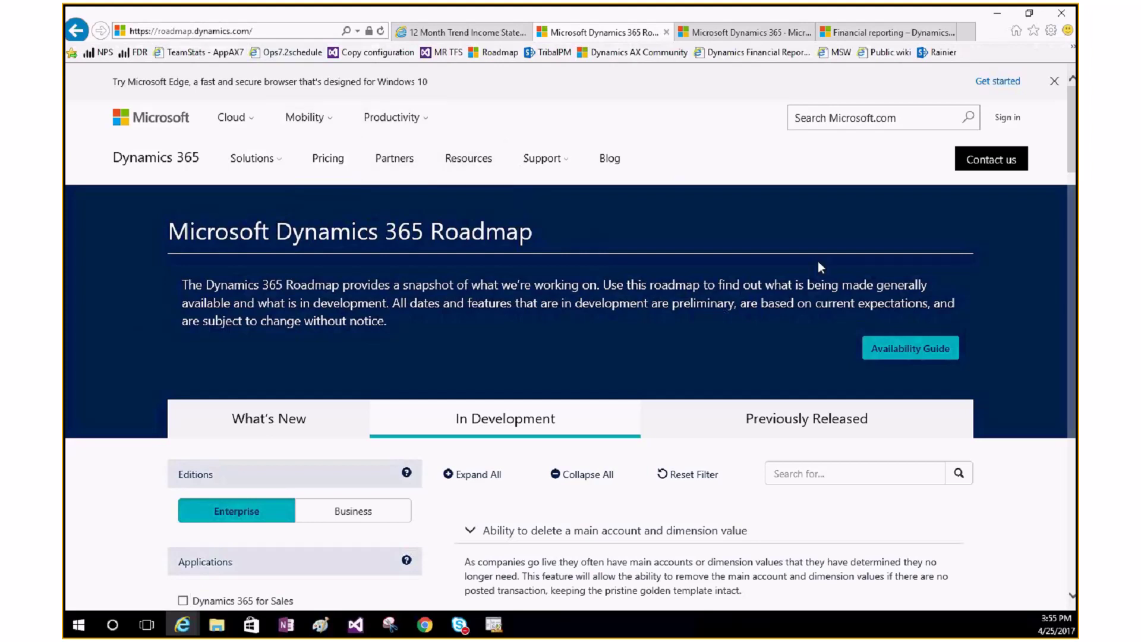
Step: Filter In Development items to Dynamics 365 for Operations and the Financial Management area
scroll(818, 264, "down", 3)
scroll(685, 253, "down", 2)
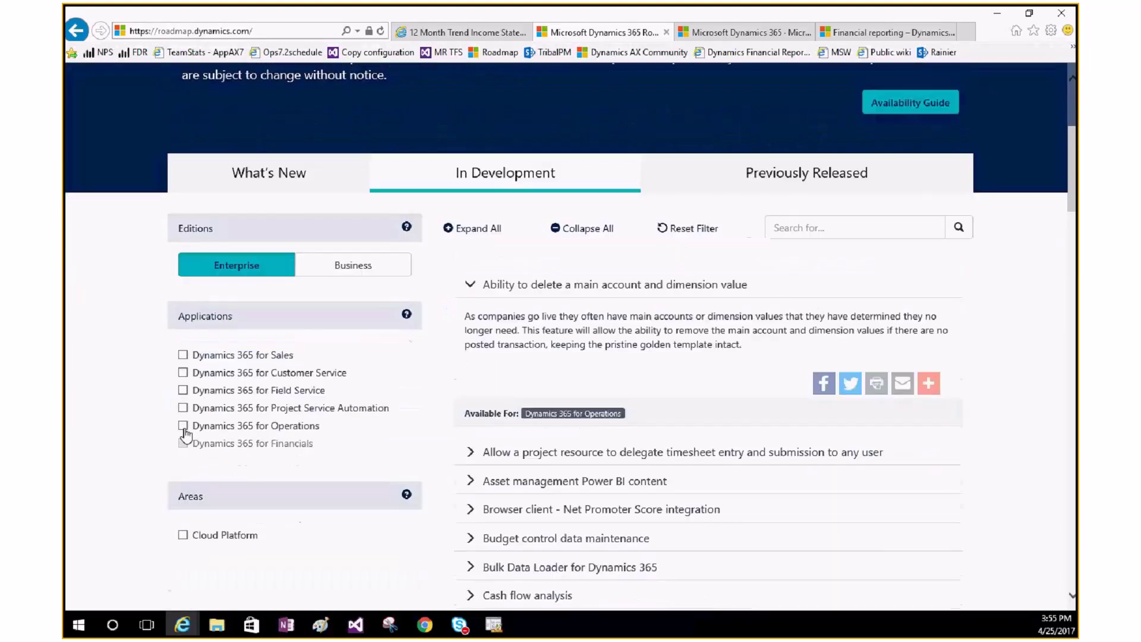
left_click(184, 427)
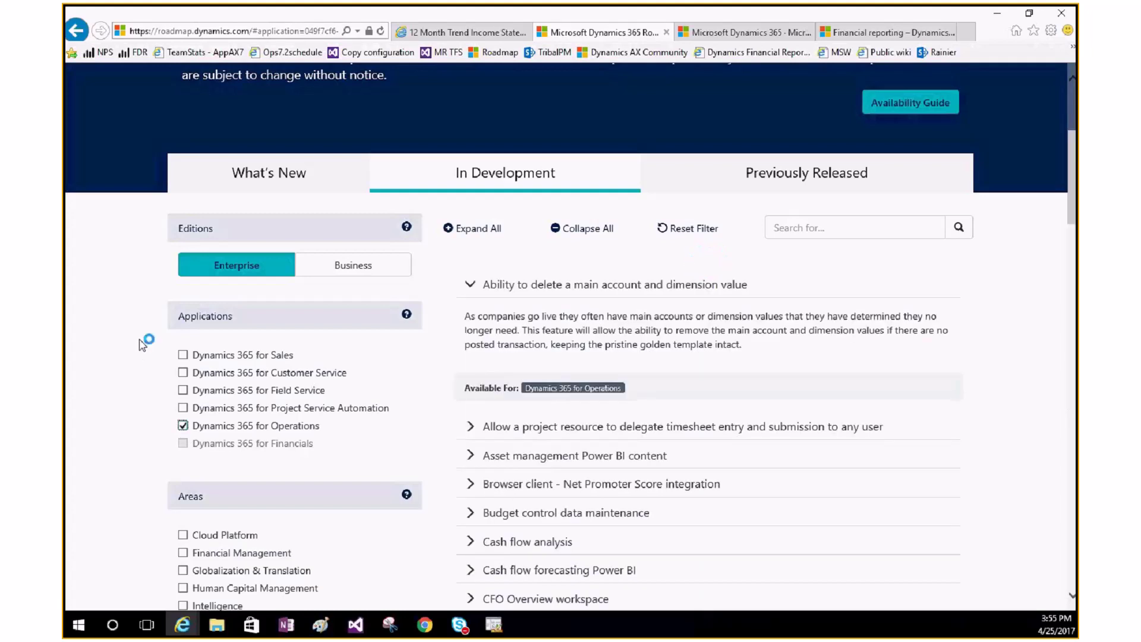
scroll(204, 313, "down", 4)
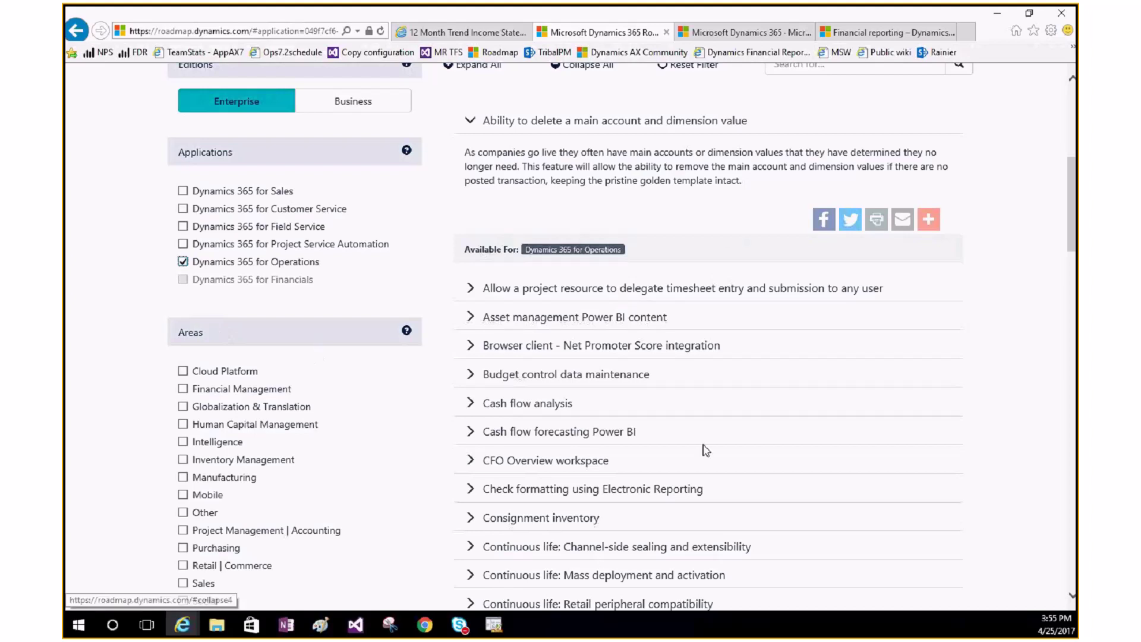
left_click(182, 391)
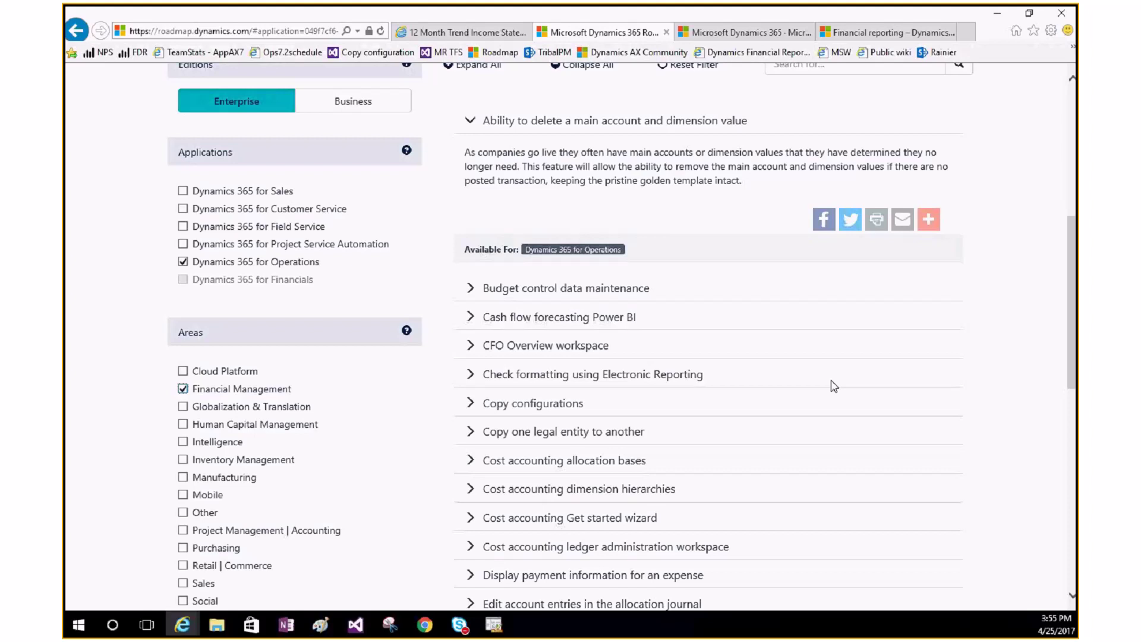
Step: Scroll down and back up through the filtered Financial Management feature list
scroll(834, 386, "down", 3)
scroll(833, 386, "down", 2)
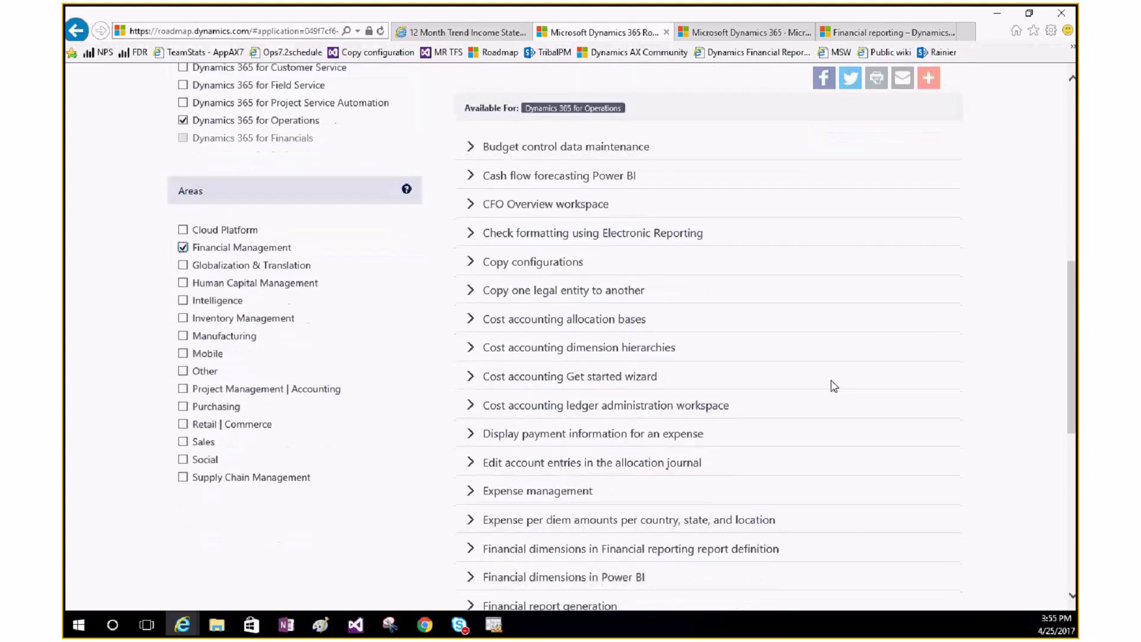
scroll(833, 387, "down", 1)
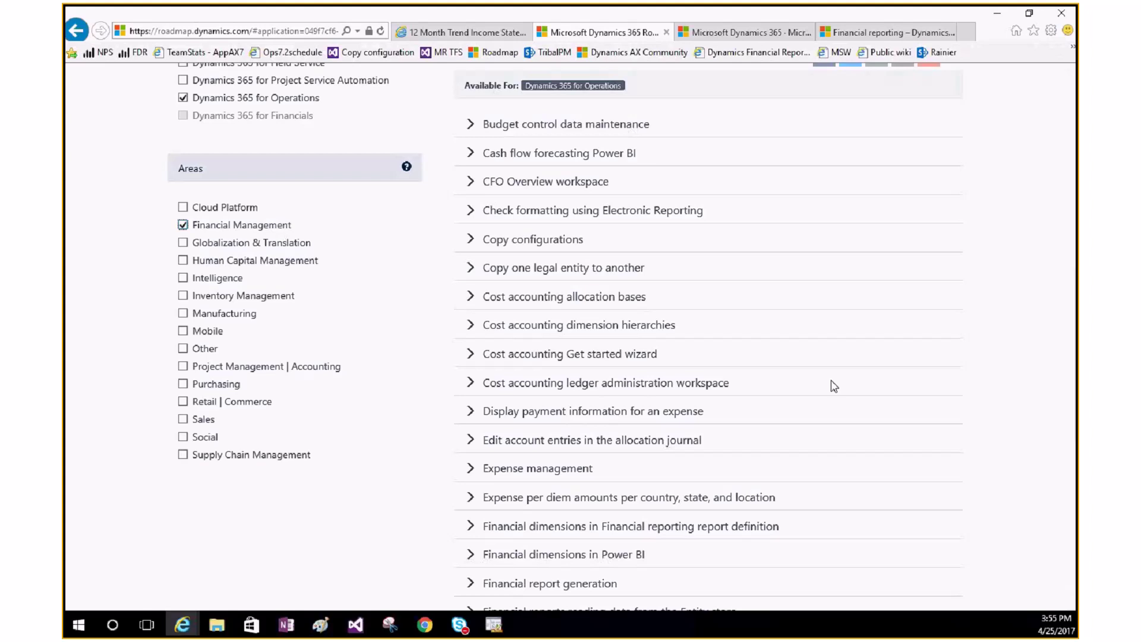
scroll(834, 386, "down", 3)
scroll(834, 386, "down", 3)
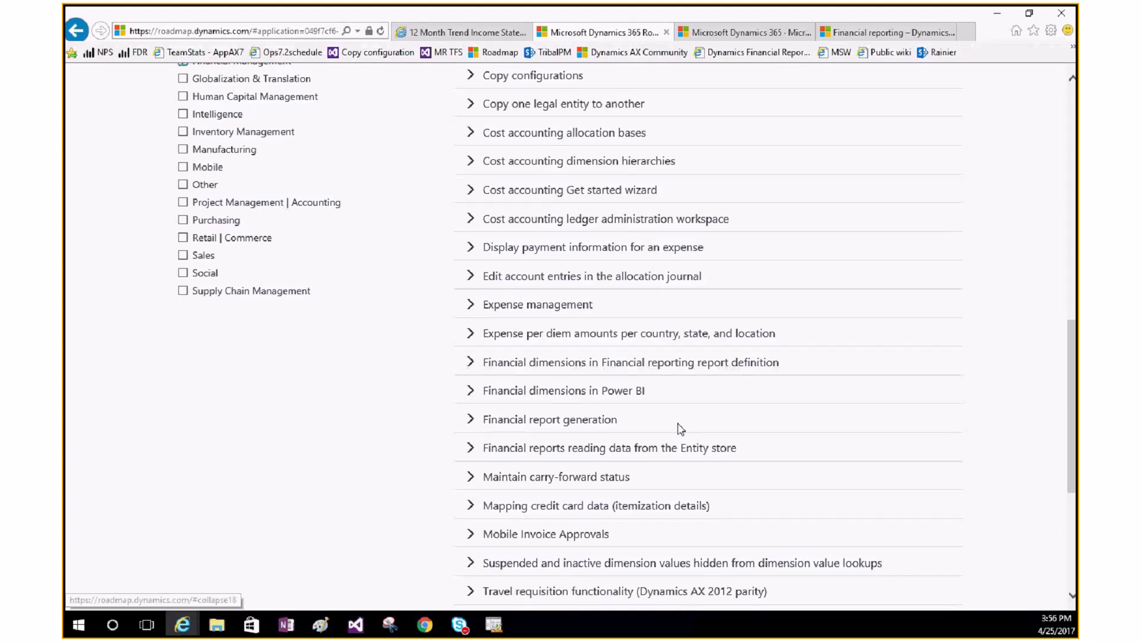
scroll(680, 429, "down", 3)
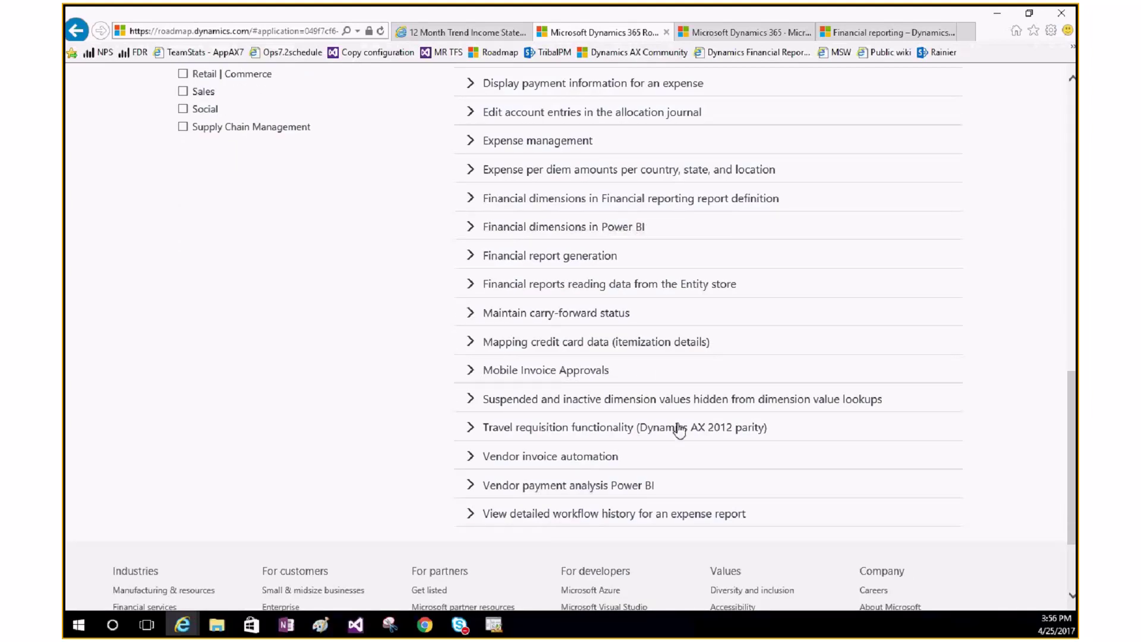
scroll(680, 428, "up", 1)
scroll(680, 429, "up", 2)
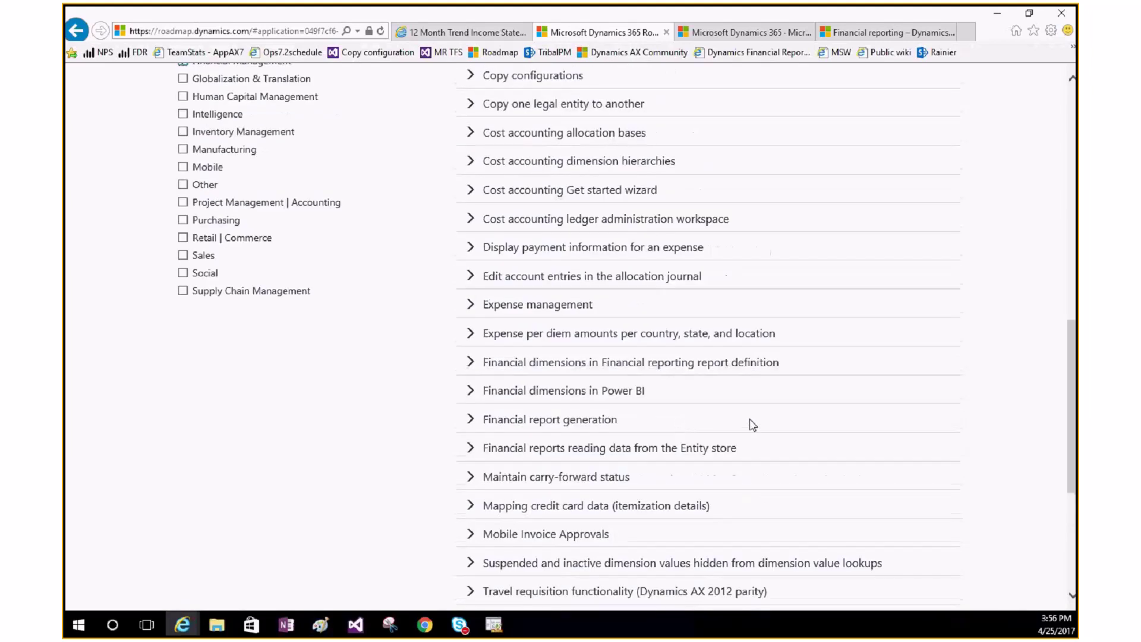
scroll(753, 425, "up", 2)
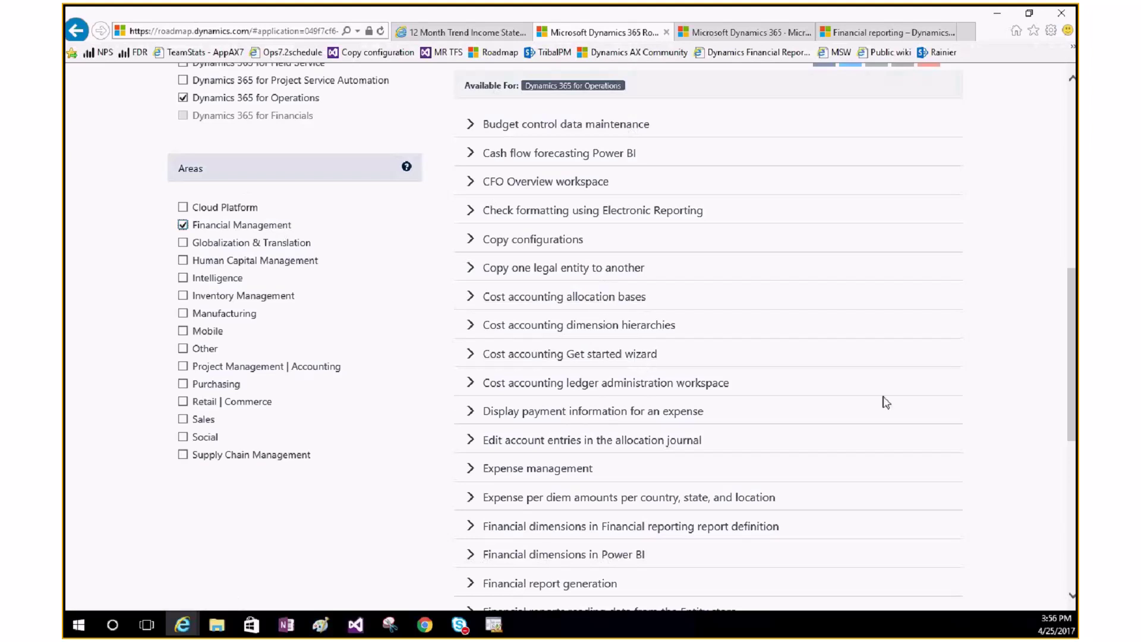
scroll(886, 401, "up", 1)
scroll(887, 402, "up", 1)
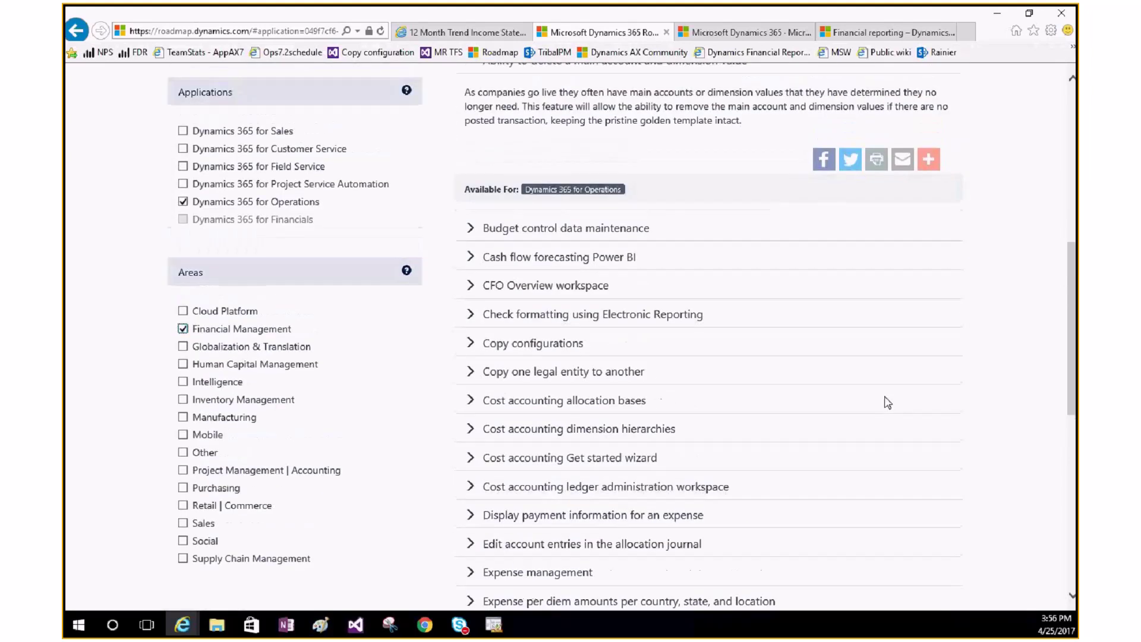
scroll(887, 403, "up", 2)
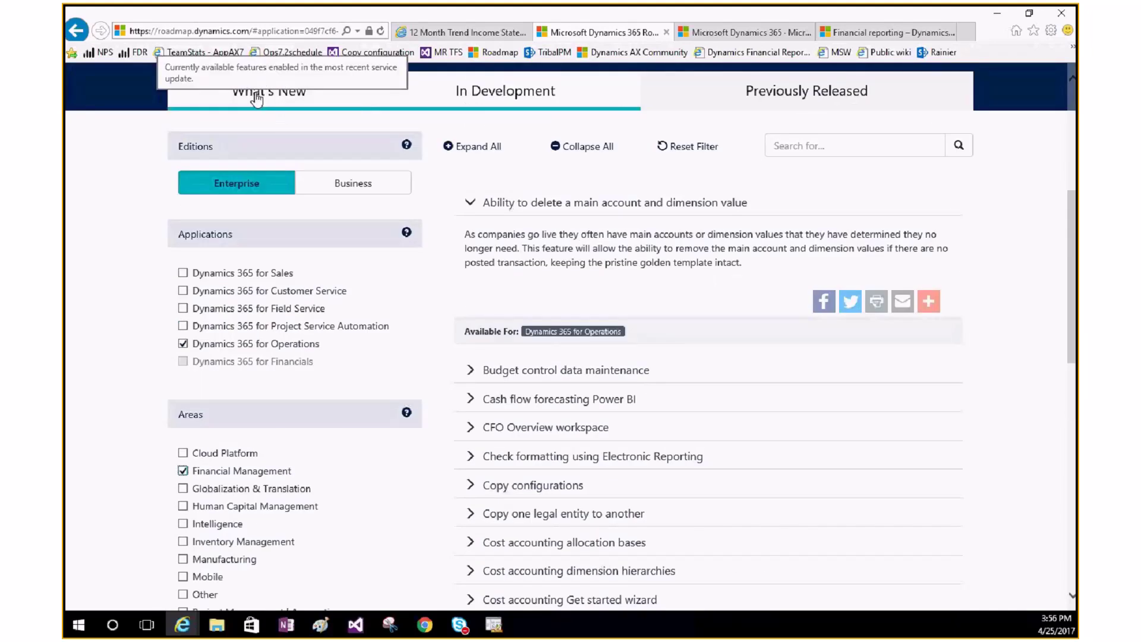
Step: On What's New, collapse Accounts payable and expand Financial reporting, then go to the ideas site
left_click(257, 98)
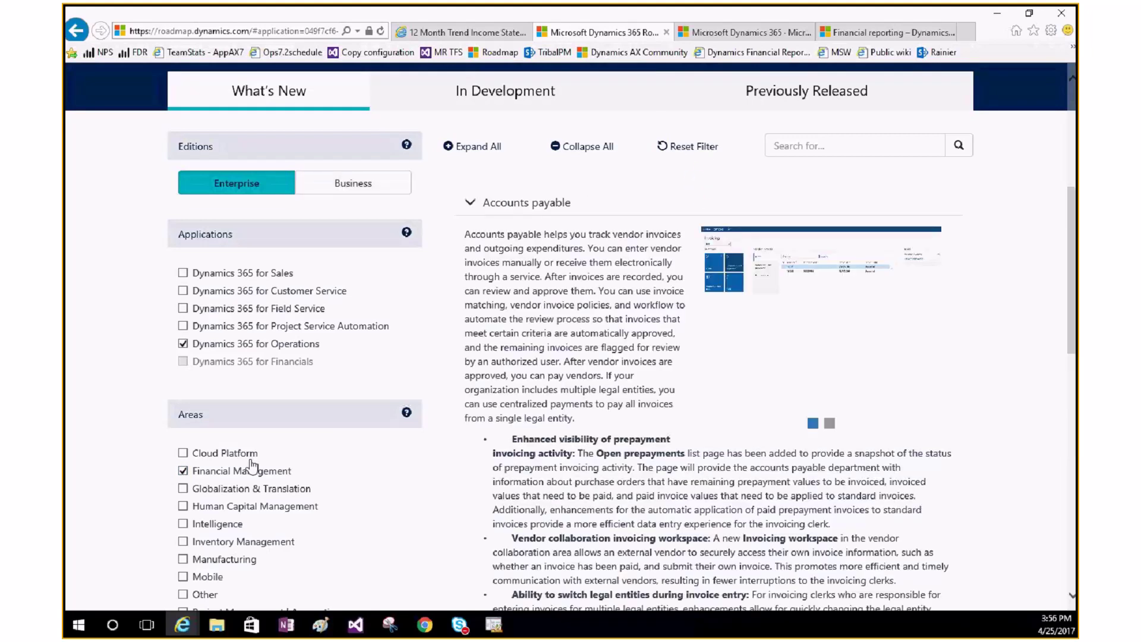
left_click(473, 205)
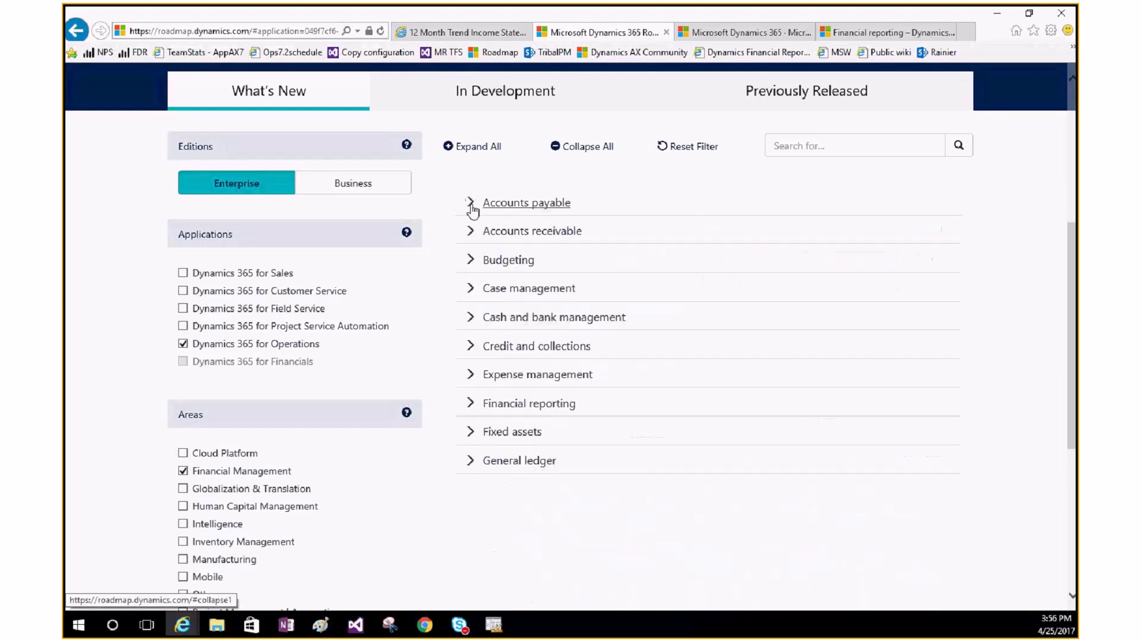
left_click(482, 404)
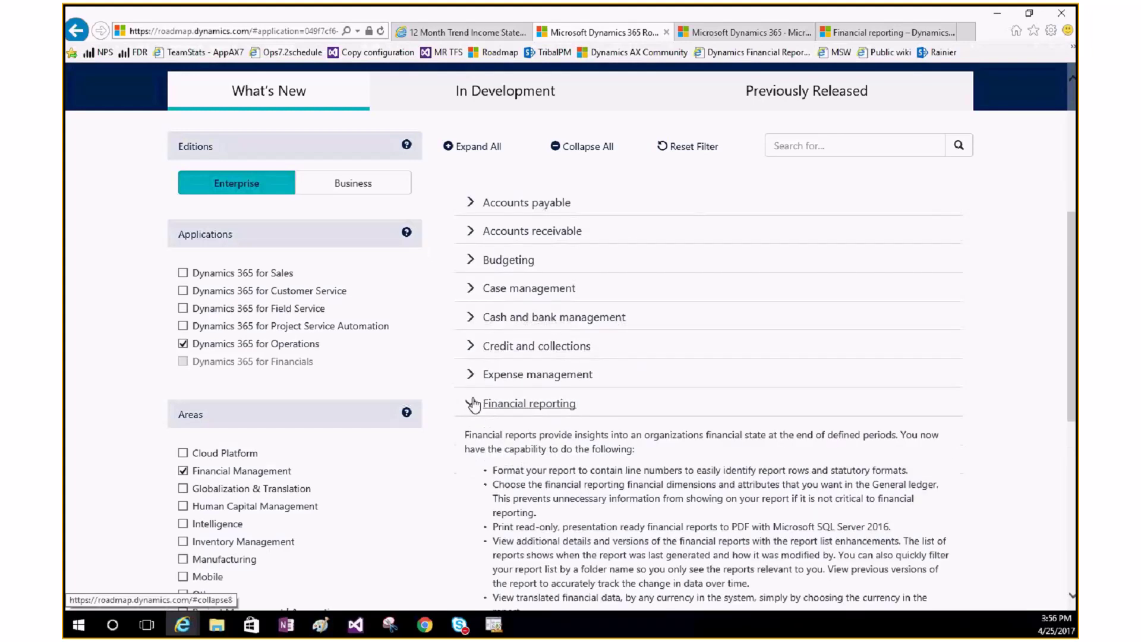
scroll(734, 330, "down", 1)
scroll(734, 330, "down", 3)
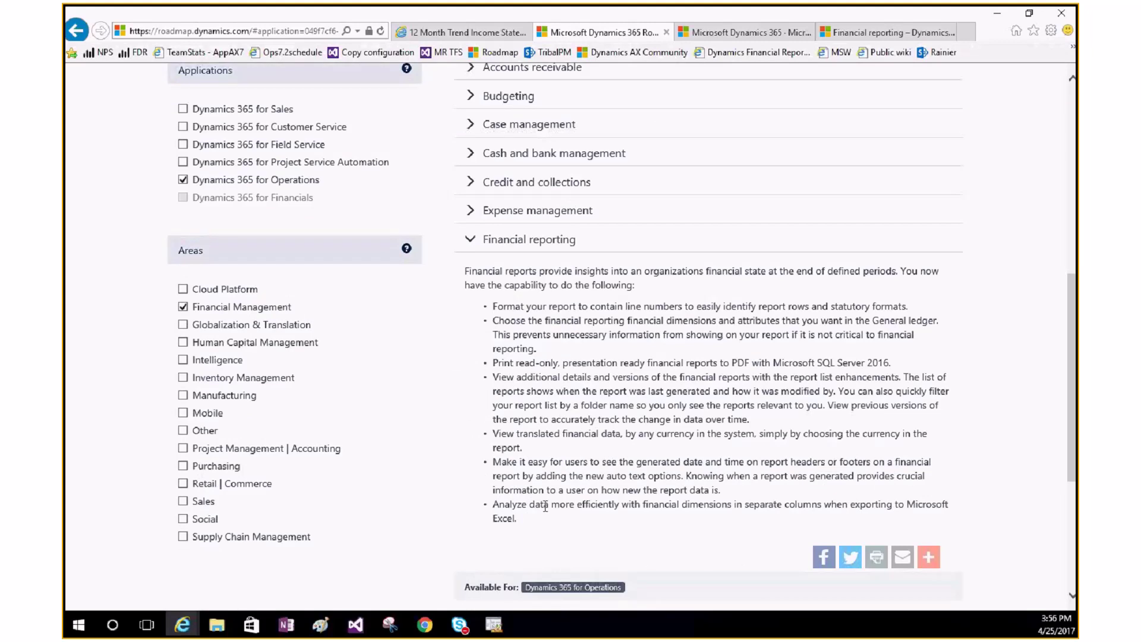
left_click(748, 37)
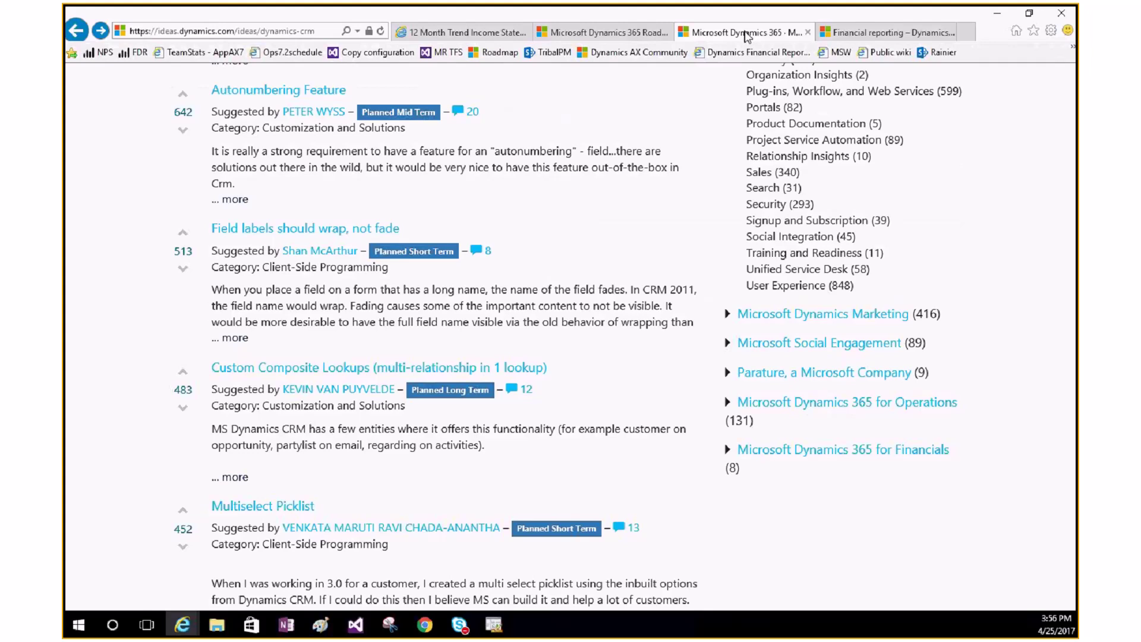
Step: Under Quick Links, expand Microsoft Dynamics 365 for Operations and choose Financial reporting (2)
scroll(444, 270, "up", 3)
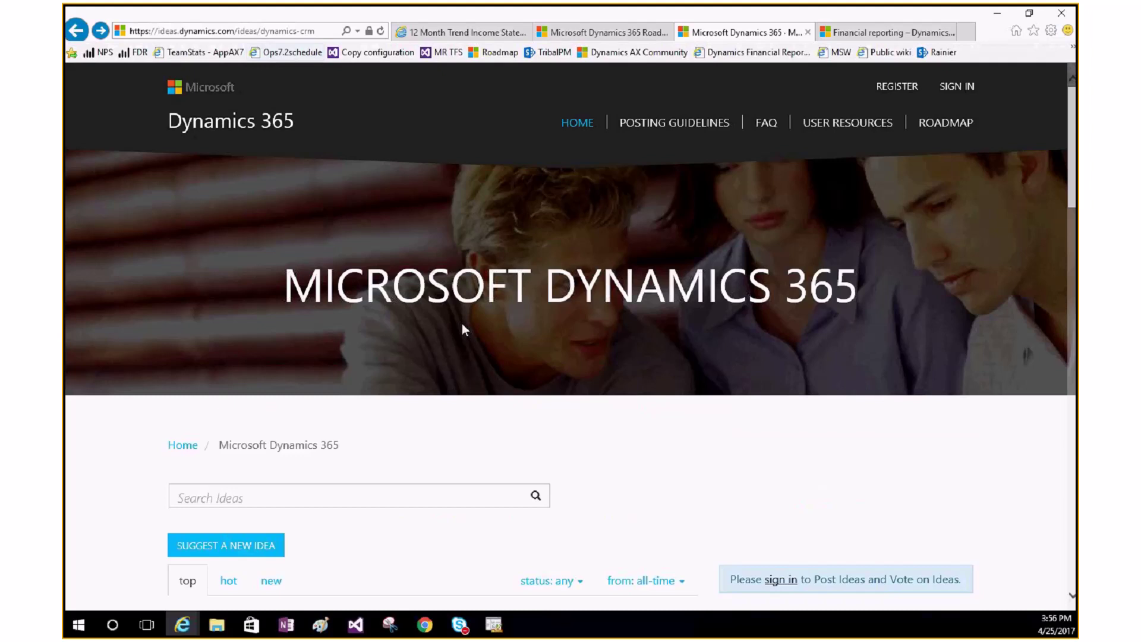
scroll(465, 330, "down", 1)
scroll(540, 343, "down", 5)
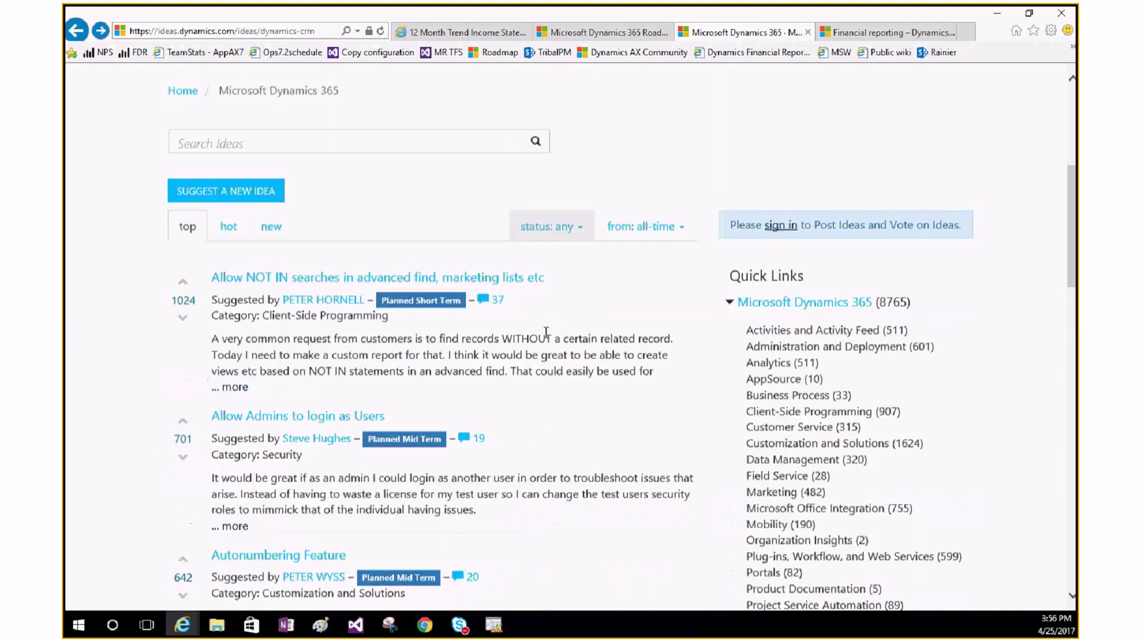
scroll(546, 331, "down", 6)
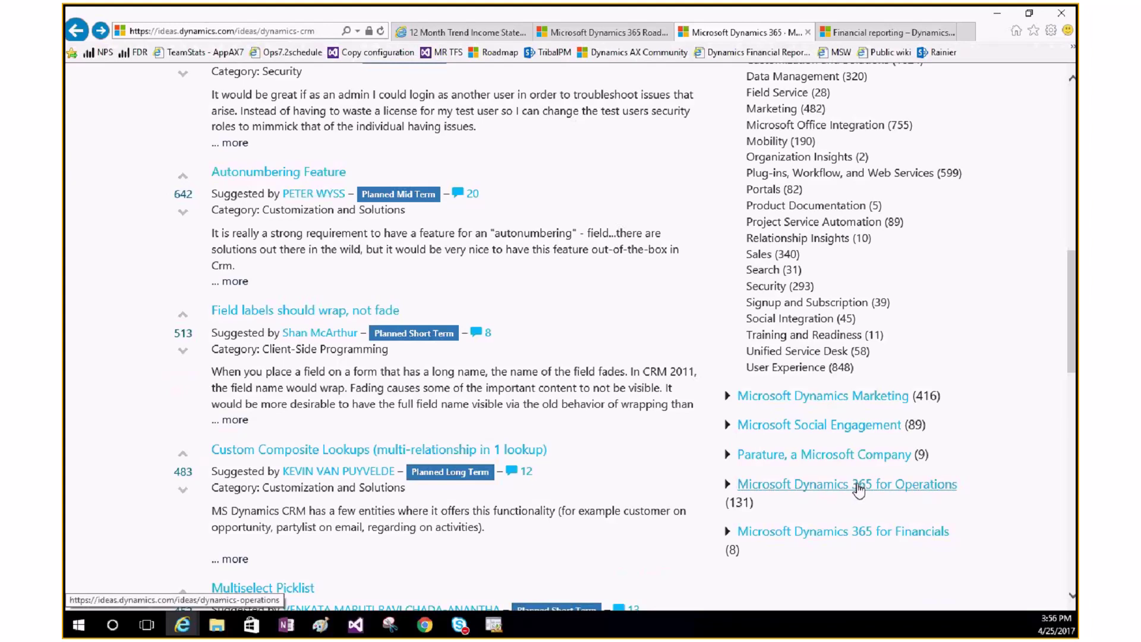
left_click(773, 486)
scroll(980, 452, "down", 3)
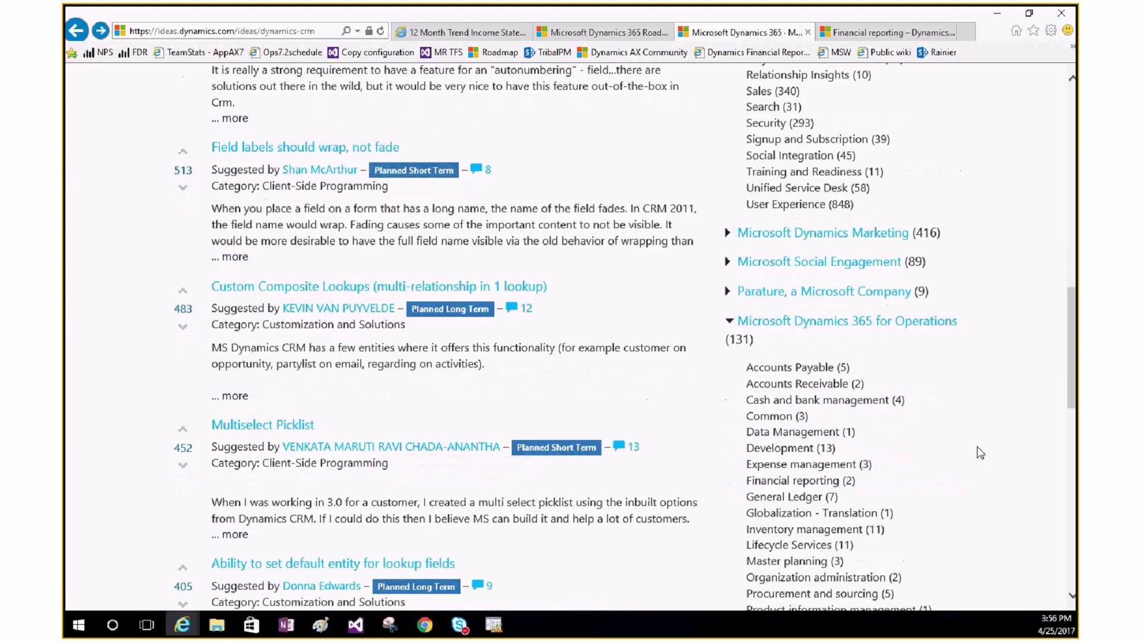
left_click(799, 480)
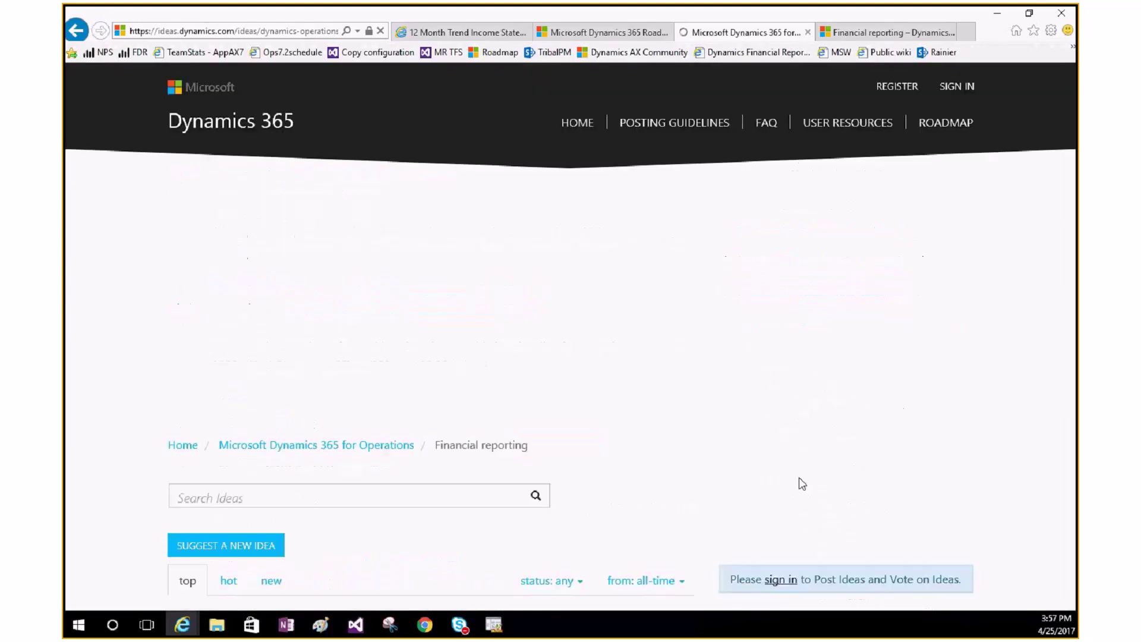
Step: Scroll to the two Financial reporting ideas, then bring Skype for Business to the front
scroll(666, 413, "down", 2)
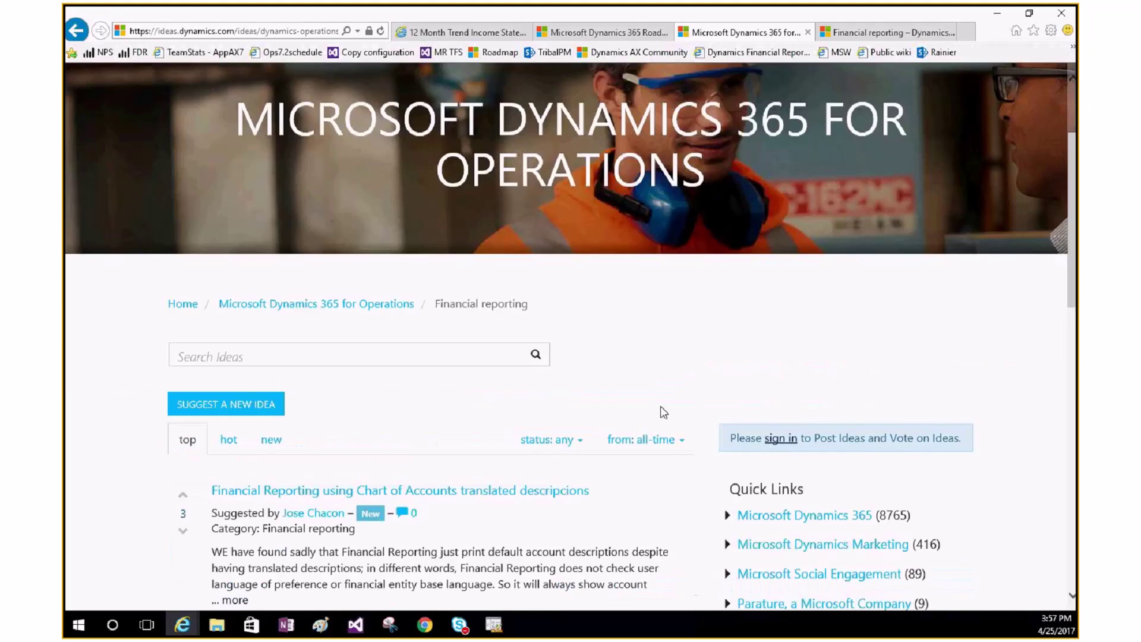
scroll(664, 412, "down", 3)
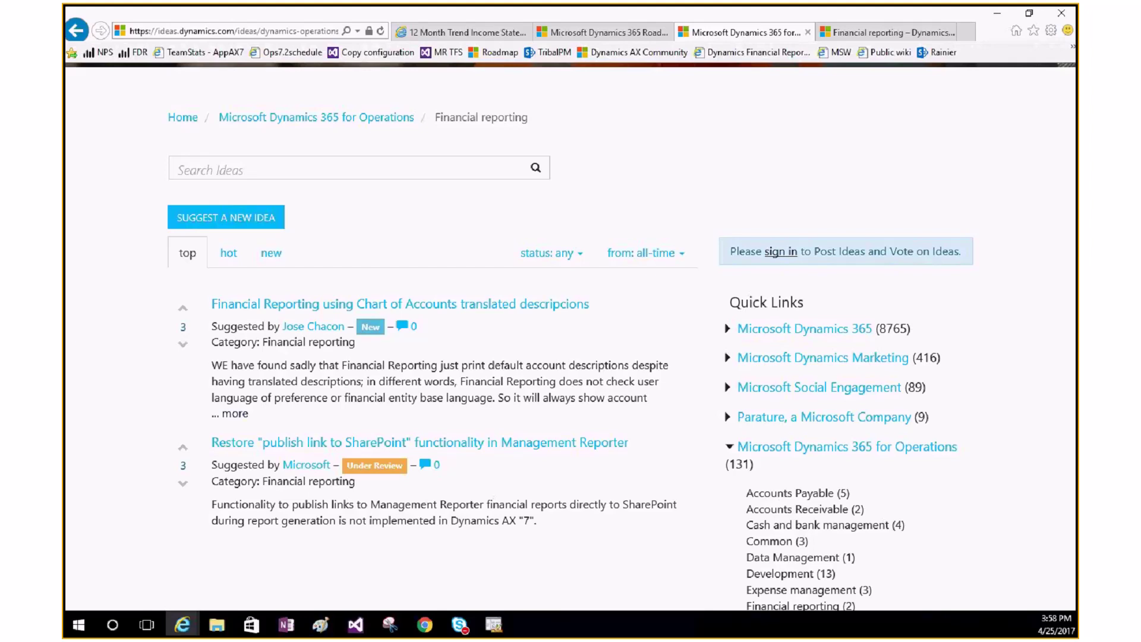
left_click(459, 624)
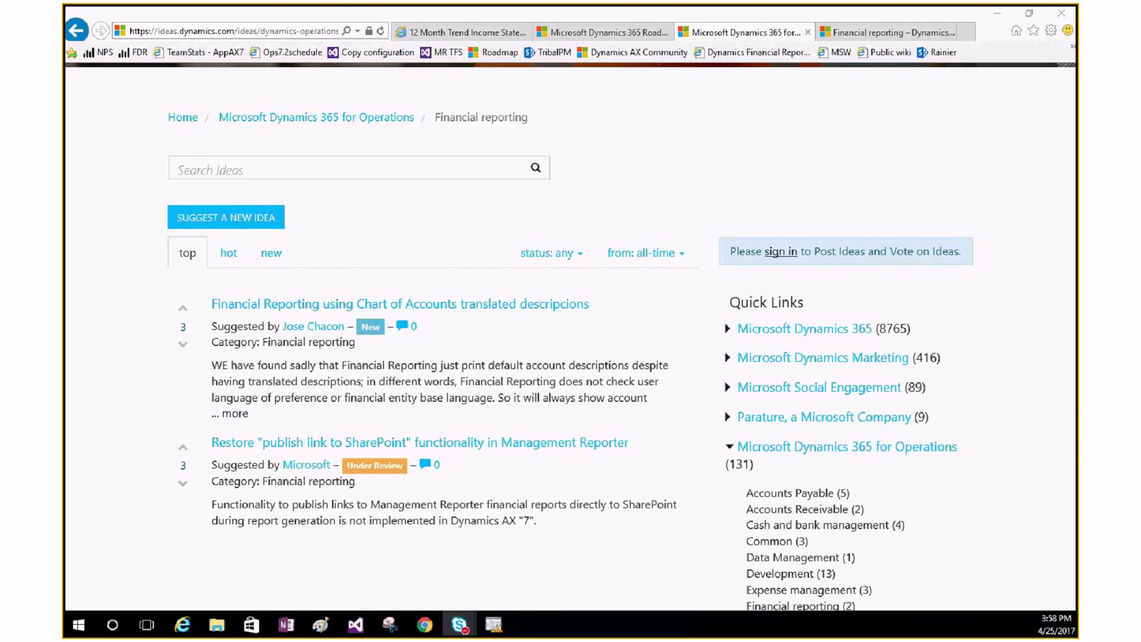
mouse_move(537, 5)
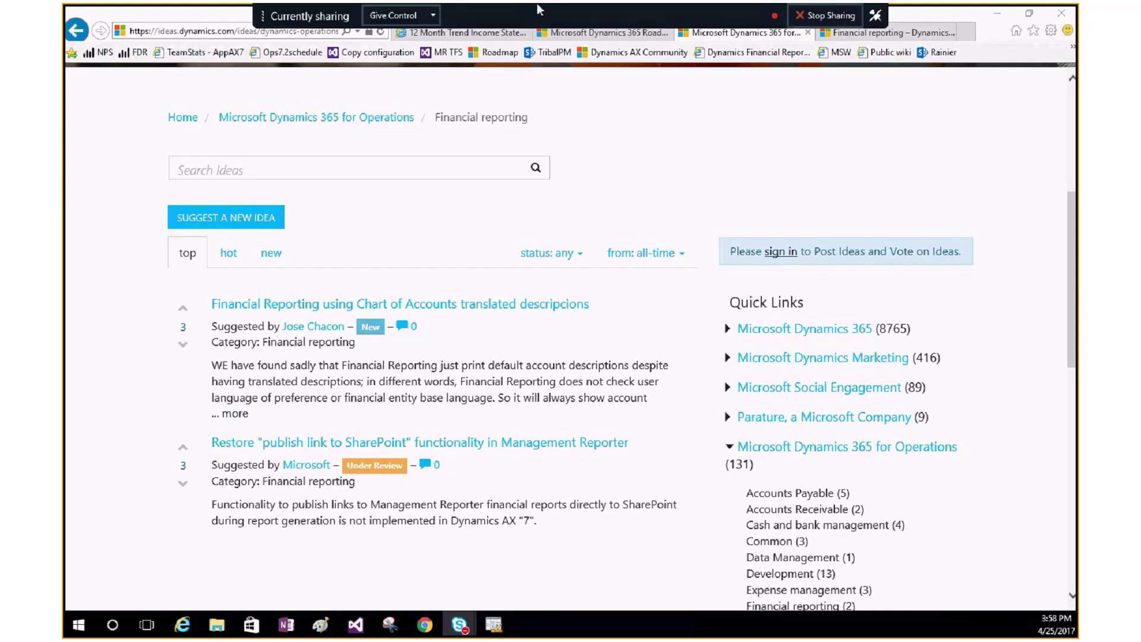